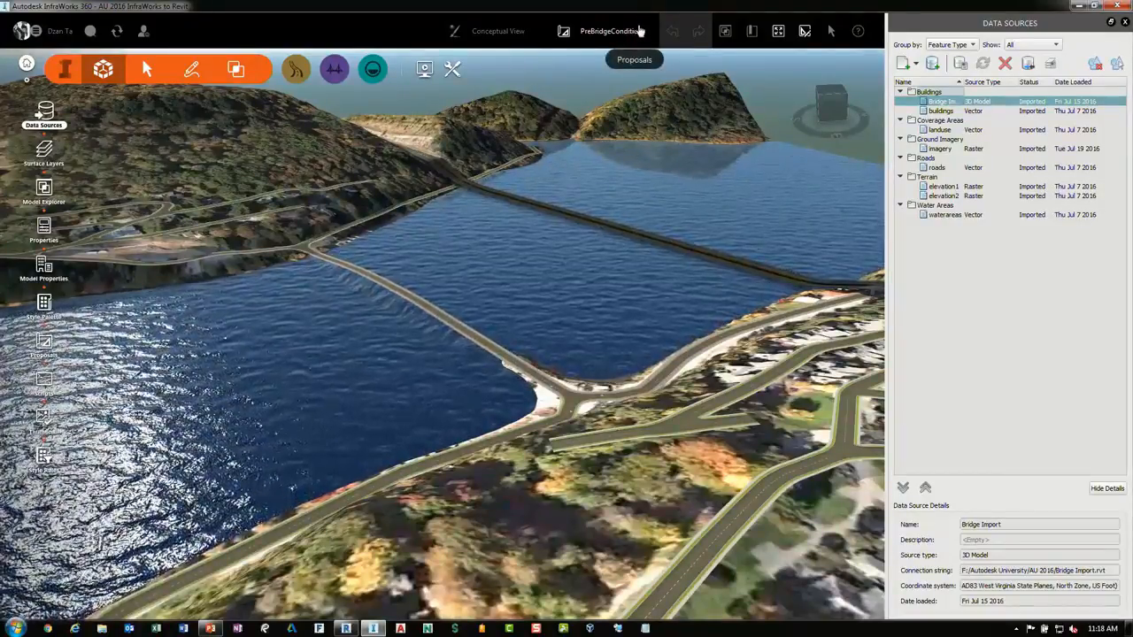
Open the proposals list and review the available proposals
{"action": "left_click", "coordinate": [633, 35]}
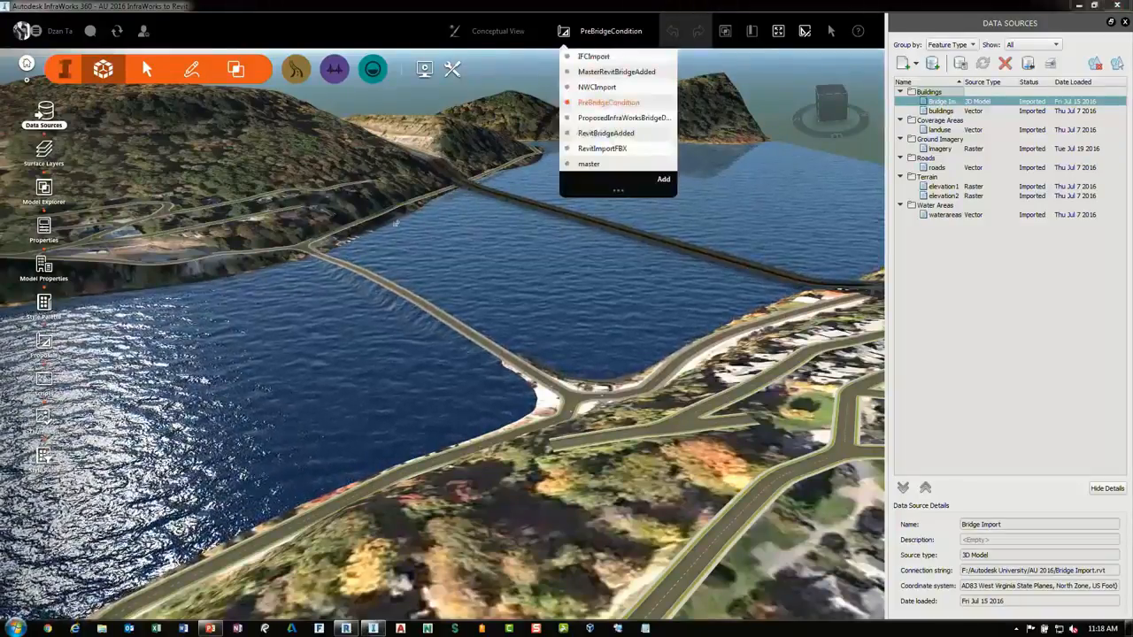
{"action": "left_click", "coordinate": [332, 99]}
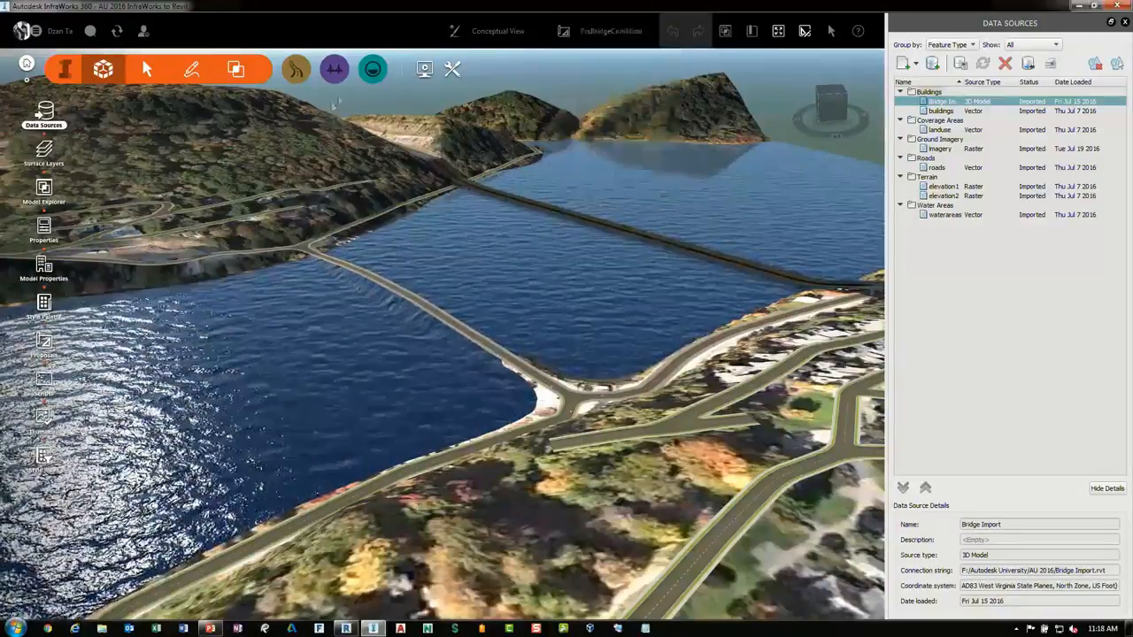
Add a bridge about 710 ft long on the road crossing the lake, picking its start and end stations
{"action": "scroll", "coordinate": [354, 258], "scroll_direction": "up", "scroll_amount": 2}
{"action": "scroll", "coordinate": [465, 325], "scroll_direction": "up", "scroll_amount": 5}
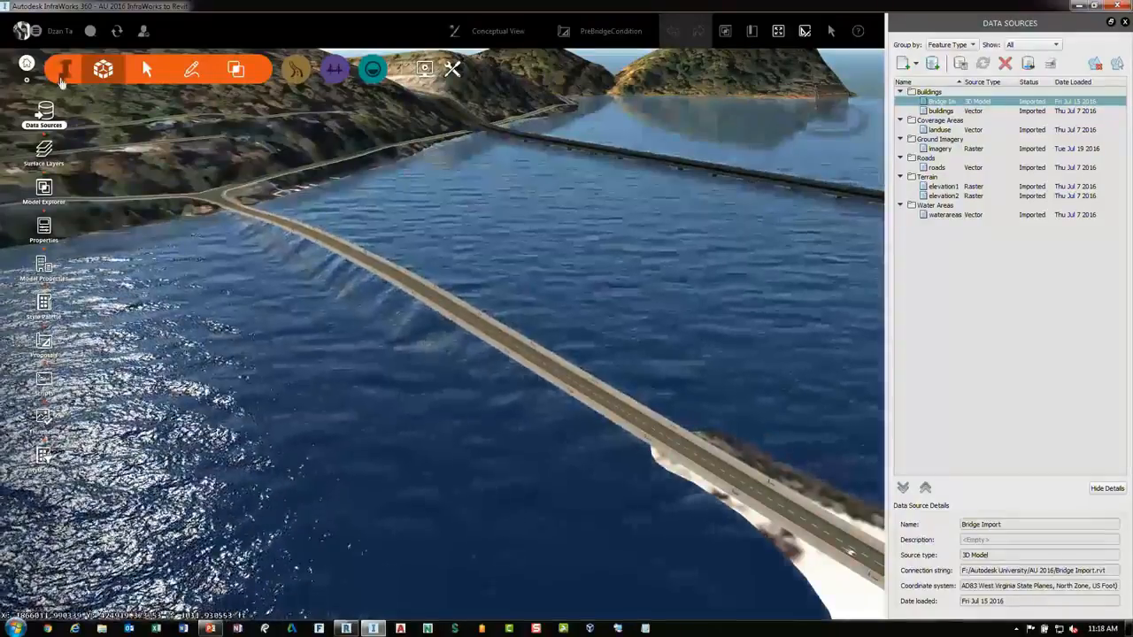
{"action": "left_click", "coordinate": [51, 77]}
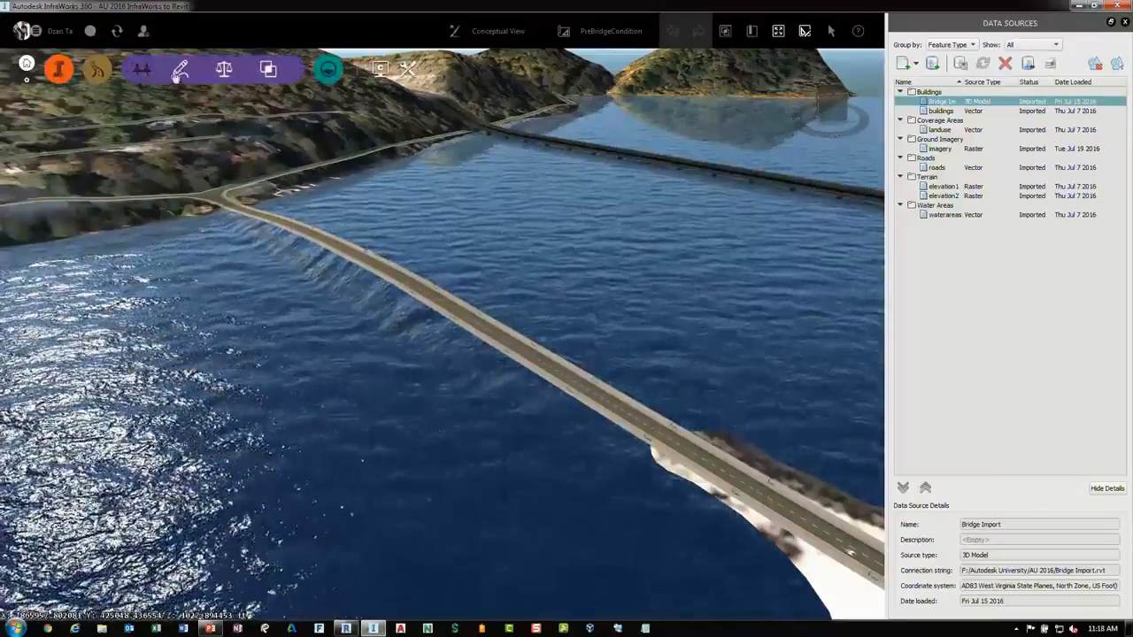
{"action": "left_click", "coordinate": [177, 74]}
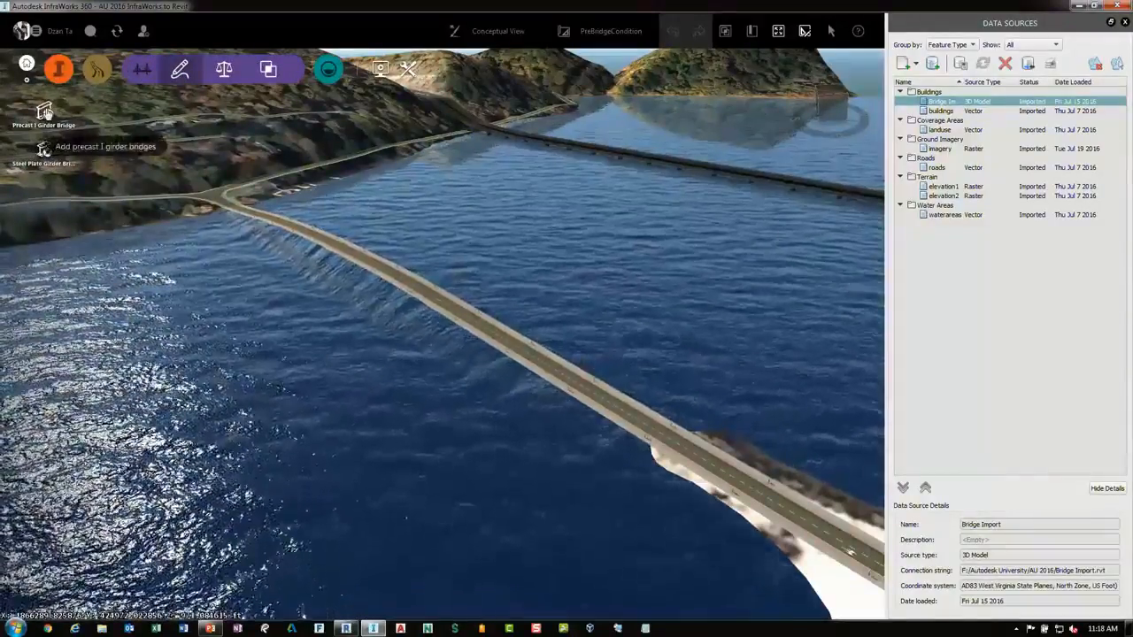
{"action": "left_click", "coordinate": [43, 157]}
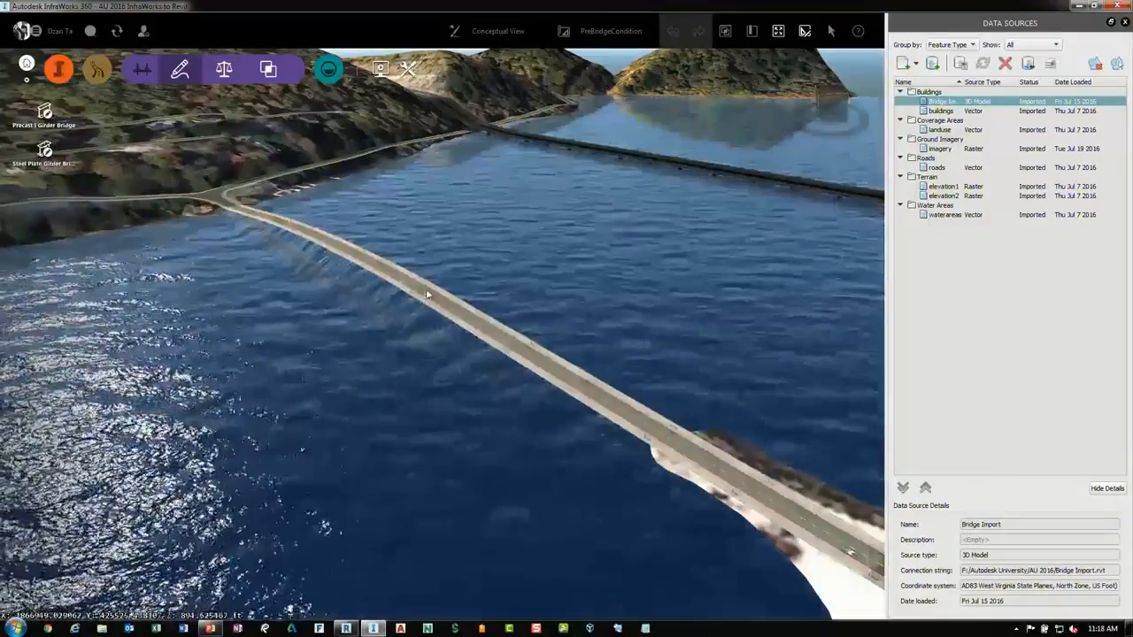
{"action": "left_click", "coordinate": [427, 295]}
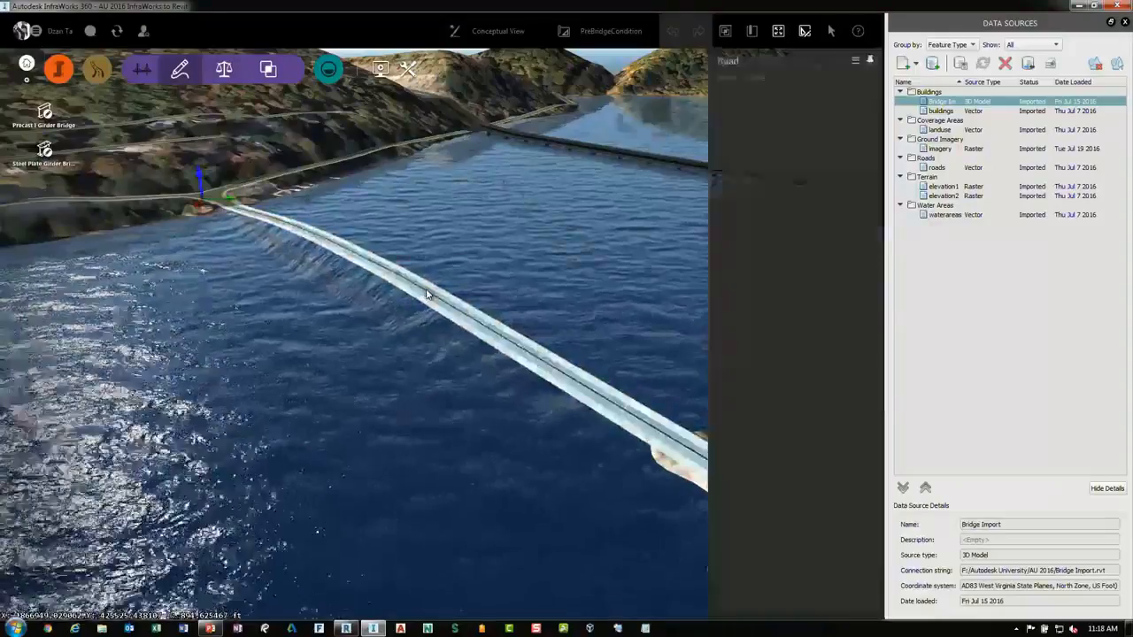
{"action": "right_click", "coordinate": [426, 295]}
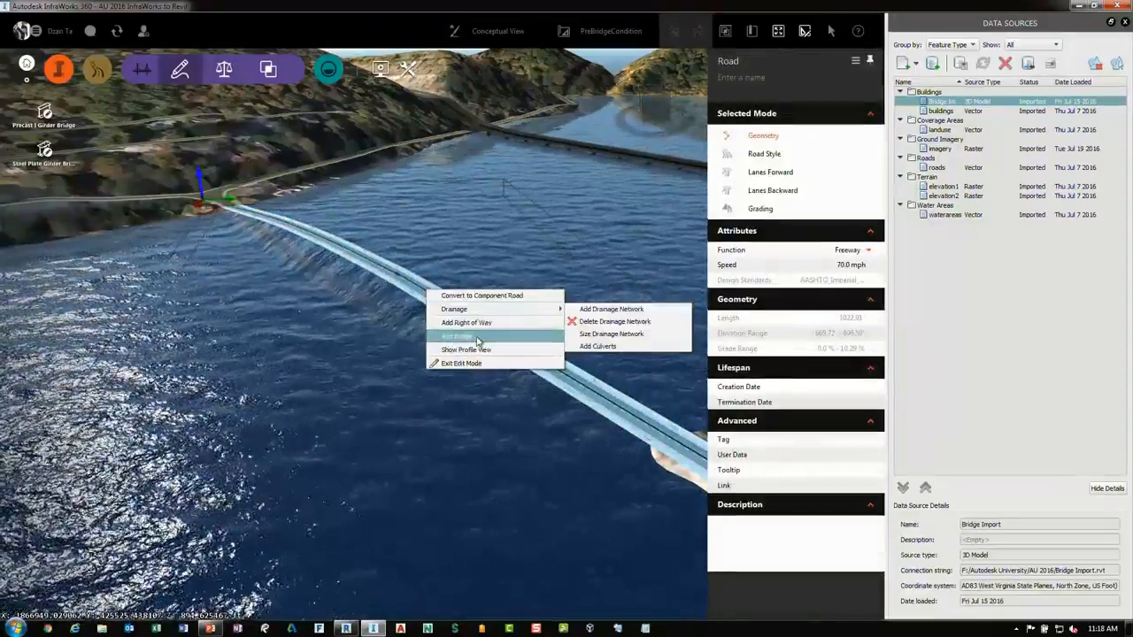
{"action": "left_click", "coordinate": [473, 338]}
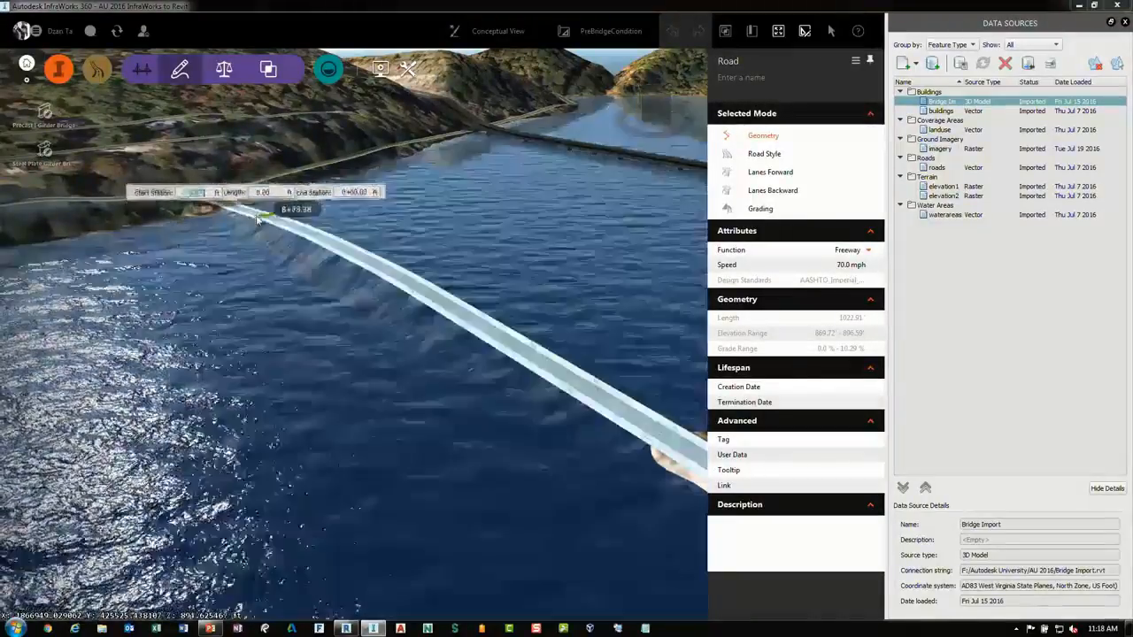
{"action": "left_click", "coordinate": [259, 215]}
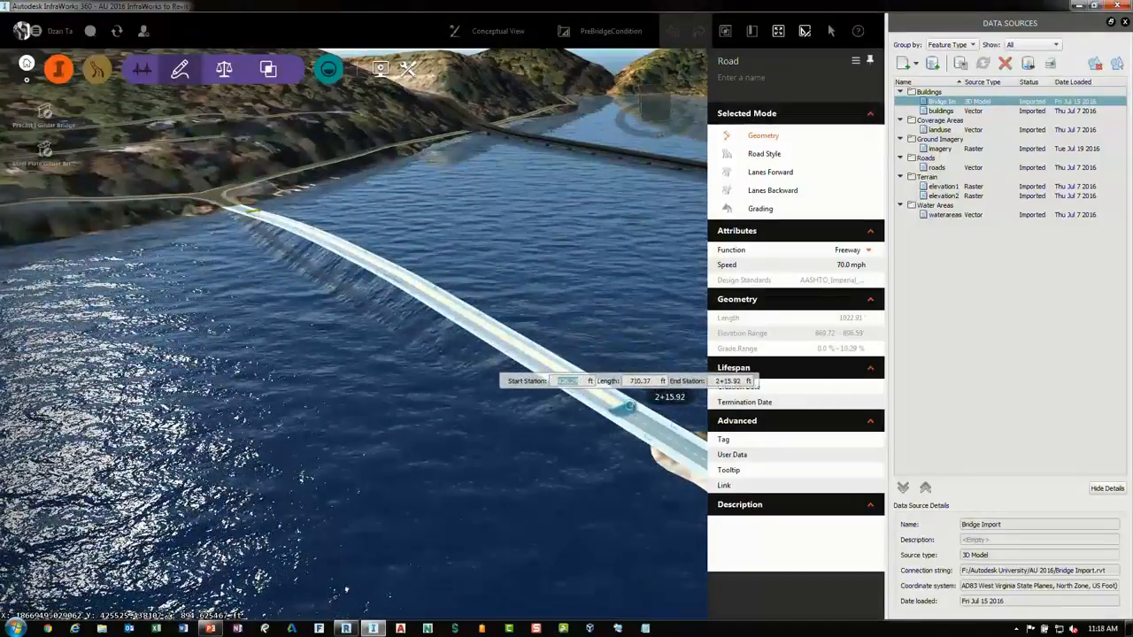
{"action": "left_click", "coordinate": [635, 400]}
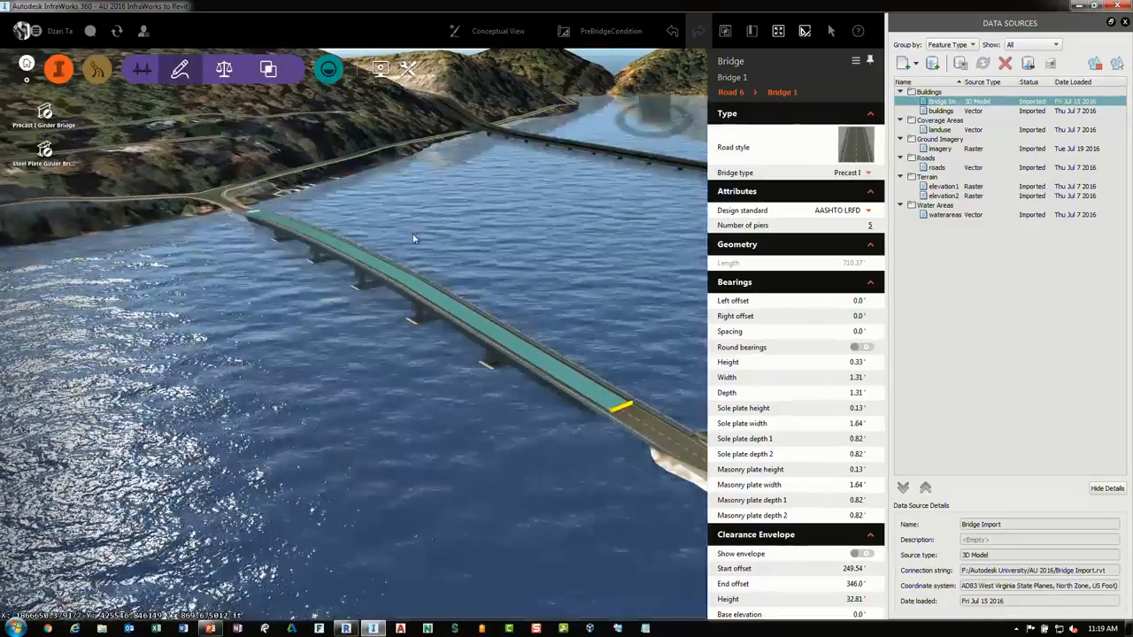
Select the new bridge on the road to display its properties
{"action": "left_click", "coordinate": [413, 232]}
{"action": "left_click", "coordinate": [395, 284]}
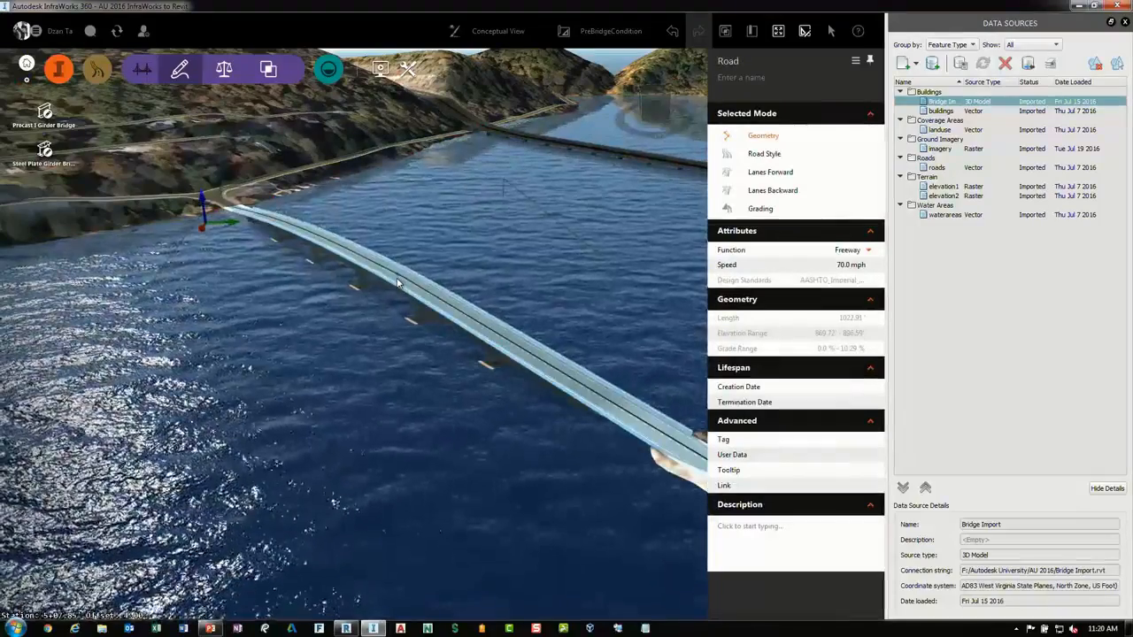
{"action": "scroll", "coordinate": [398, 284], "scroll_direction": "up", "scroll_amount": 4}
{"action": "left_click_drag", "start_coordinate": [397, 281], "coordinate": [404, 222]}
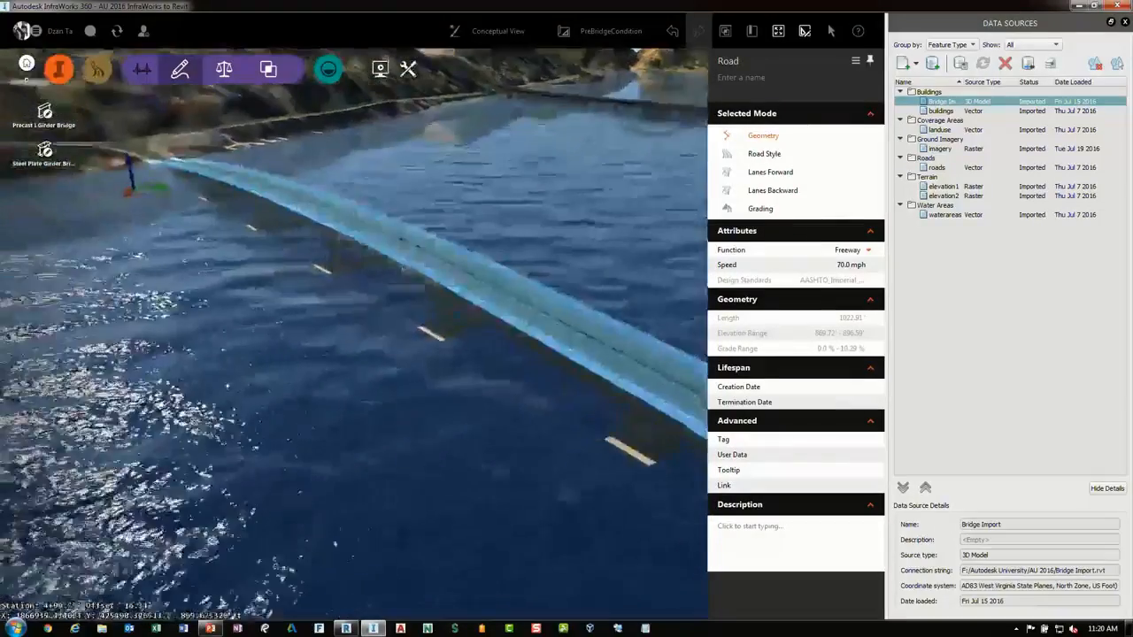
{"action": "scroll", "coordinate": [406, 218], "scroll_direction": "up", "scroll_amount": 2}
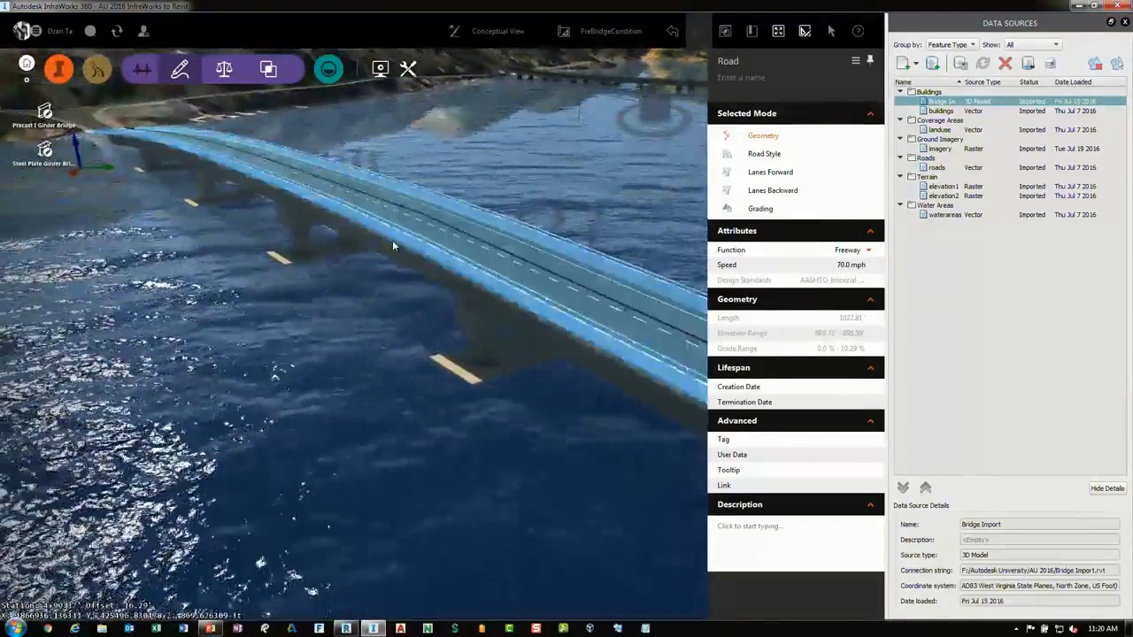
{"action": "left_click", "coordinate": [392, 241]}
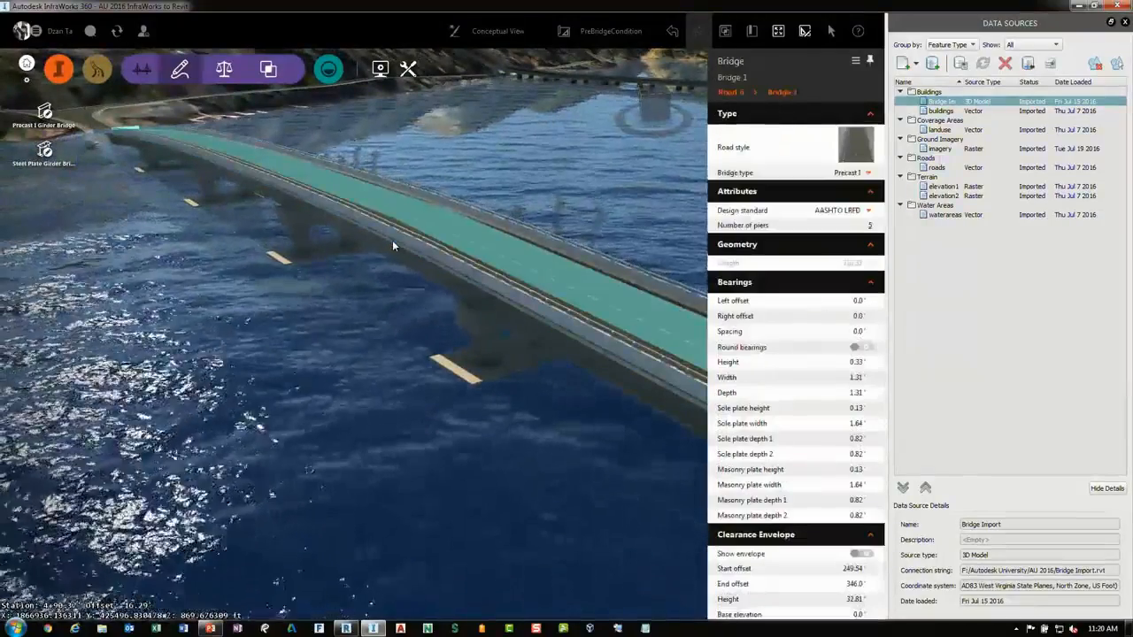
Orbit beneath and around the bridge to examine its piers and foundations
{"action": "scroll", "coordinate": [391, 240], "scroll_direction": "up", "scroll_amount": 2}
{"action": "left_click_drag", "start_coordinate": [395, 276], "coordinate": [409, 204]}
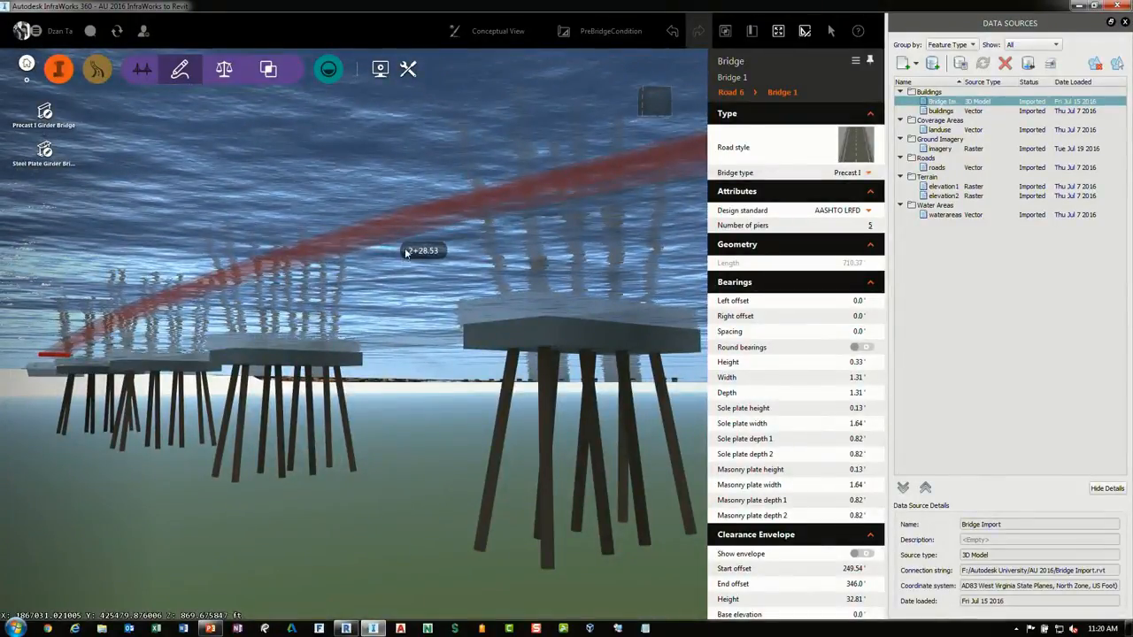
{"action": "scroll", "coordinate": [408, 254], "scroll_direction": "up", "scroll_amount": 1}
{"action": "scroll", "coordinate": [411, 296], "scroll_direction": "down", "scroll_amount": 2}
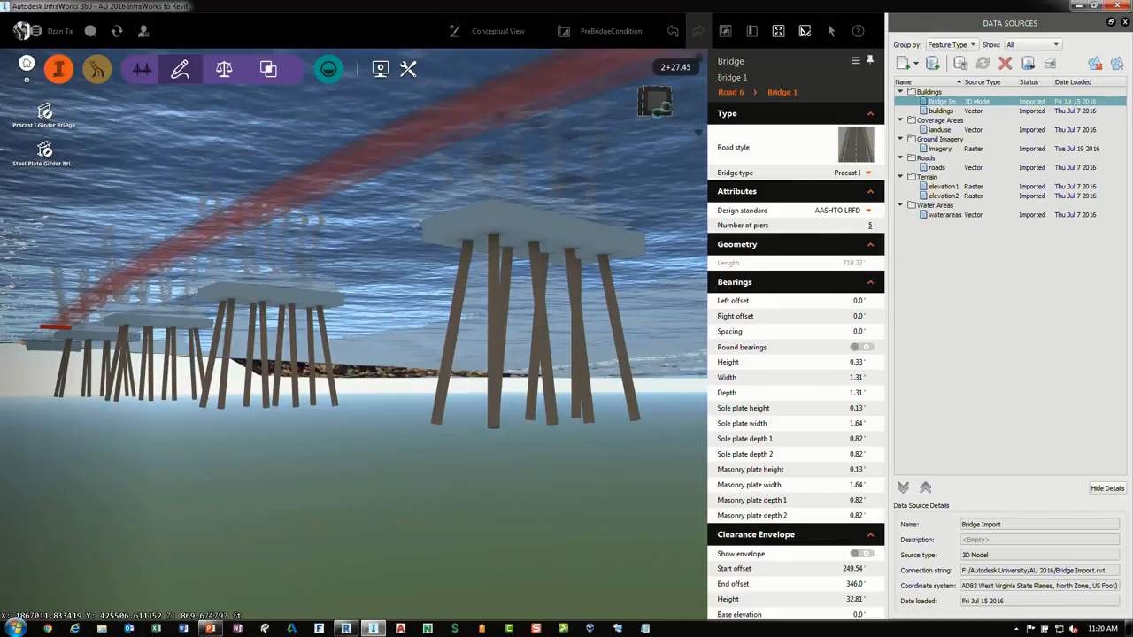
{"action": "left_click", "coordinate": [649, 102]}
{"action": "scroll", "coordinate": [593, 96], "scroll_direction": "down", "scroll_amount": 2}
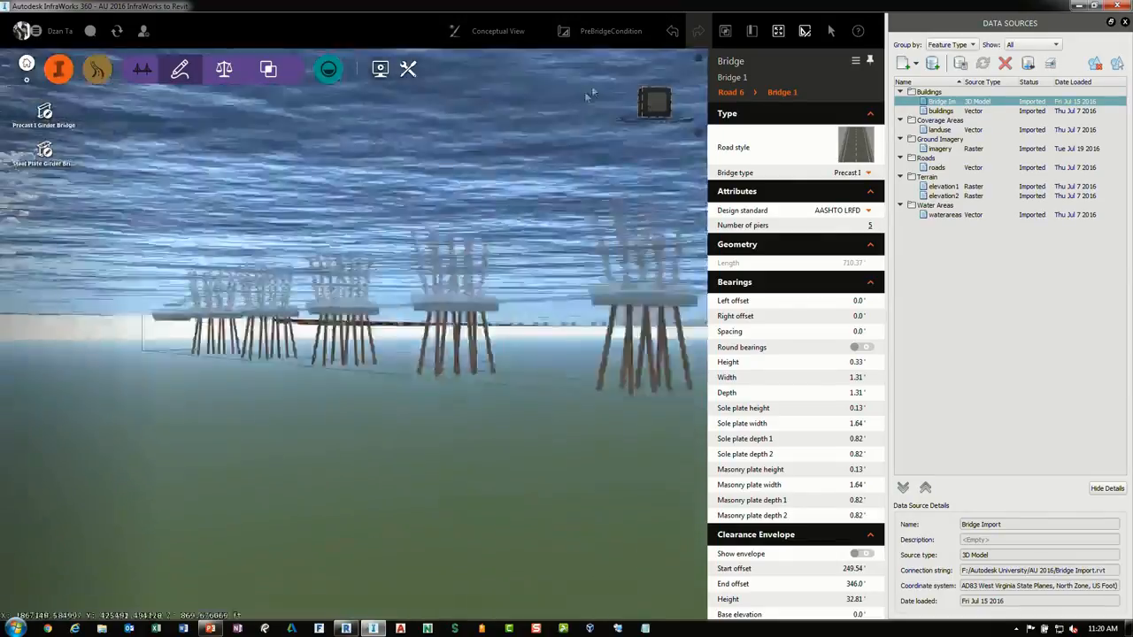
{"action": "left_click_drag", "start_coordinate": [592, 97], "coordinate": [496, 164]}
{"action": "scroll", "coordinate": [392, 297], "scroll_direction": "up", "scroll_amount": 4}
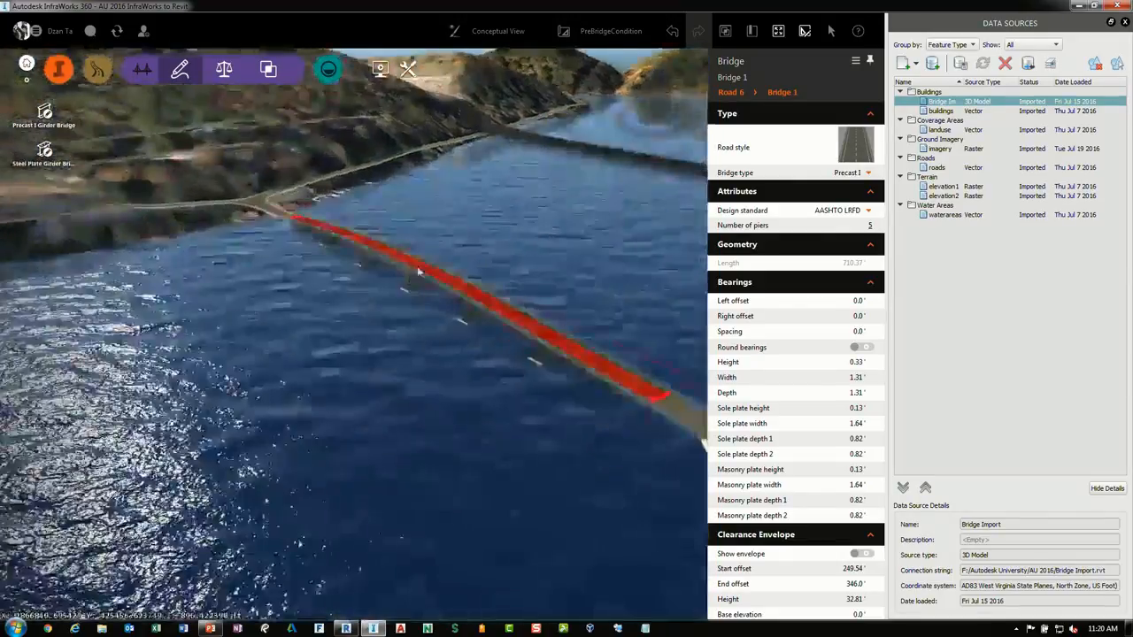
{"action": "scroll", "coordinate": [429, 261], "scroll_direction": "up", "scroll_amount": 5}
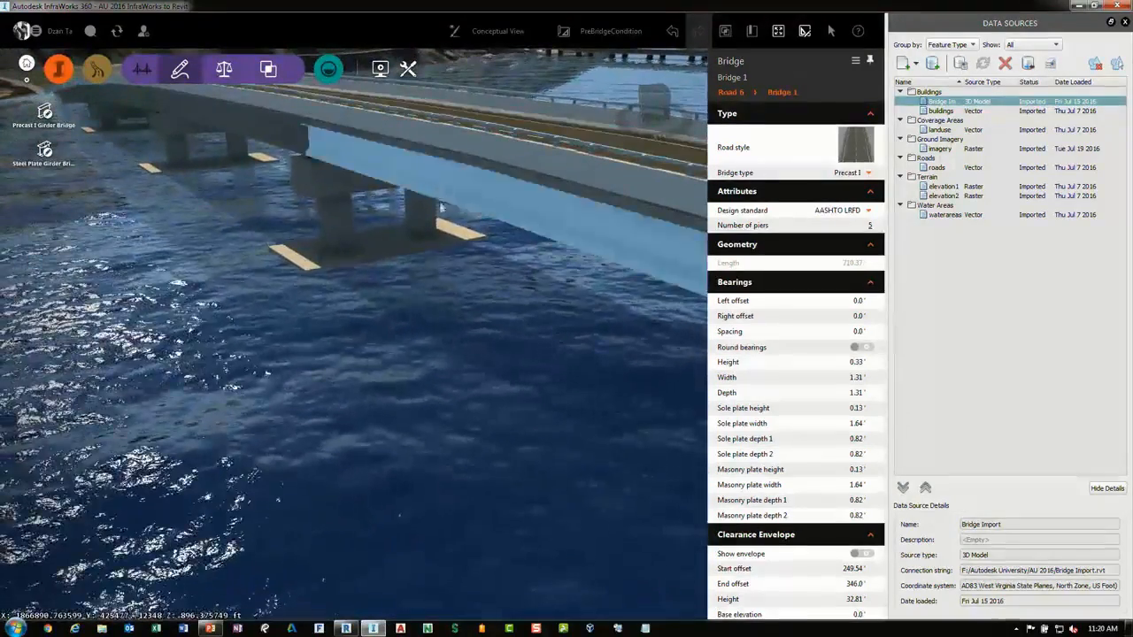
Select the bridge's left exterior girder and open its Properties panel
{"action": "left_click", "coordinate": [438, 189]}
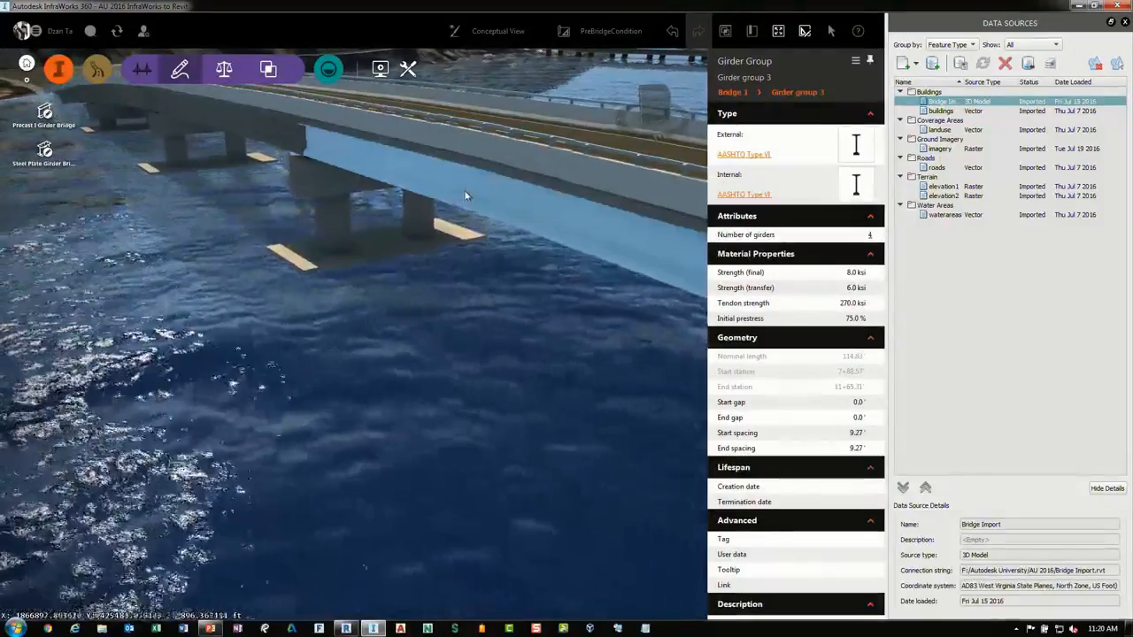
{"action": "middle_click_drag", "start_coordinate": [465, 195], "coordinate": [397, 177]}
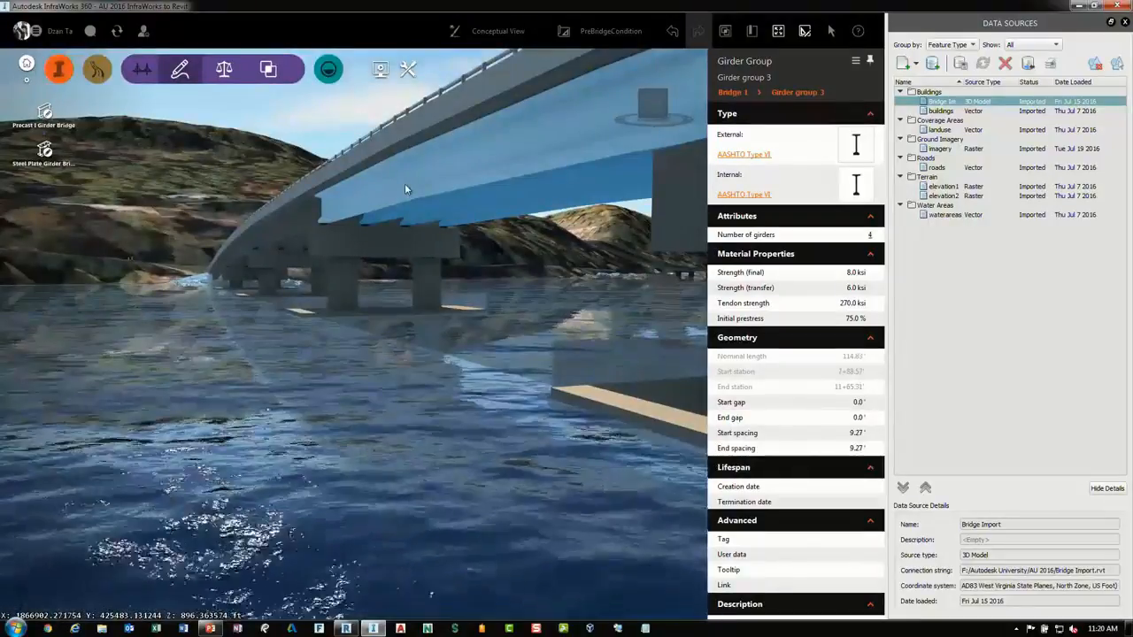
{"action": "left_click", "coordinate": [405, 187]}
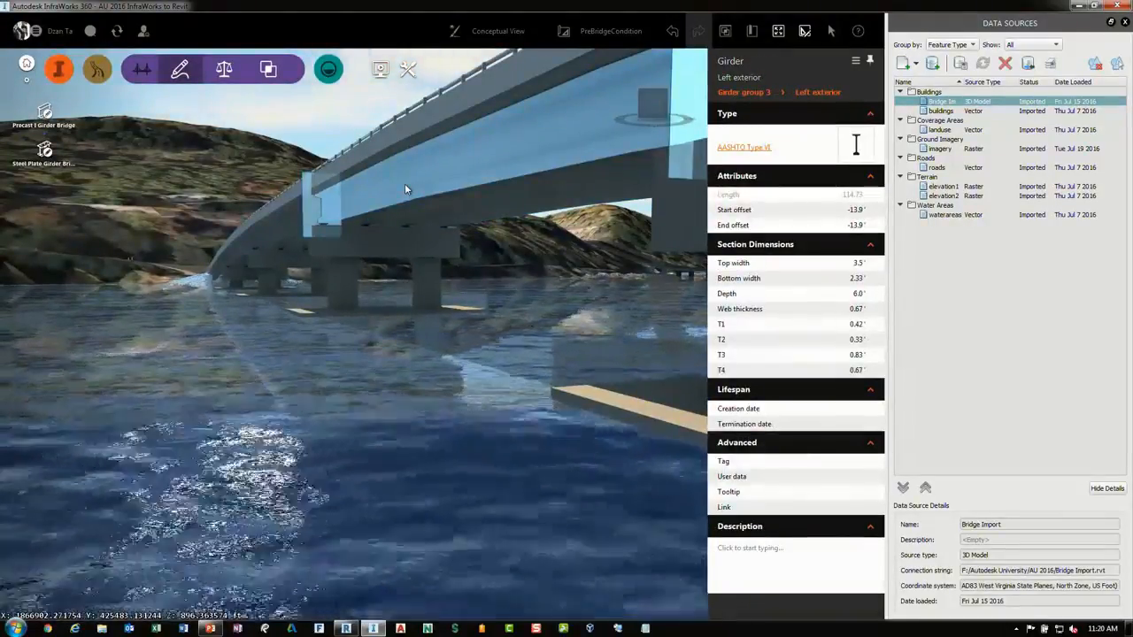
{"action": "right_click", "coordinate": [405, 187]}
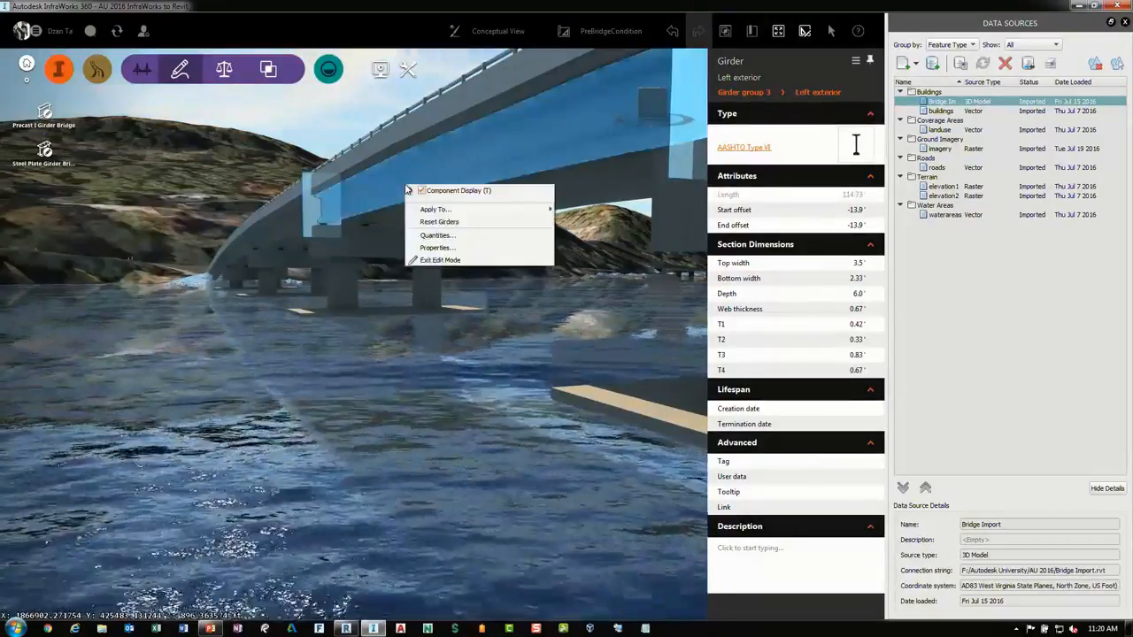
{"action": "left_click", "coordinate": [447, 247]}
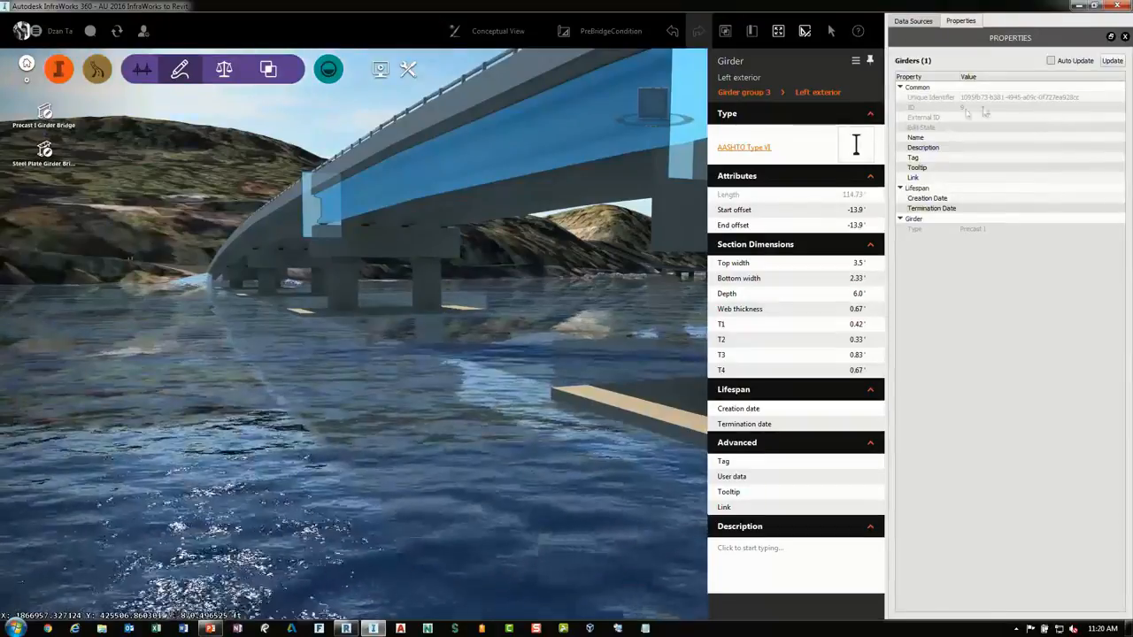
Open the girder section type list for the left exterior girder and close it
{"action": "left_click", "coordinate": [752, 149]}
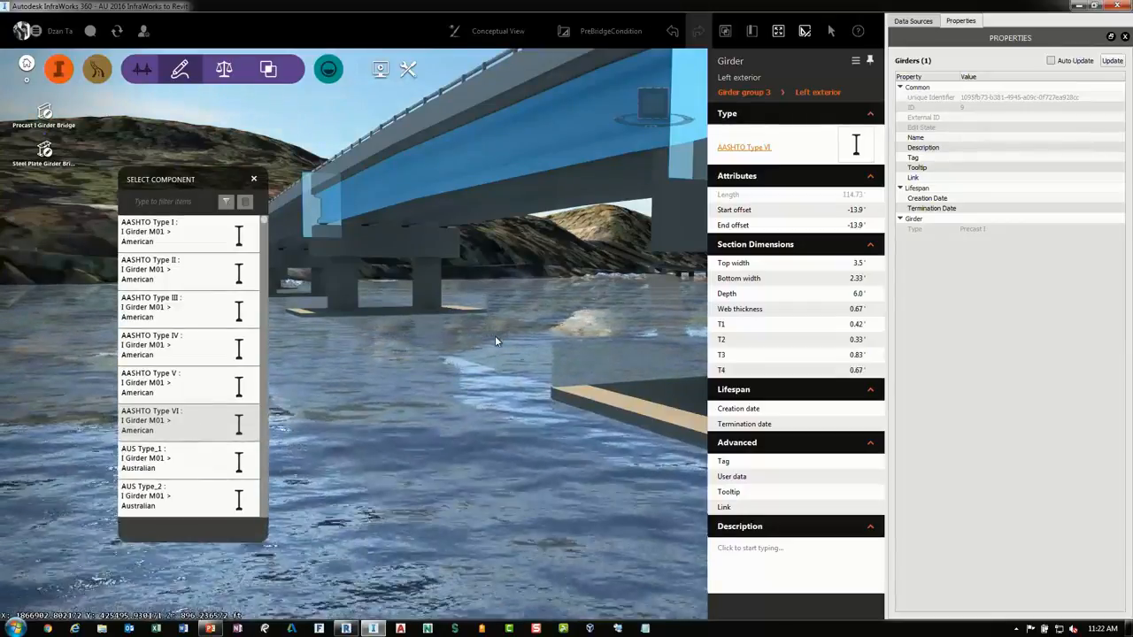
{"action": "left_click", "coordinate": [522, 340]}
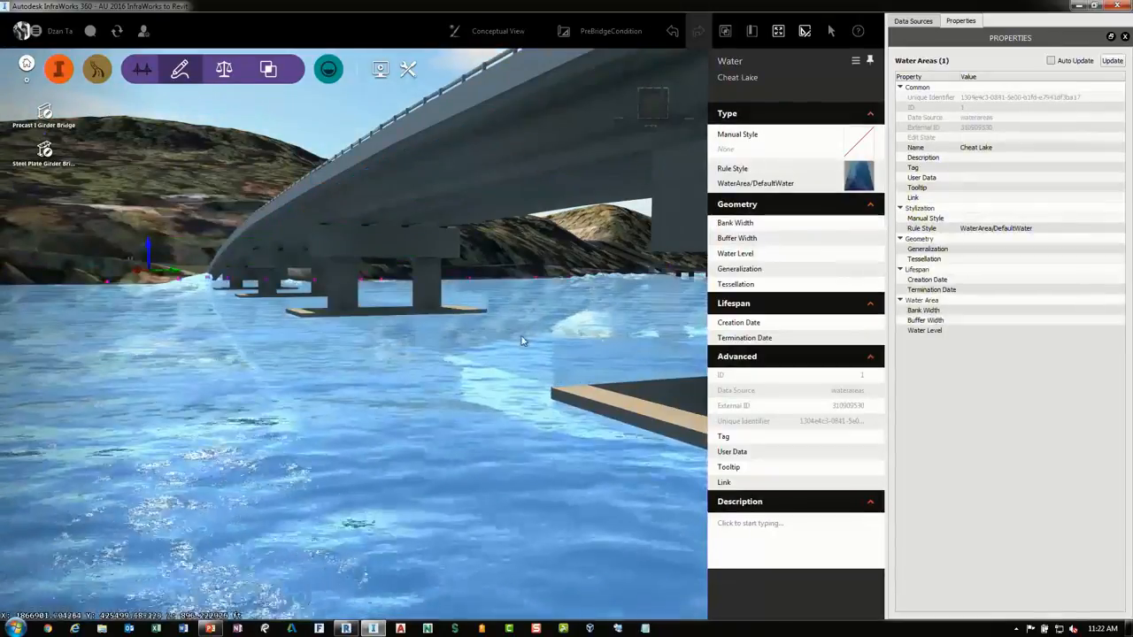
{"action": "middle_click_drag", "start_coordinate": [521, 340], "coordinate": [518, 398]}
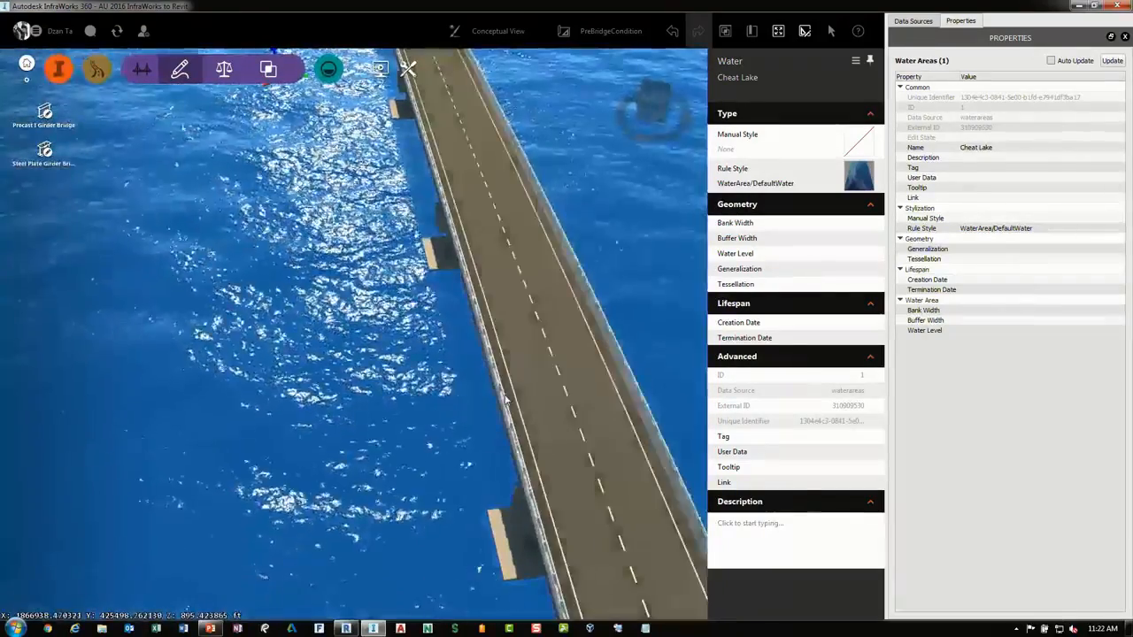
Select the bridge again and review its bearing and clearance envelope properties
{"action": "left_click", "coordinate": [506, 400]}
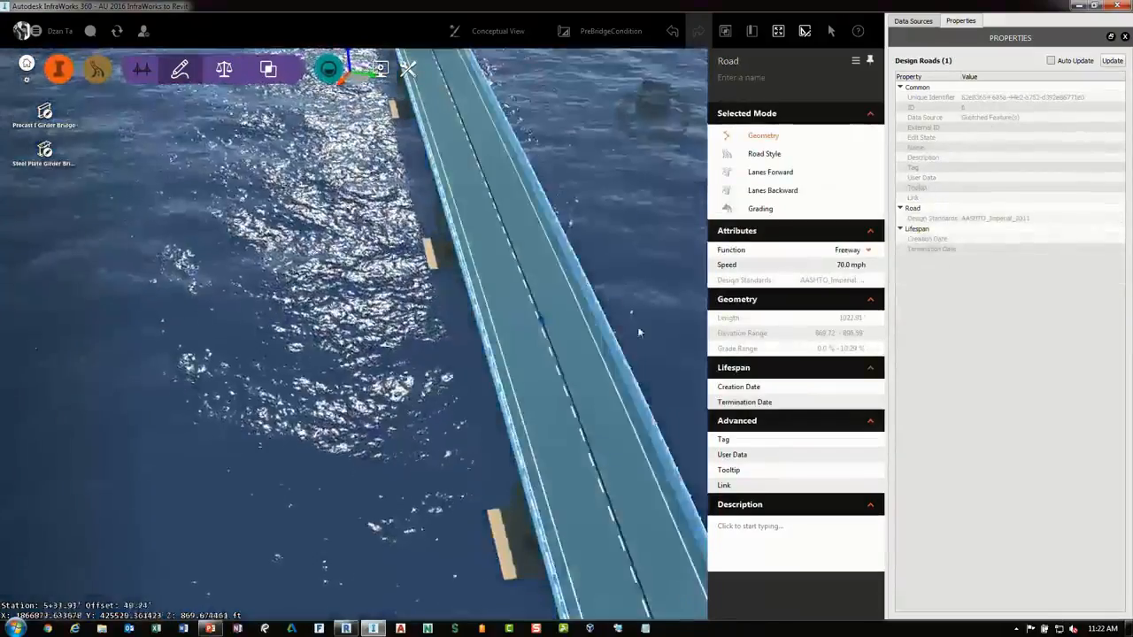
{"action": "middle_click_drag", "start_coordinate": [638, 333], "coordinate": [550, 316]}
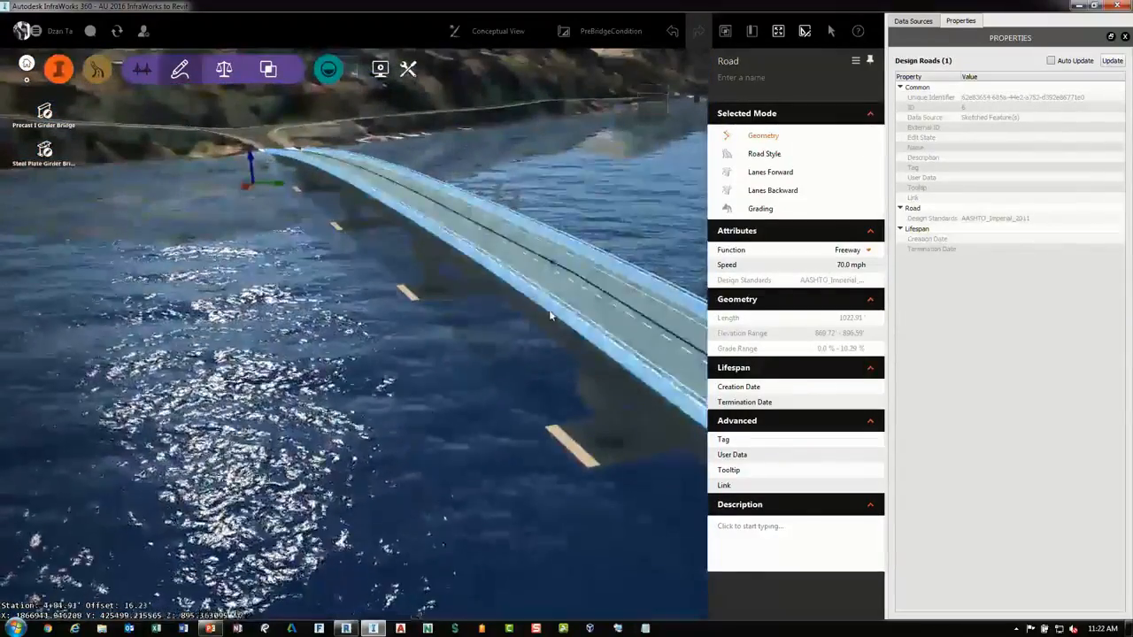
{"action": "left_click", "coordinate": [544, 313]}
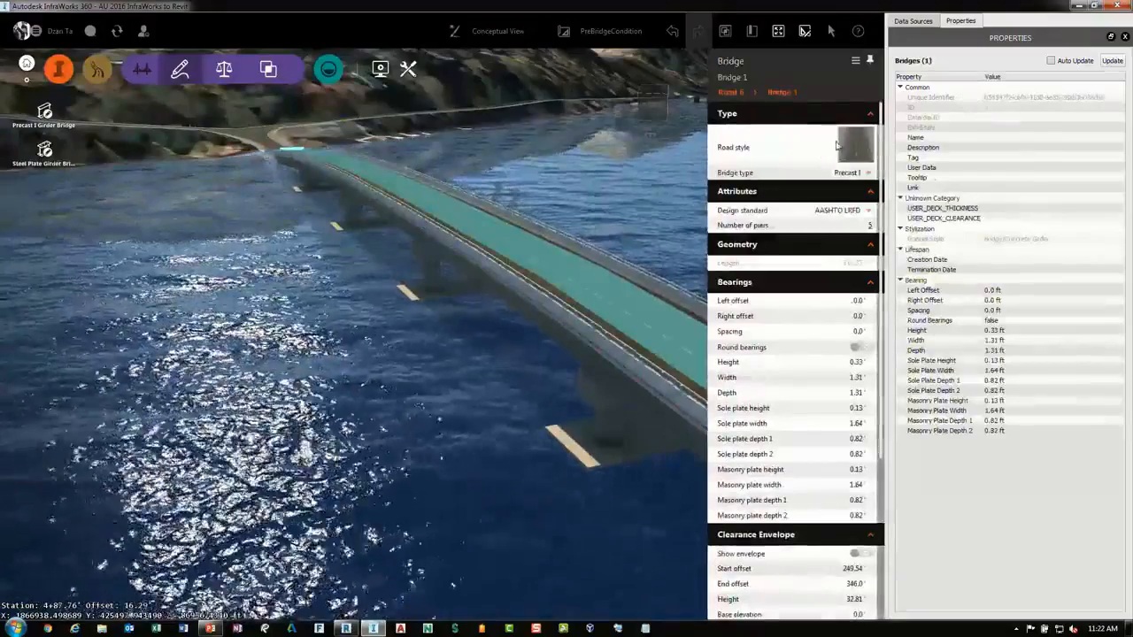
{"action": "left_click", "coordinate": [852, 391]}
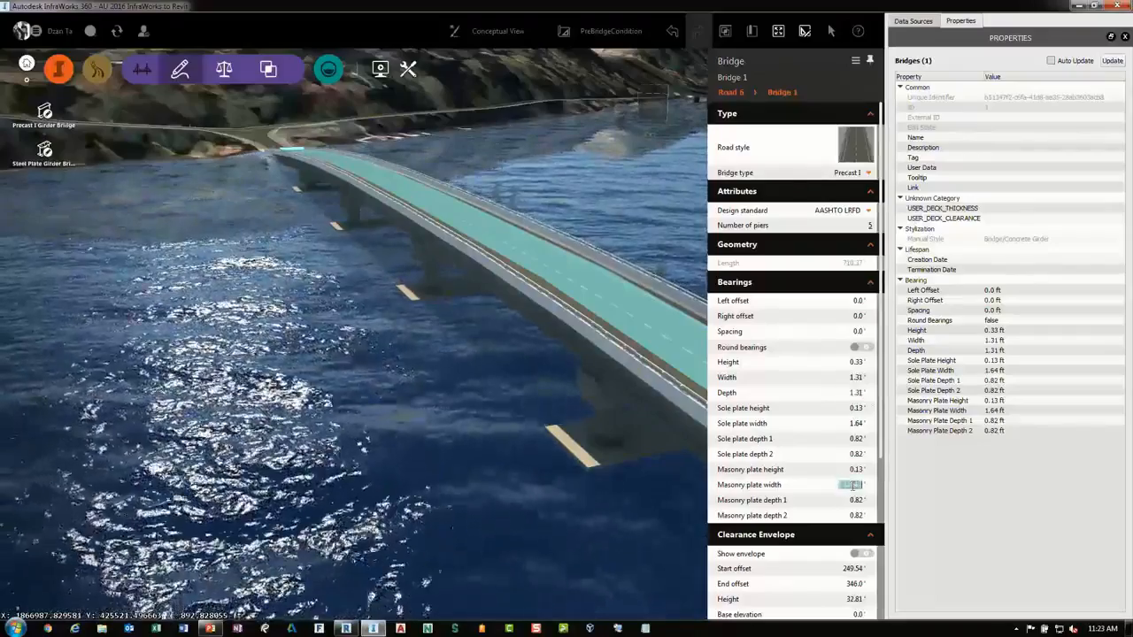
{"action": "scroll", "coordinate": [832, 487], "scroll_direction": "down", "scroll_amount": 4}
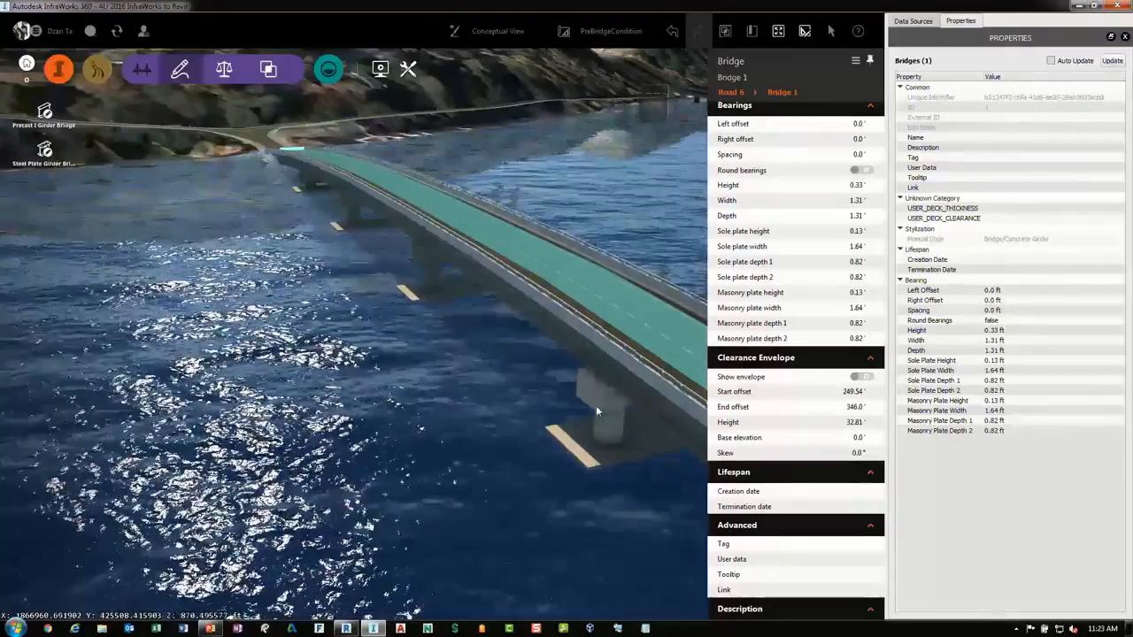
Select the second pier of the bridge and orbit around it
{"action": "left_click", "coordinate": [596, 405]}
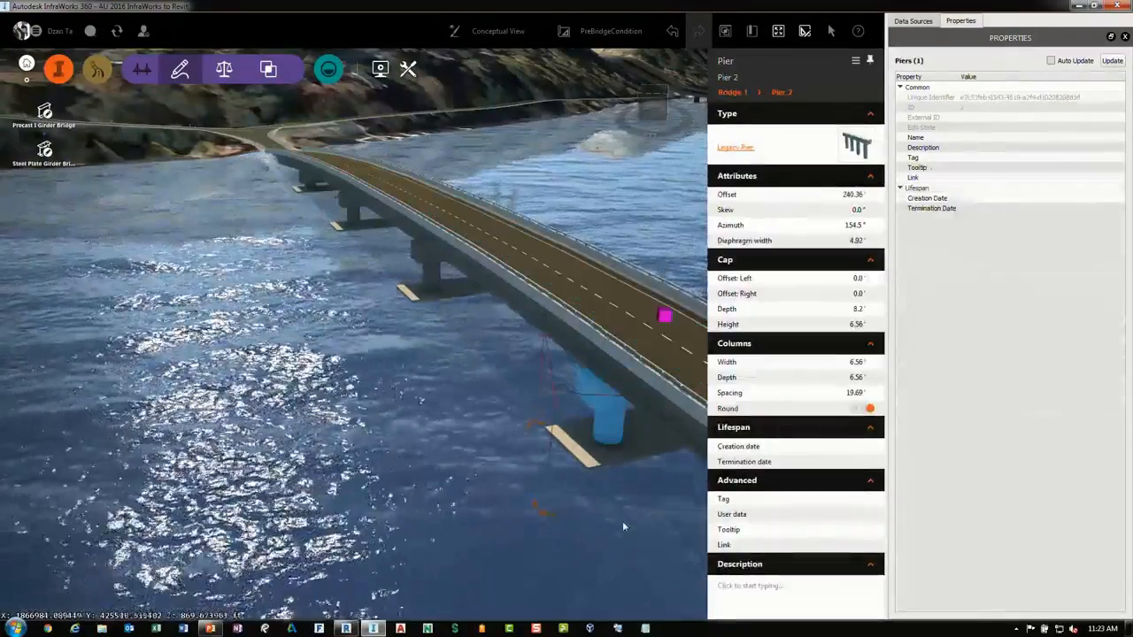
{"action": "left_click_drag", "start_coordinate": [623, 527], "coordinate": [479, 504]}
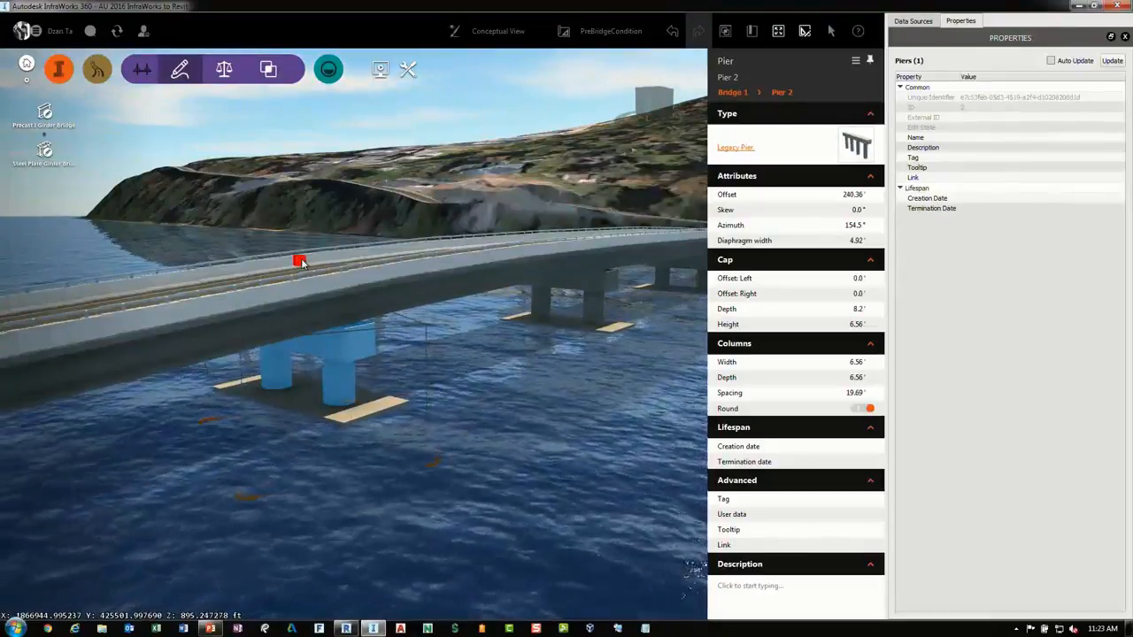
Rotate the second pier to a skew of about -13°
{"action": "left_click_drag", "start_coordinate": [301, 262], "coordinate": [420, 467]}
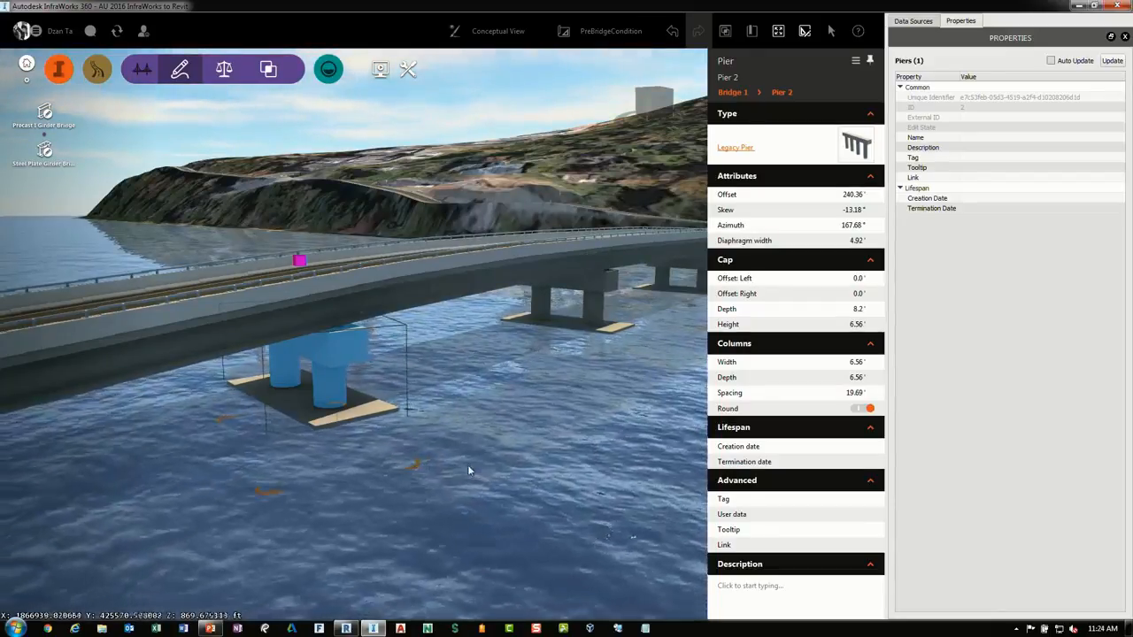
Select the bridge and open its concrete and steel quantities table
{"action": "left_click_drag", "start_coordinate": [476, 470], "coordinate": [616, 255]}
{"action": "scroll", "coordinate": [576, 434], "scroll_direction": "down", "scroll_amount": 4}
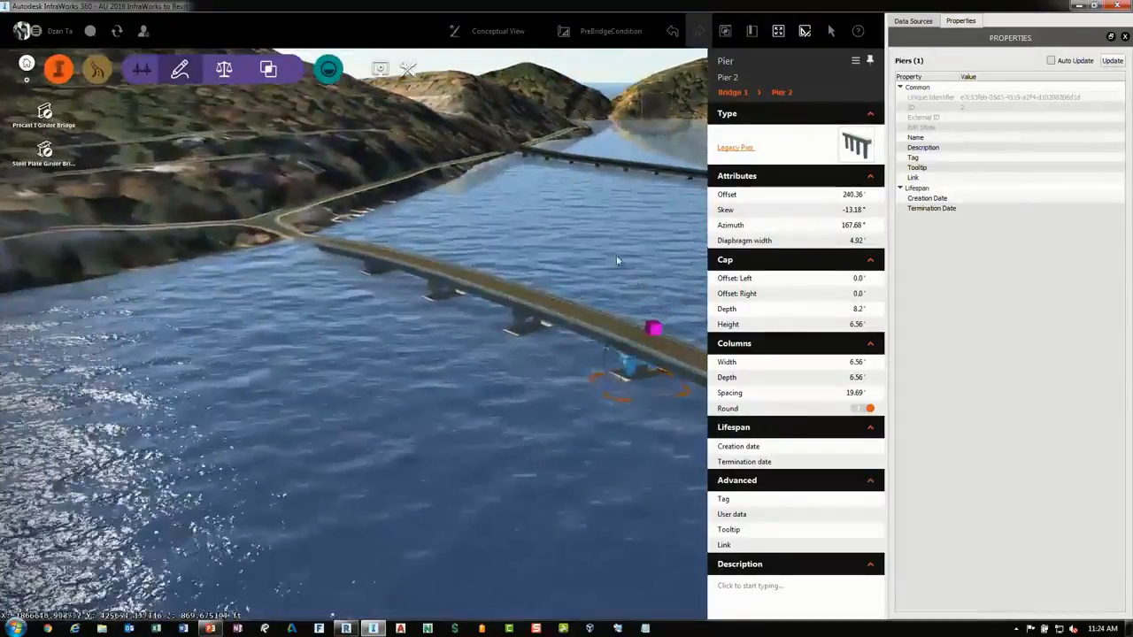
{"action": "left_click", "coordinate": [616, 257]}
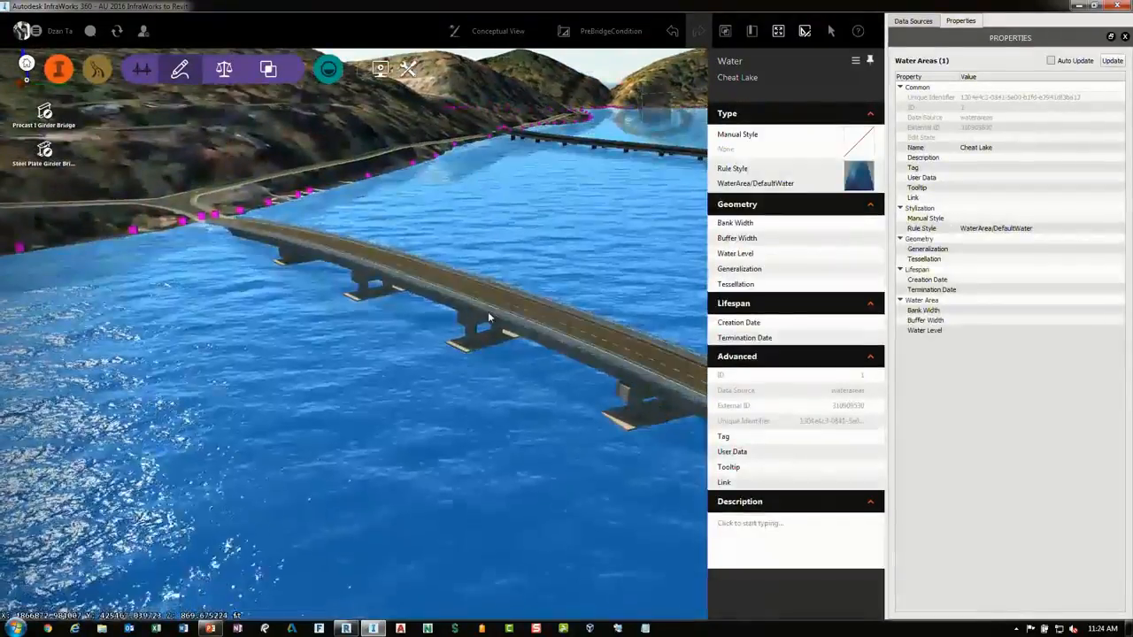
{"action": "left_click", "coordinate": [491, 315]}
{"action": "scroll", "coordinate": [491, 316], "scroll_direction": "up", "scroll_amount": 3}
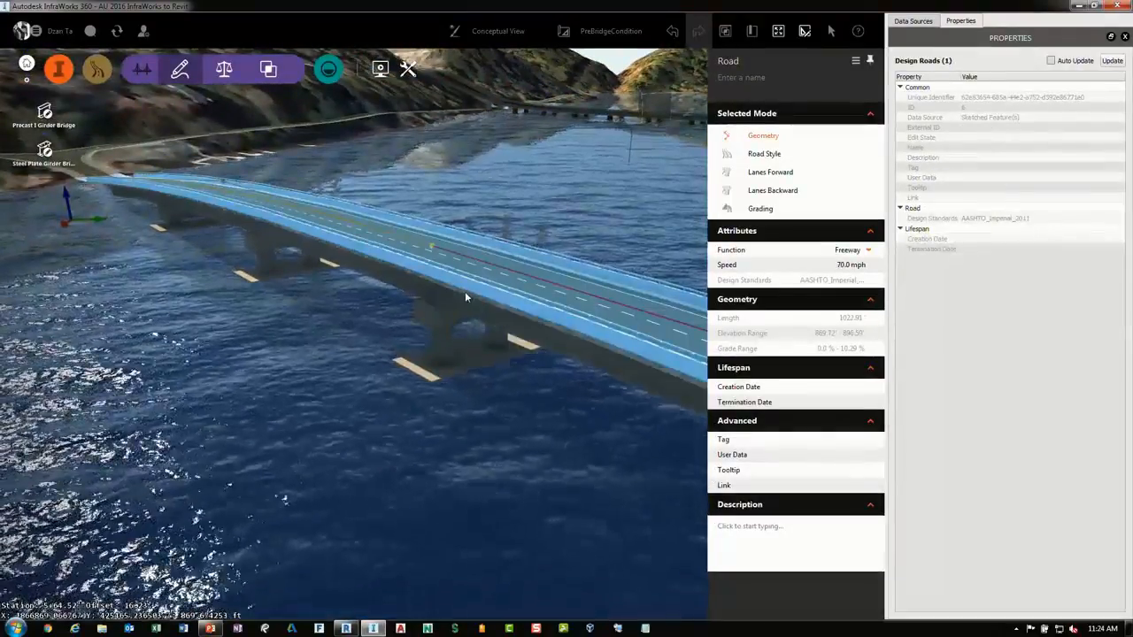
{"action": "left_click", "coordinate": [465, 294]}
{"action": "right_click", "coordinate": [467, 296]}
{"action": "left_click", "coordinate": [500, 331]}
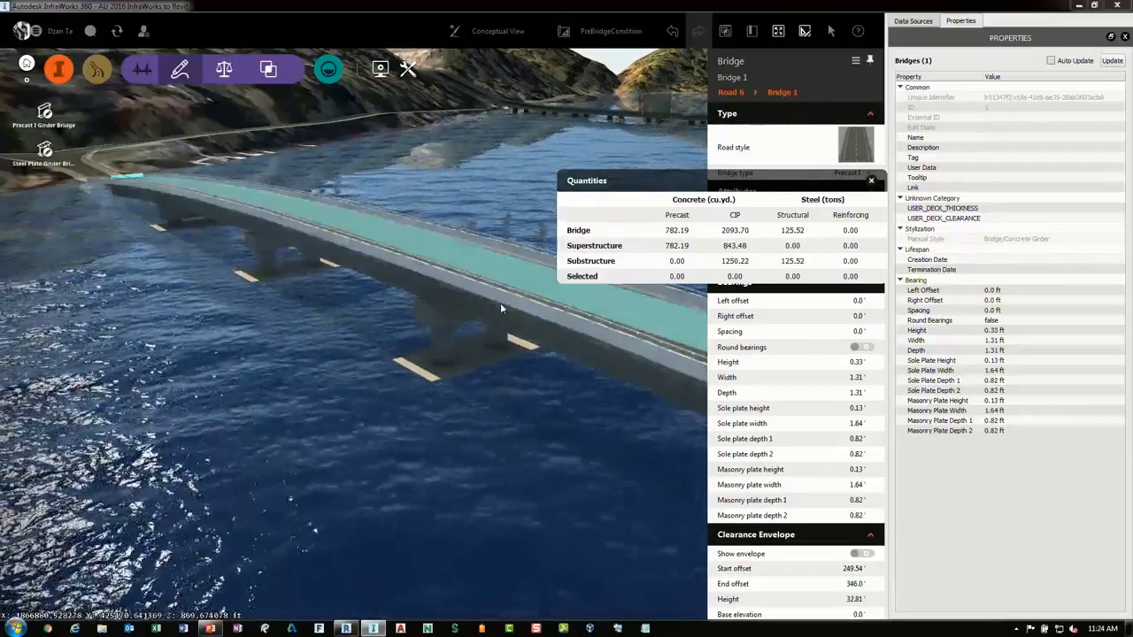
Send the bridge to Revit
{"action": "right_click", "coordinate": [501, 310]}
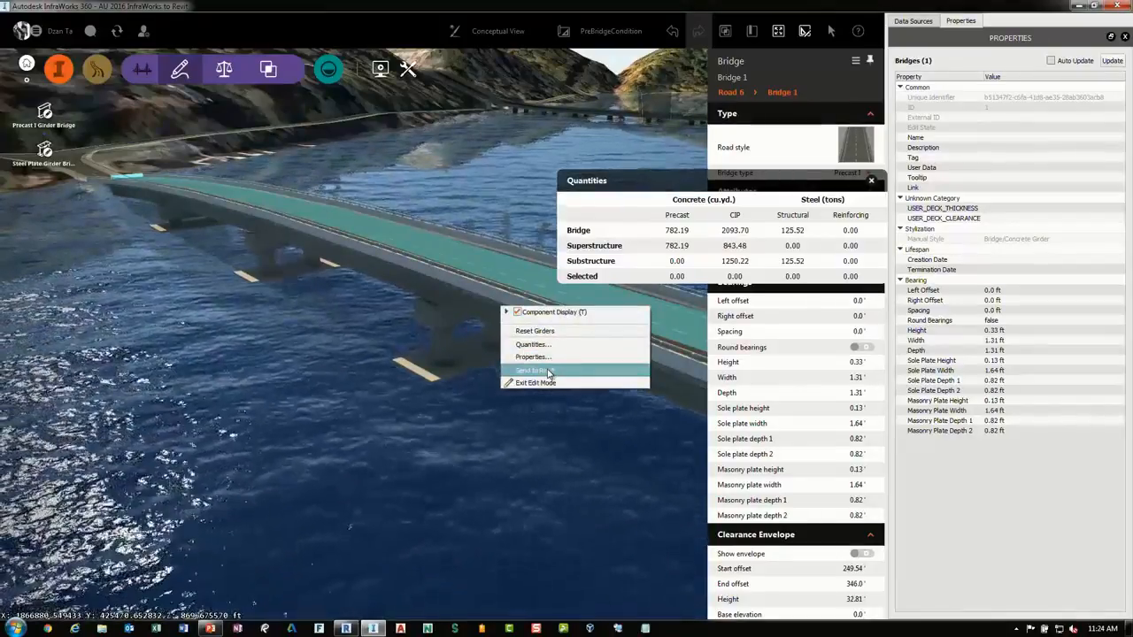
{"action": "left_click", "coordinate": [347, 629]}
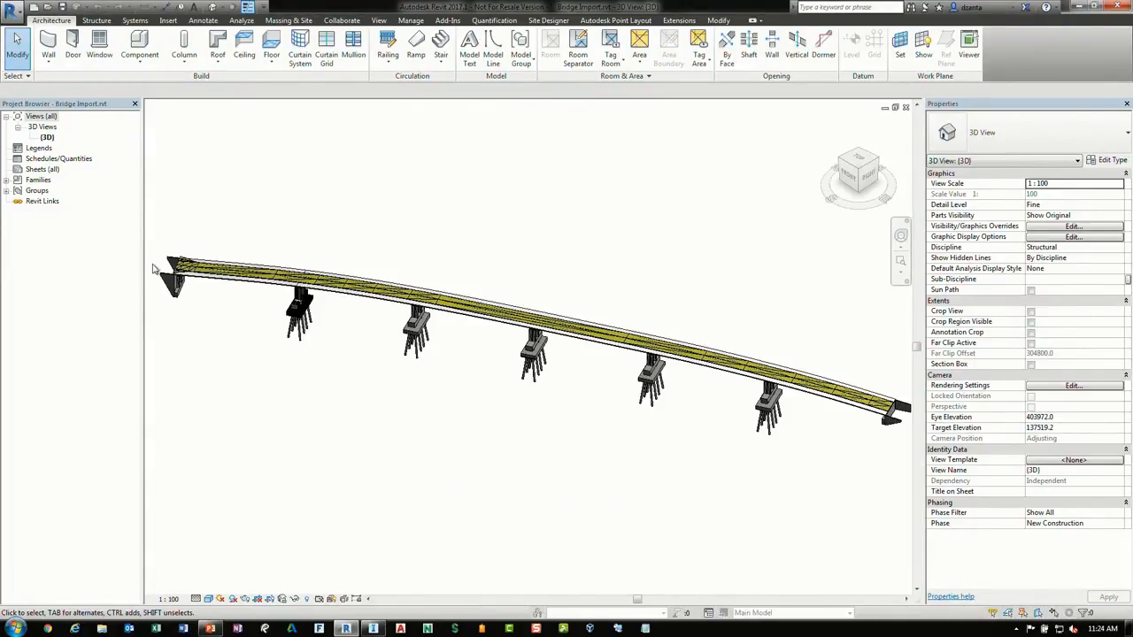
Select the imported bridge deck connection and open its family for editing
{"action": "scroll", "coordinate": [154, 268], "scroll_direction": "up", "scroll_amount": 5}
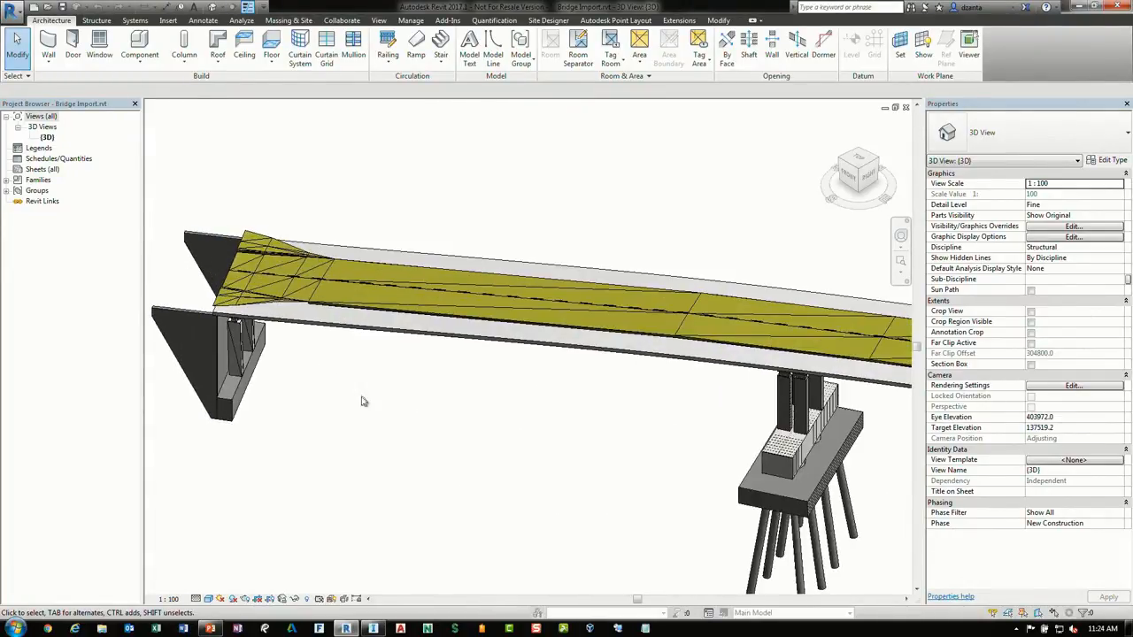
{"action": "scroll", "coordinate": [362, 393], "scroll_direction": "up", "scroll_amount": 2}
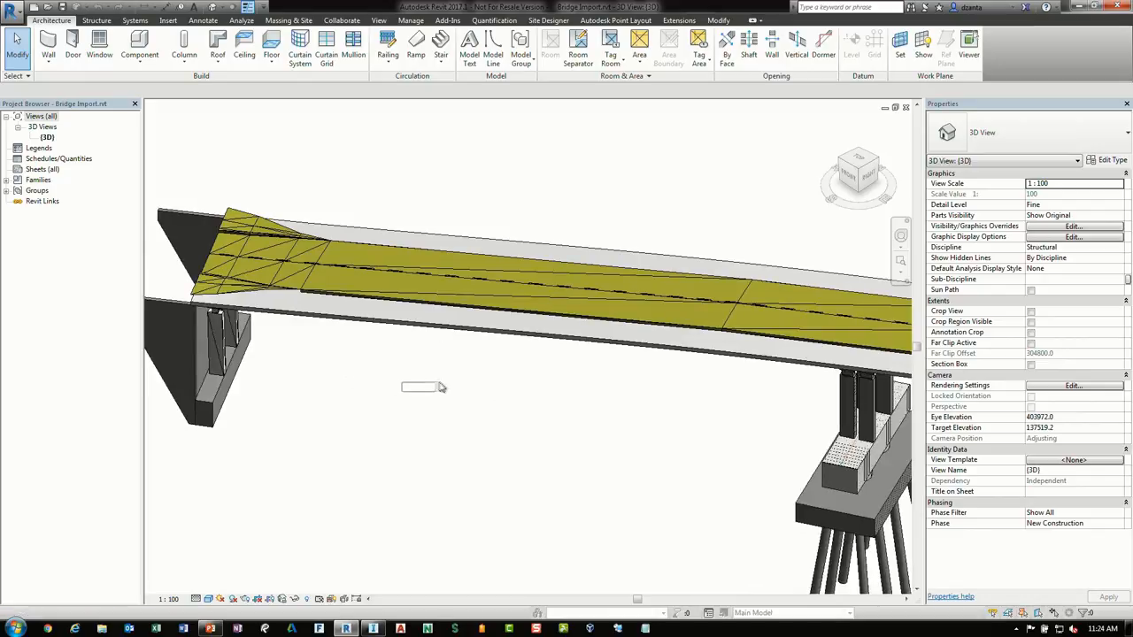
{"action": "middle_click_drag", "start_coordinate": [399, 385], "coordinate": [410, 280], "text": "shift"}
{"action": "left_click", "coordinate": [410, 279]}
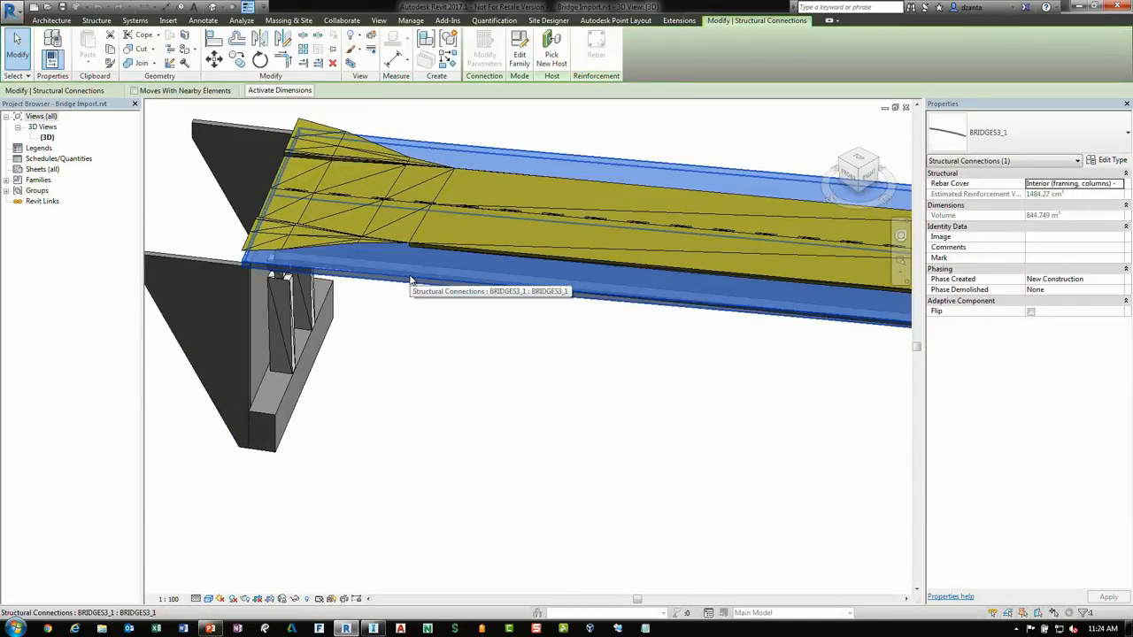
{"action": "left_click", "coordinate": [520, 58]}
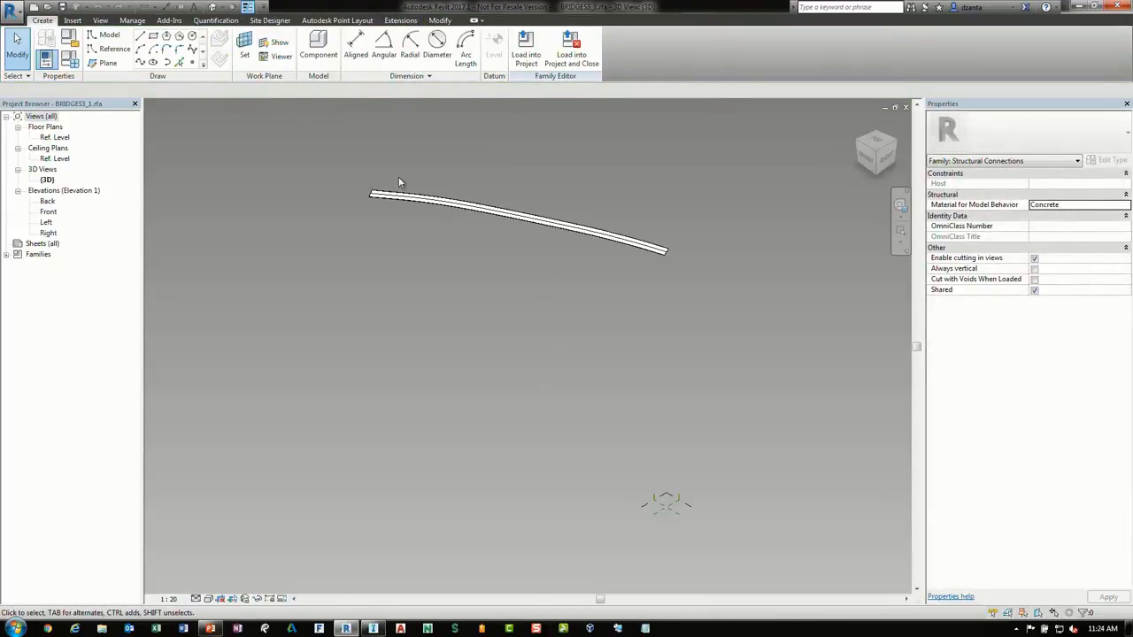
Switch the deck form element to X-Ray and examine its profiles and edges
{"action": "scroll", "coordinate": [395, 176], "scroll_direction": "up", "scroll_amount": 5}
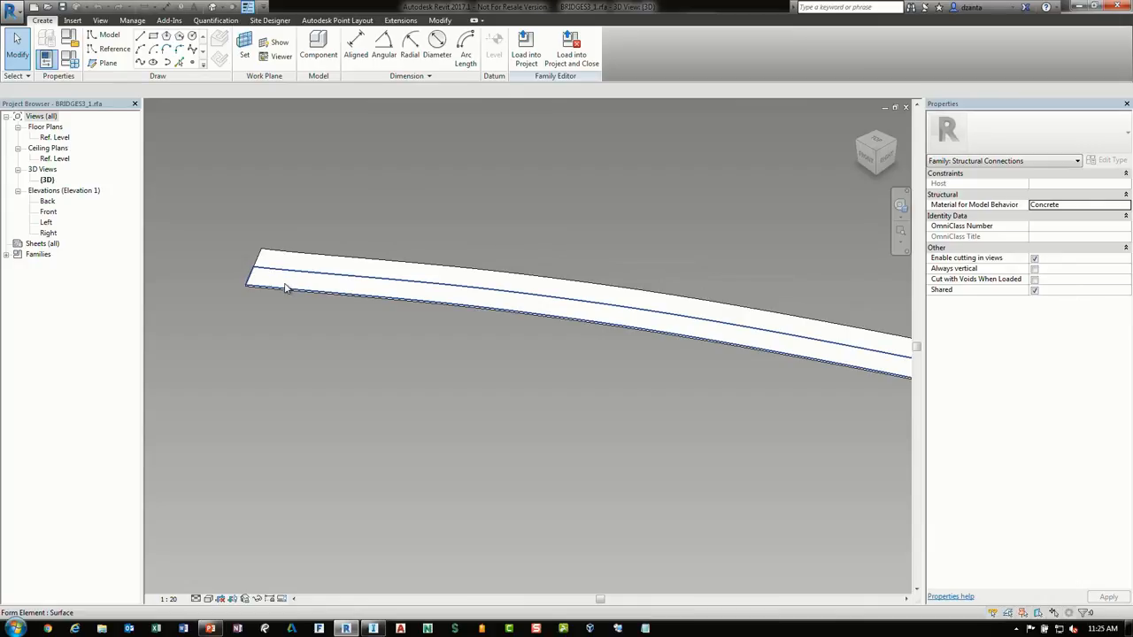
{"action": "left_click", "coordinate": [286, 287]}
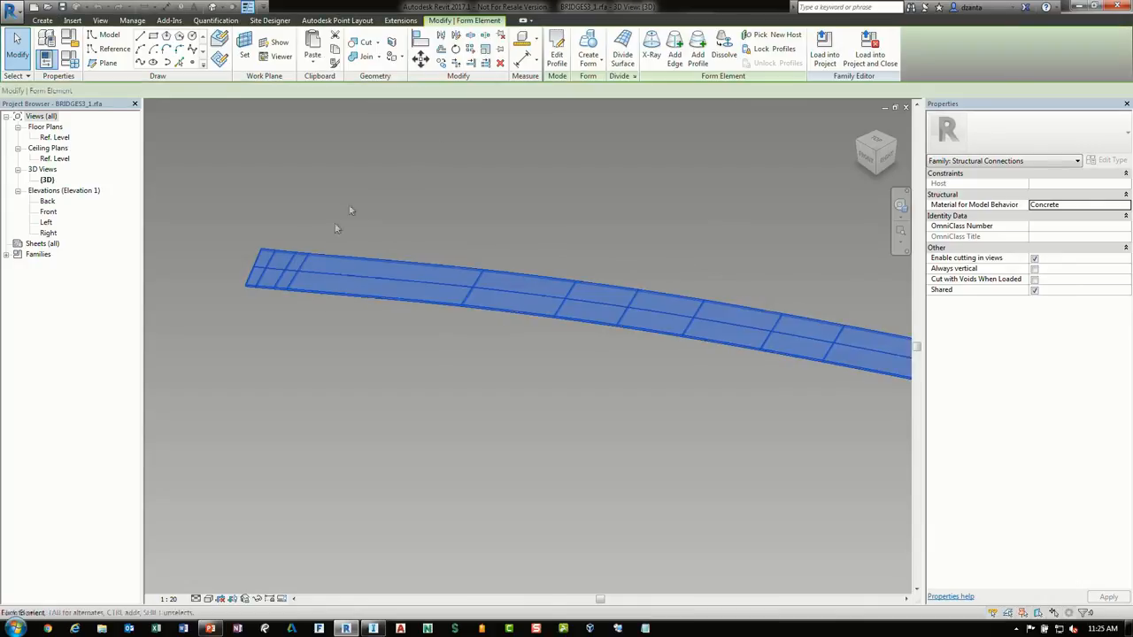
{"action": "left_click", "coordinate": [651, 48]}
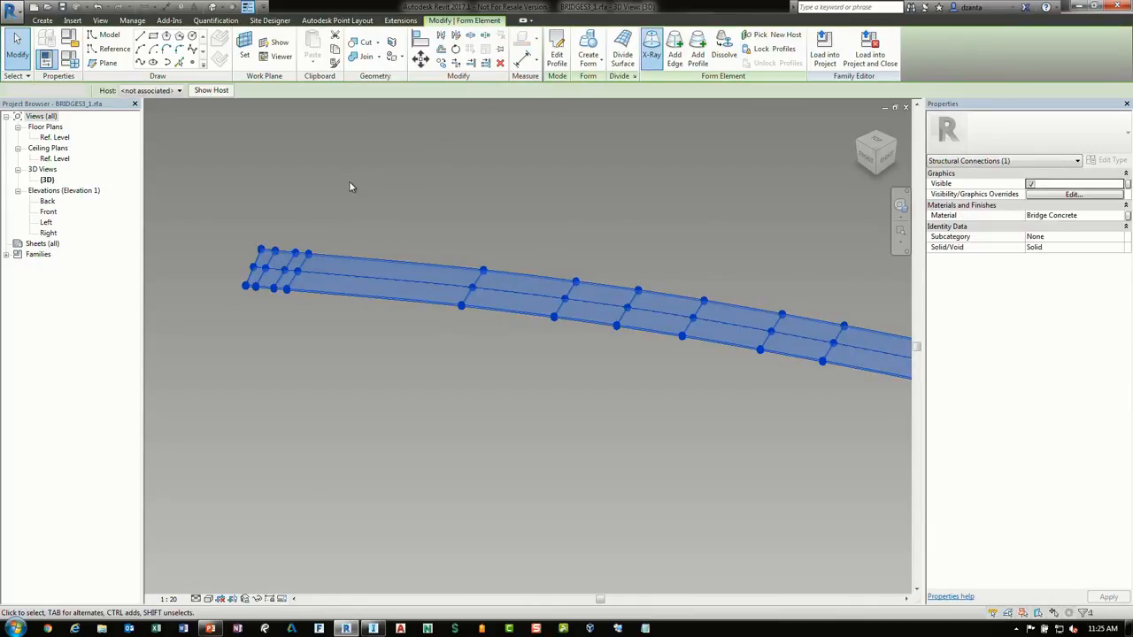
{"action": "left_click", "coordinate": [350, 187]}
{"action": "scroll", "coordinate": [248, 270], "scroll_direction": "up", "scroll_amount": 4}
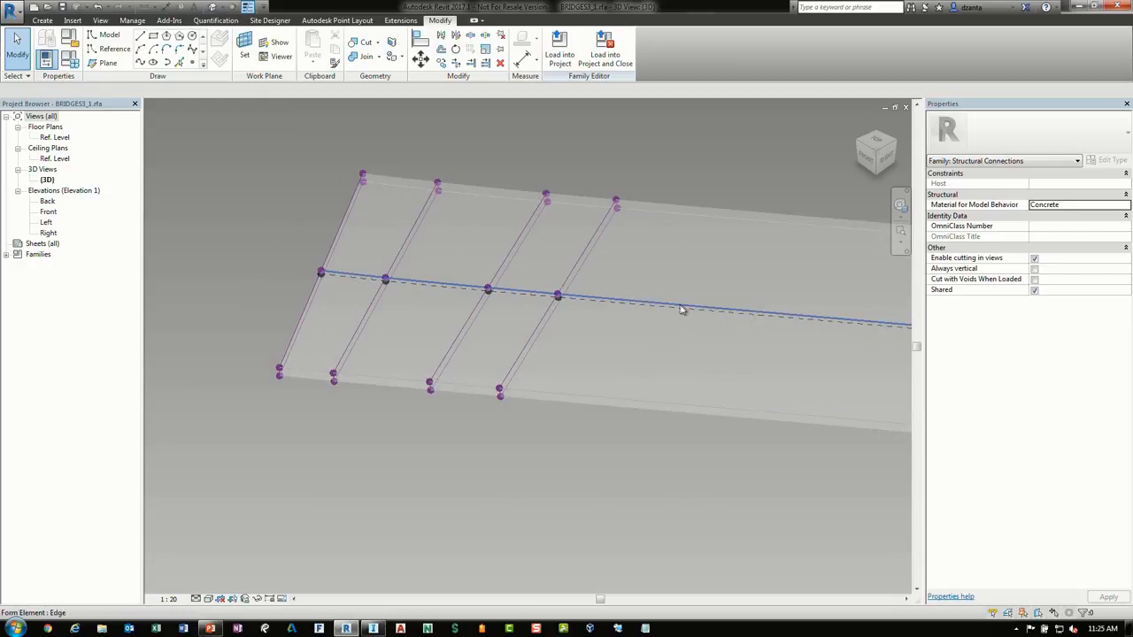
{"action": "scroll", "coordinate": [620, 314], "scroll_direction": "down", "scroll_amount": 5}
{"action": "middle_click_drag", "start_coordinate": [572, 351], "coordinate": [339, 340]}
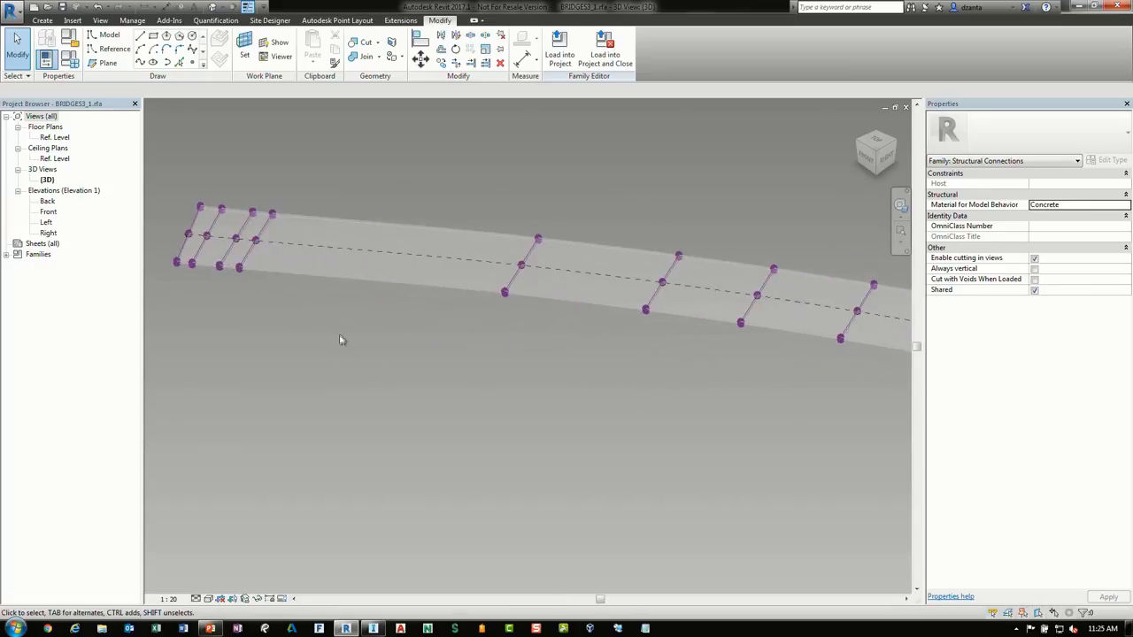
Review the deck family's type parameters, then close the family without saving
{"action": "left_click", "coordinate": [71, 61]}
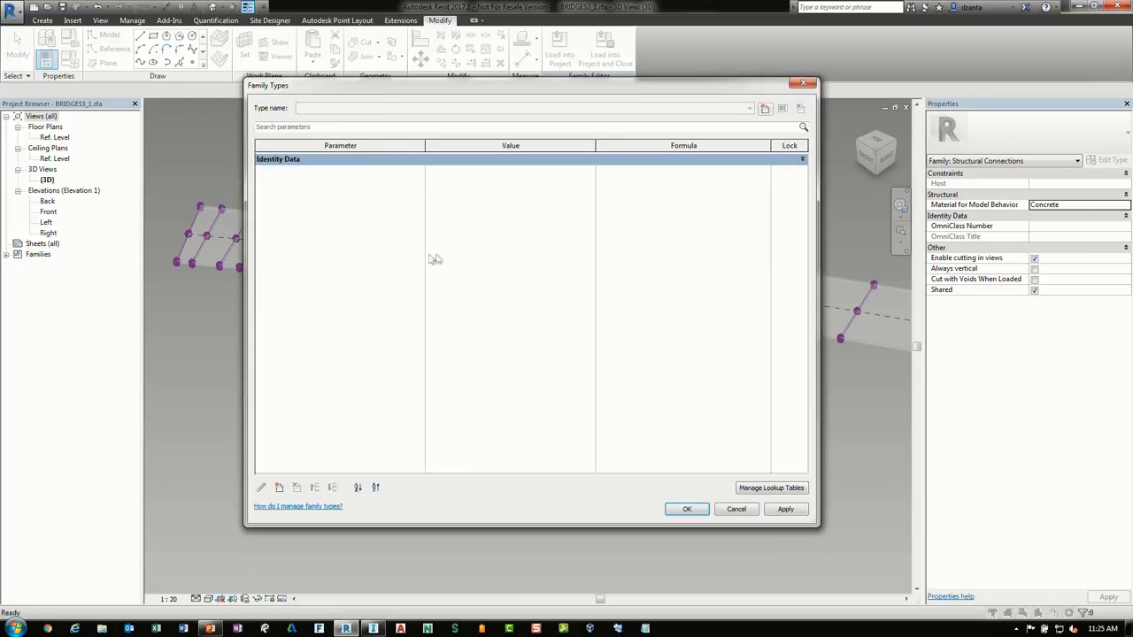
{"action": "left_click", "coordinate": [802, 161]}
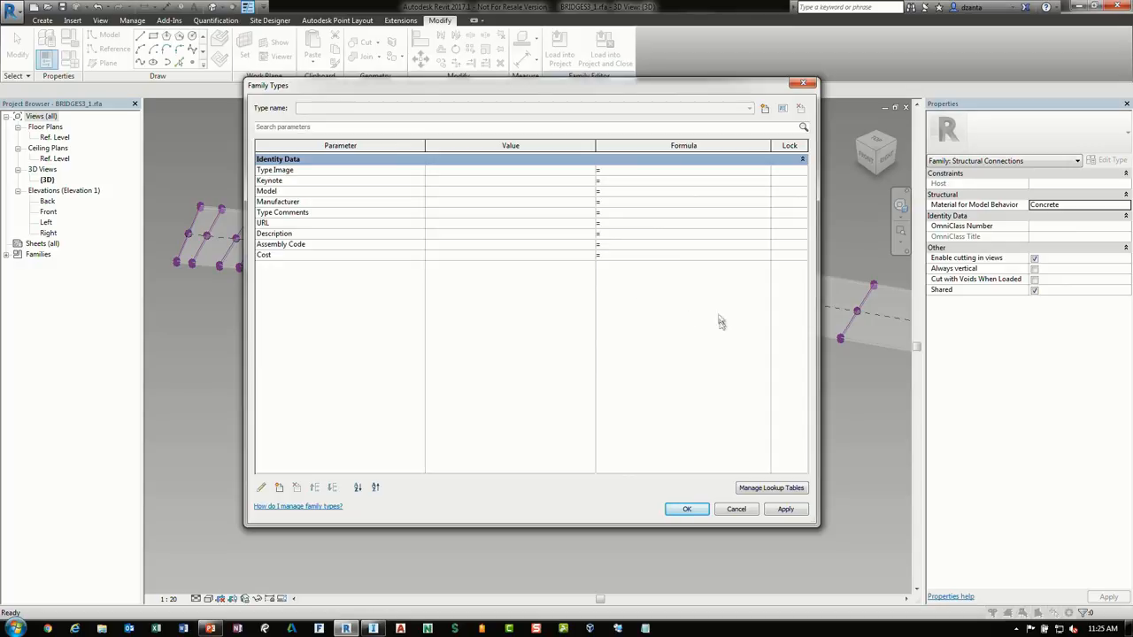
{"action": "left_click", "coordinate": [738, 510]}
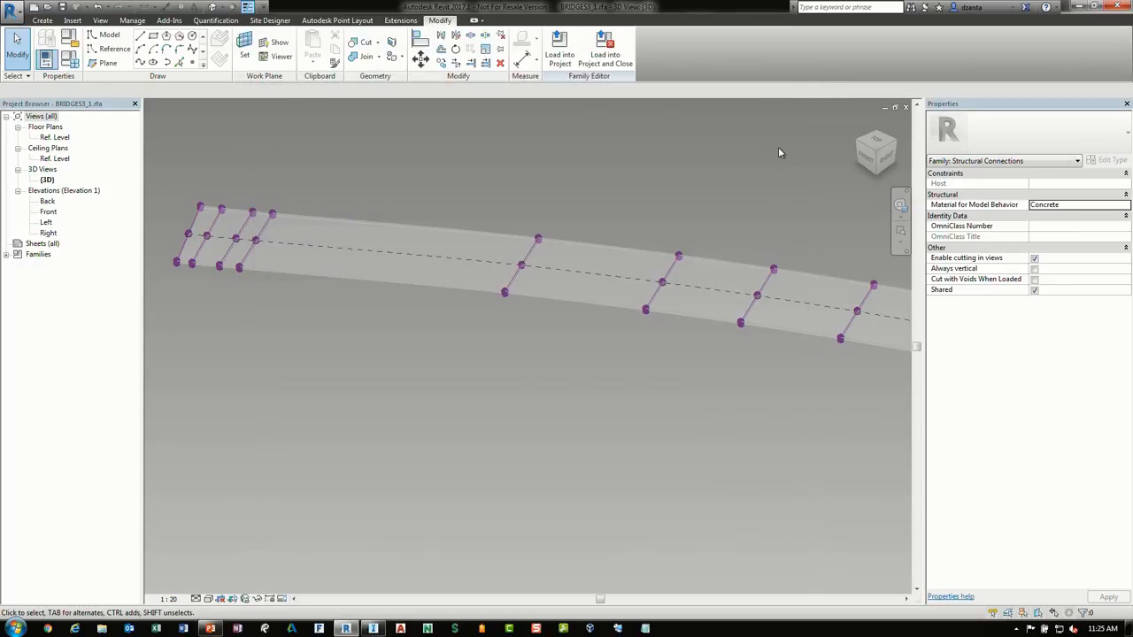
{"action": "left_click", "coordinate": [905, 106]}
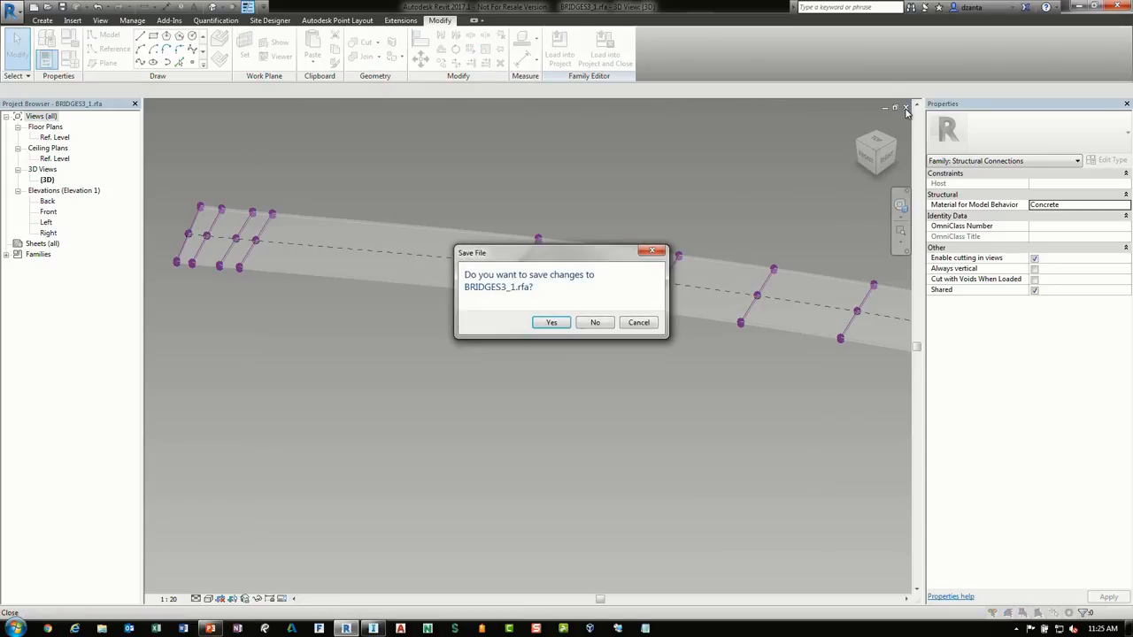
{"action": "left_click", "coordinate": [594, 323]}
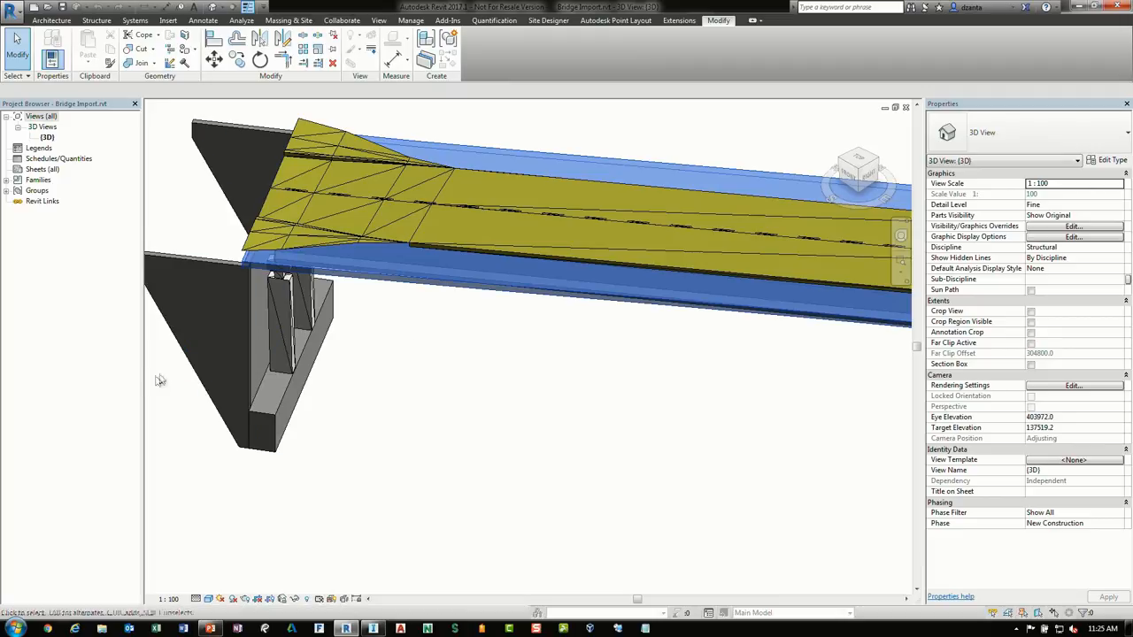
Select the abutment and open its family for editing
{"action": "left_click", "coordinate": [231, 313]}
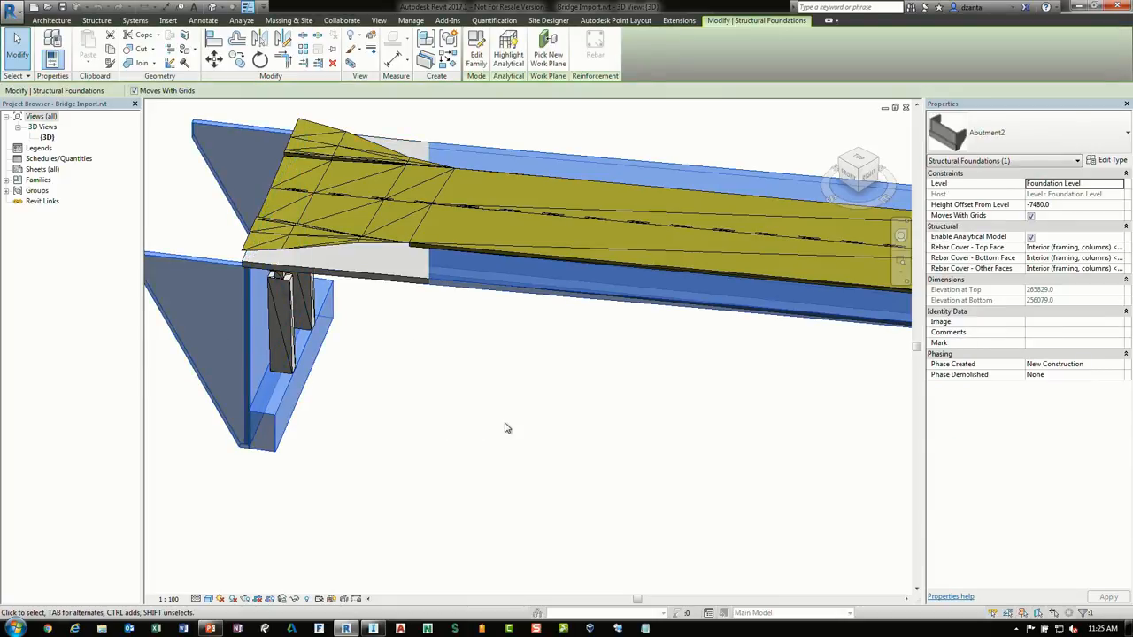
{"action": "left_click", "coordinate": [476, 49]}
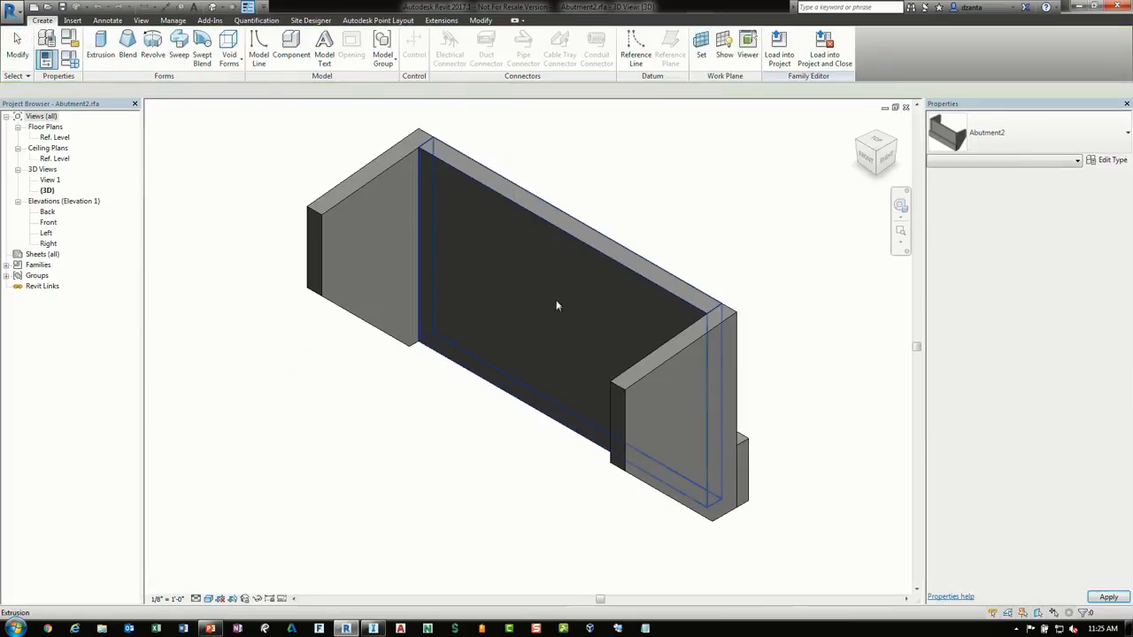
{"action": "middle_click_drag", "start_coordinate": [530, 434], "coordinate": [319, 438], "text": "shift"}
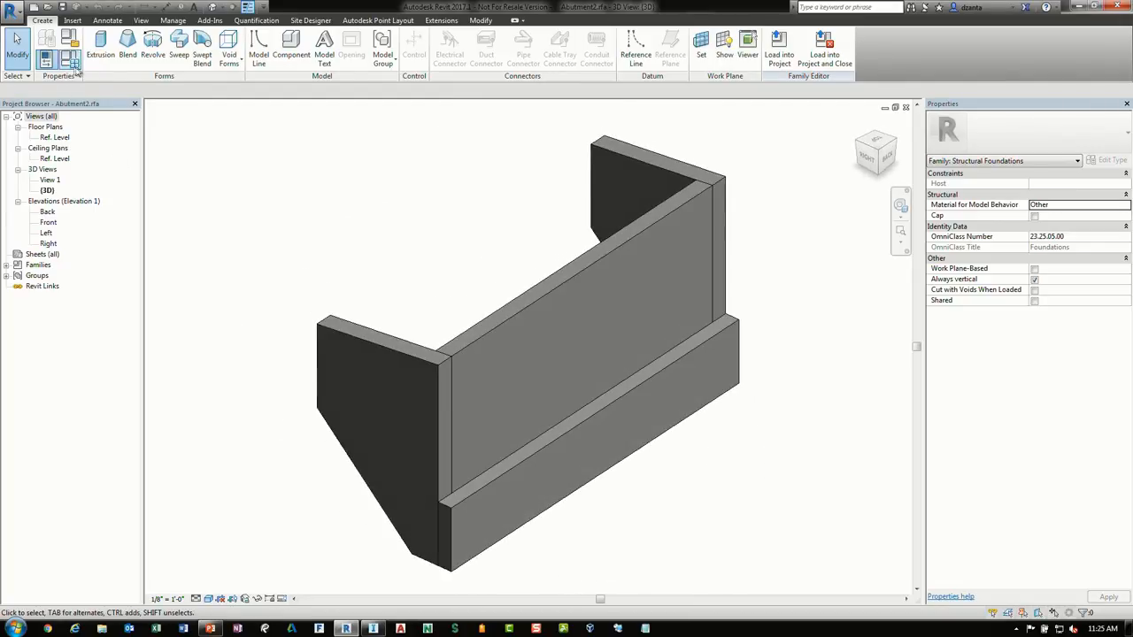
Review the abutment's dimension parameters such as BottomAngle in Family Types, cancel, and close the family
{"action": "left_click", "coordinate": [69, 59]}
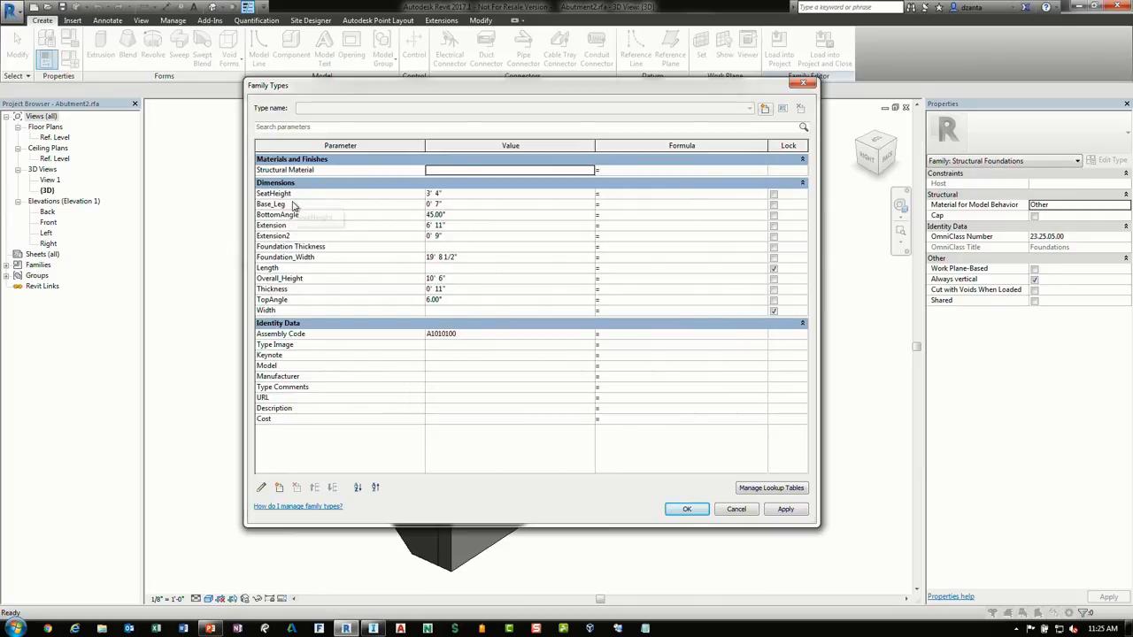
{"action": "left_click", "coordinate": [495, 258]}
{"action": "left_click", "coordinate": [494, 215]}
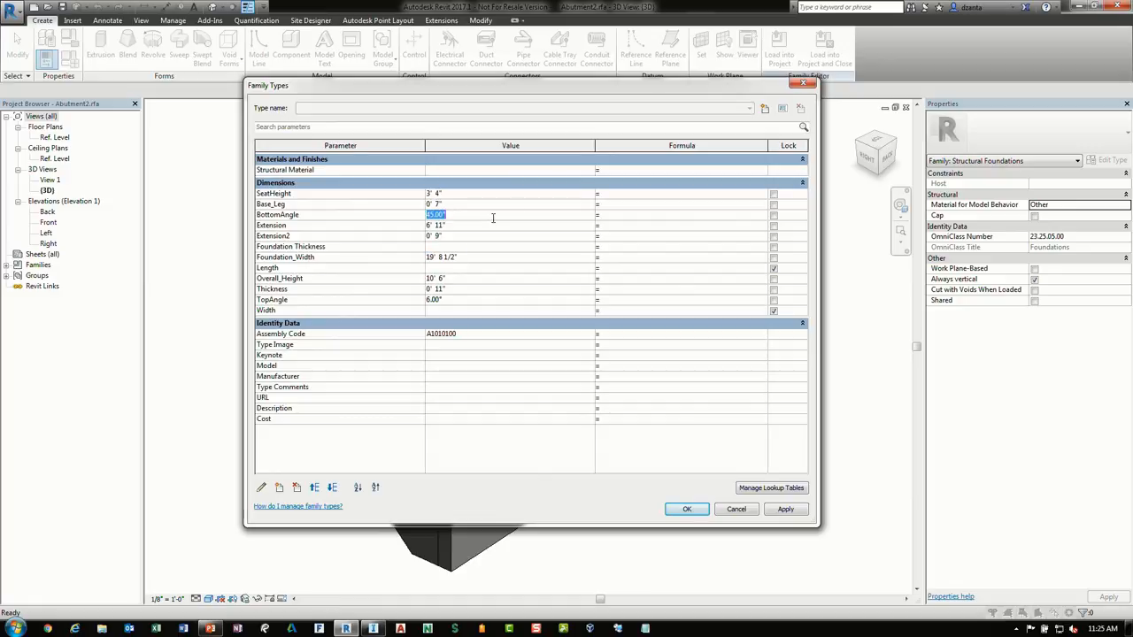
{"action": "left_click_drag", "start_coordinate": [653, 83], "coordinate": [830, 130]}
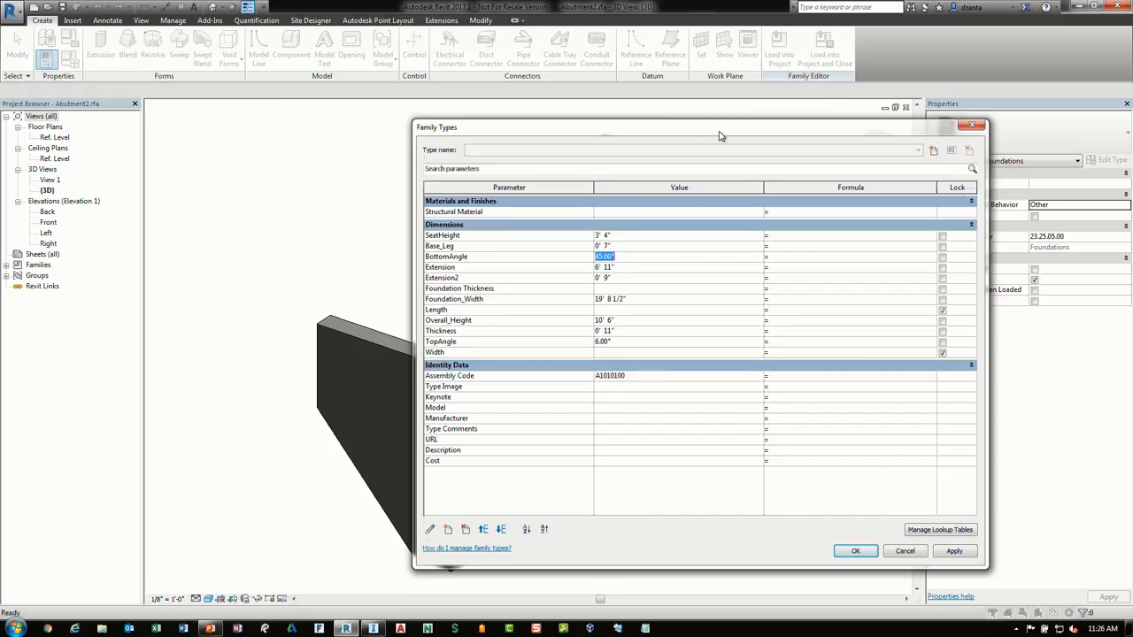
{"action": "left_click_drag", "start_coordinate": [719, 136], "coordinate": [625, 461]}
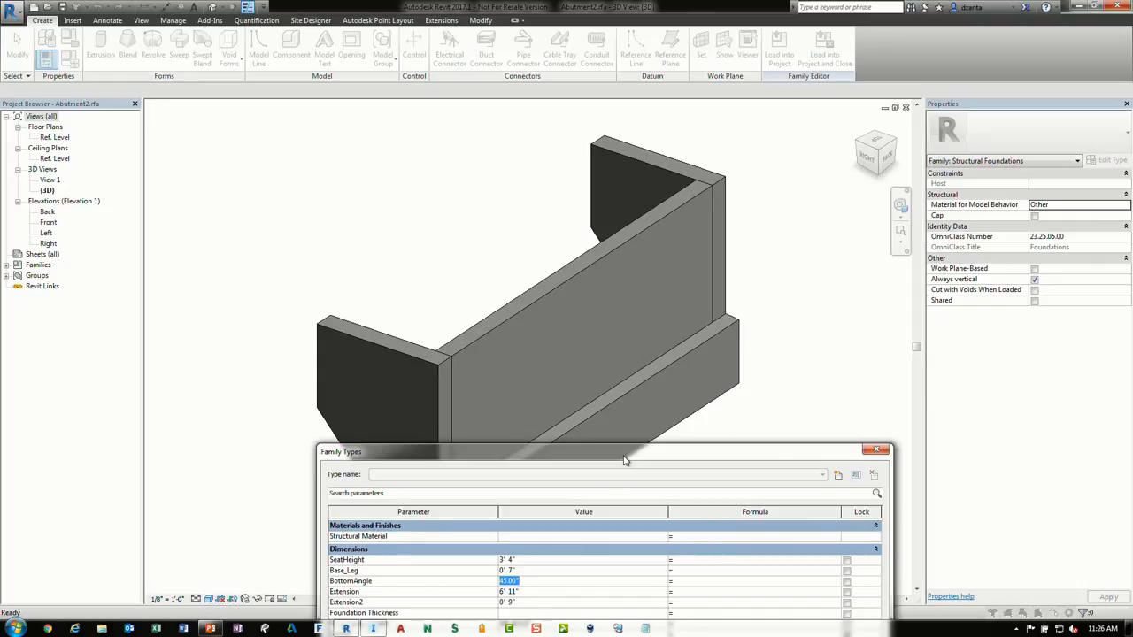
{"action": "left_click_drag", "start_coordinate": [625, 460], "coordinate": [545, 108]}
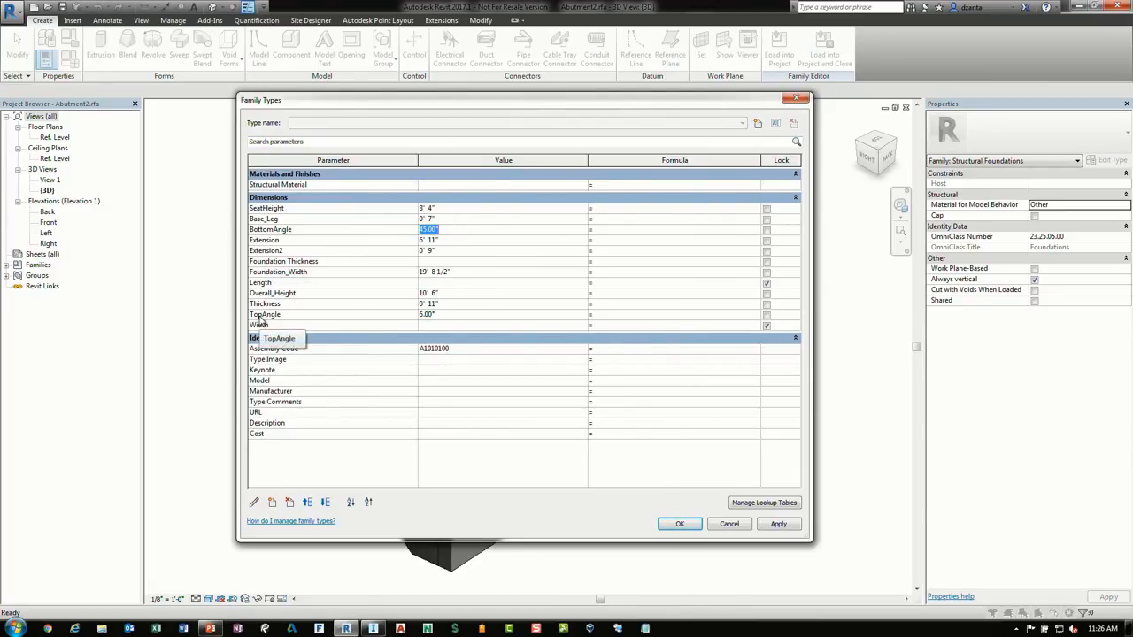
{"action": "left_click", "coordinate": [733, 524]}
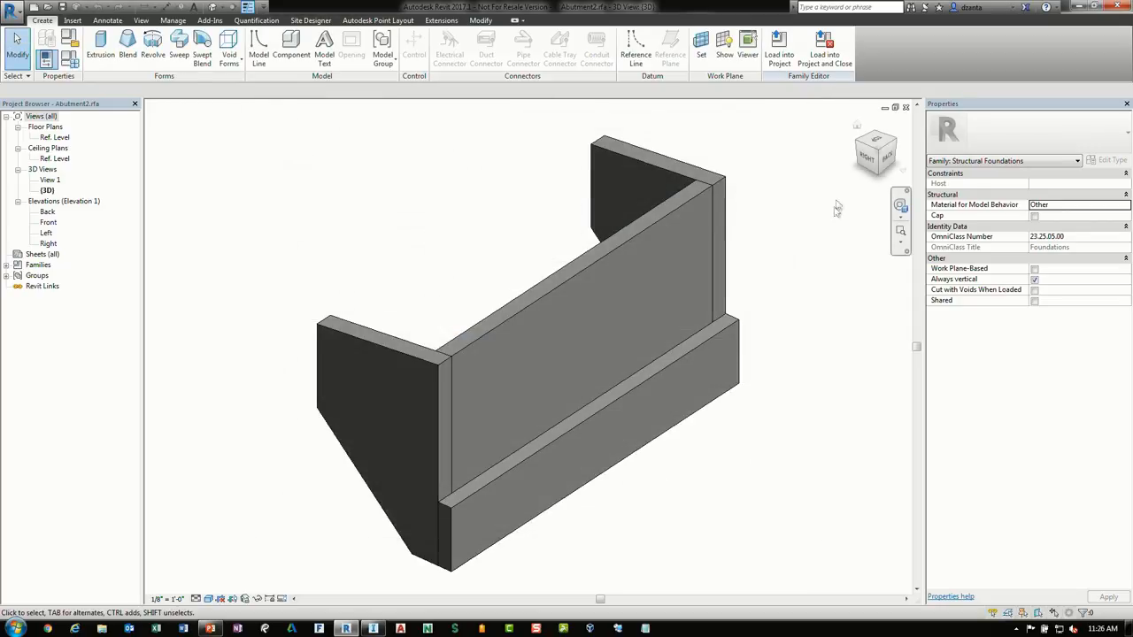
{"action": "left_click", "coordinate": [905, 108]}
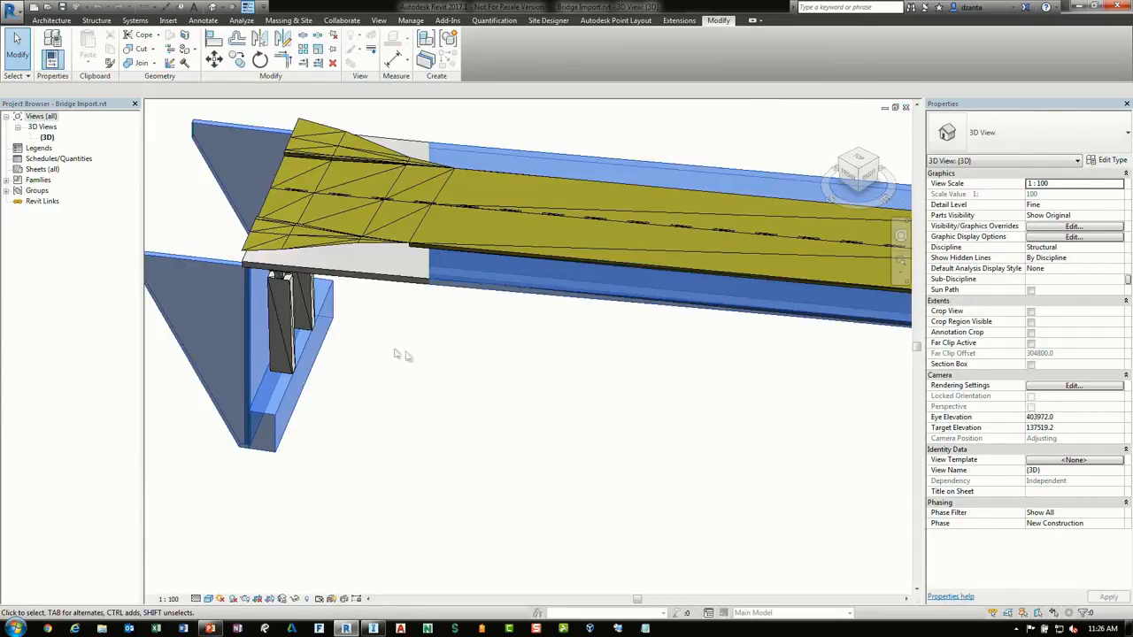
Inspect the bearings, pile cap and piles of the first pier in the 3D view
{"action": "left_click", "coordinate": [283, 299]}
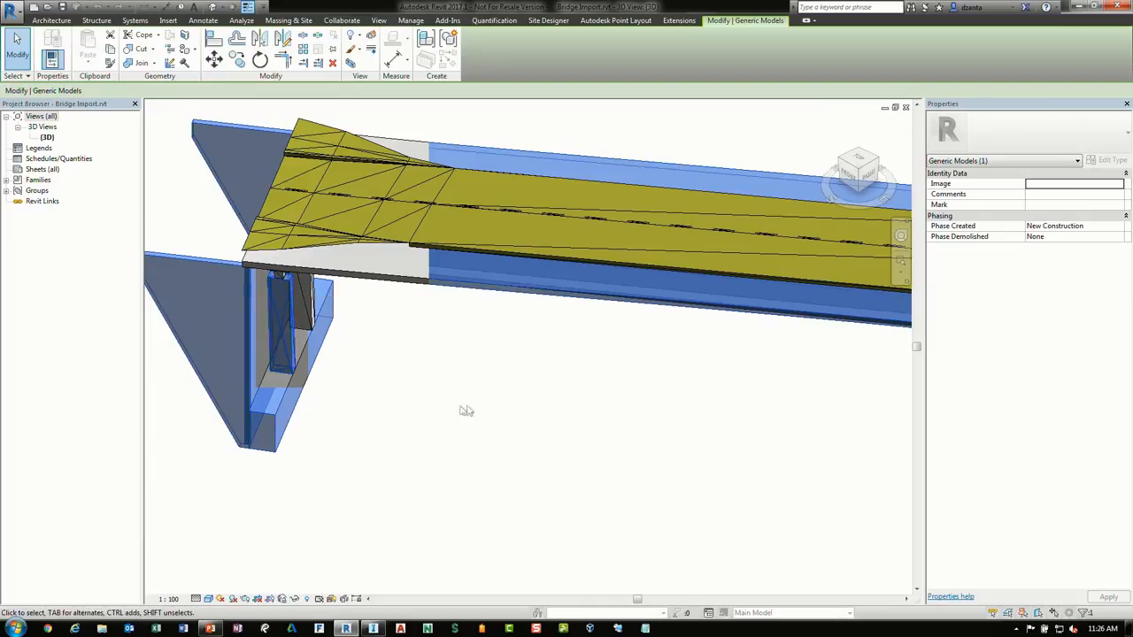
{"action": "left_click", "coordinate": [605, 438]}
{"action": "scroll", "coordinate": [605, 438], "scroll_direction": "down", "scroll_amount": 2}
{"action": "middle_click_drag", "start_coordinate": [605, 438], "coordinate": [311, 425]}
{"action": "middle_click_drag", "start_coordinate": [522, 458], "coordinate": [504, 392]}
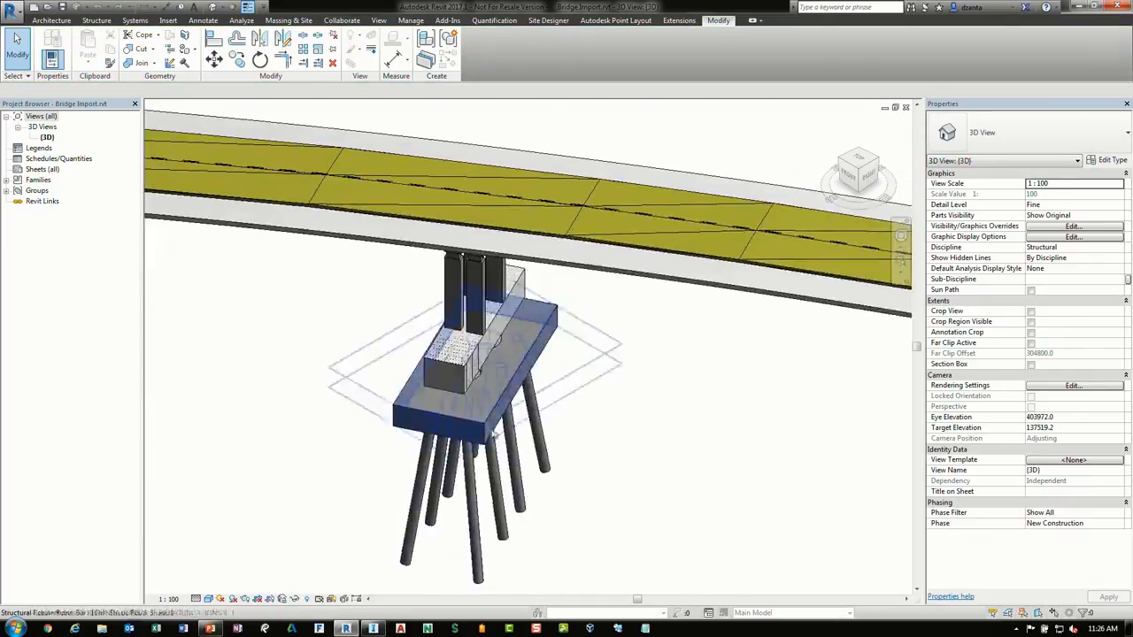
{"action": "scroll", "coordinate": [504, 392], "scroll_direction": "up", "scroll_amount": 1}
{"action": "left_click", "coordinate": [506, 398]}
{"action": "middle_click_drag", "start_coordinate": [607, 434], "coordinate": [705, 328], "text": "shift"}
{"action": "left_click", "coordinate": [700, 375]}
{"action": "middle_click_drag", "start_coordinate": [708, 280], "coordinate": [679, 417]}
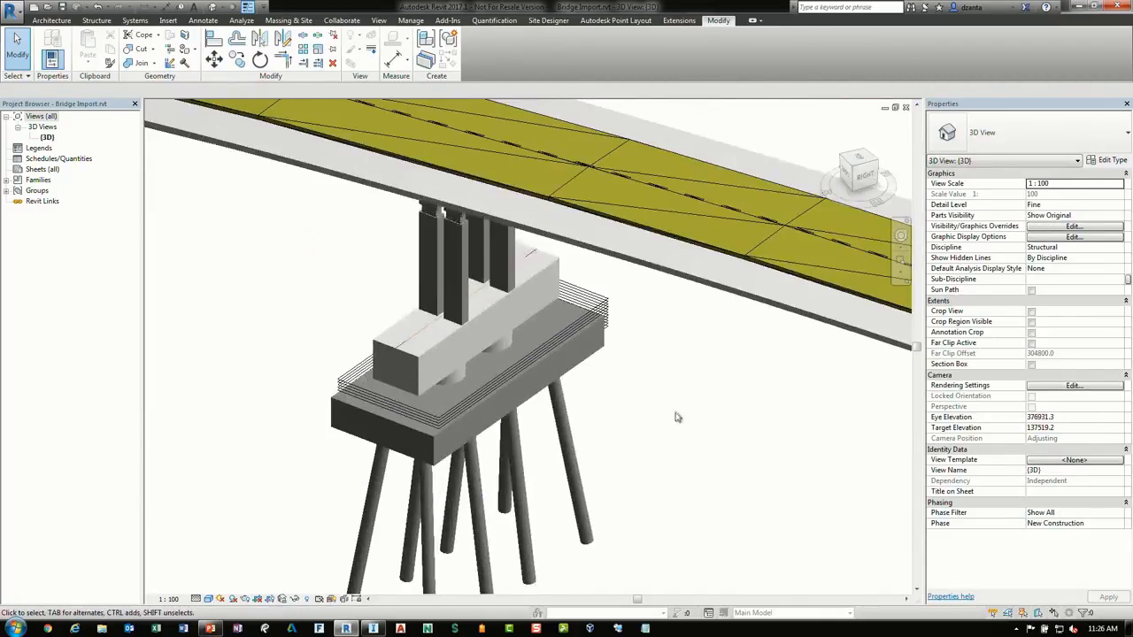
{"action": "middle_click_drag", "start_coordinate": [666, 328], "coordinate": [680, 339], "text": "shift"}
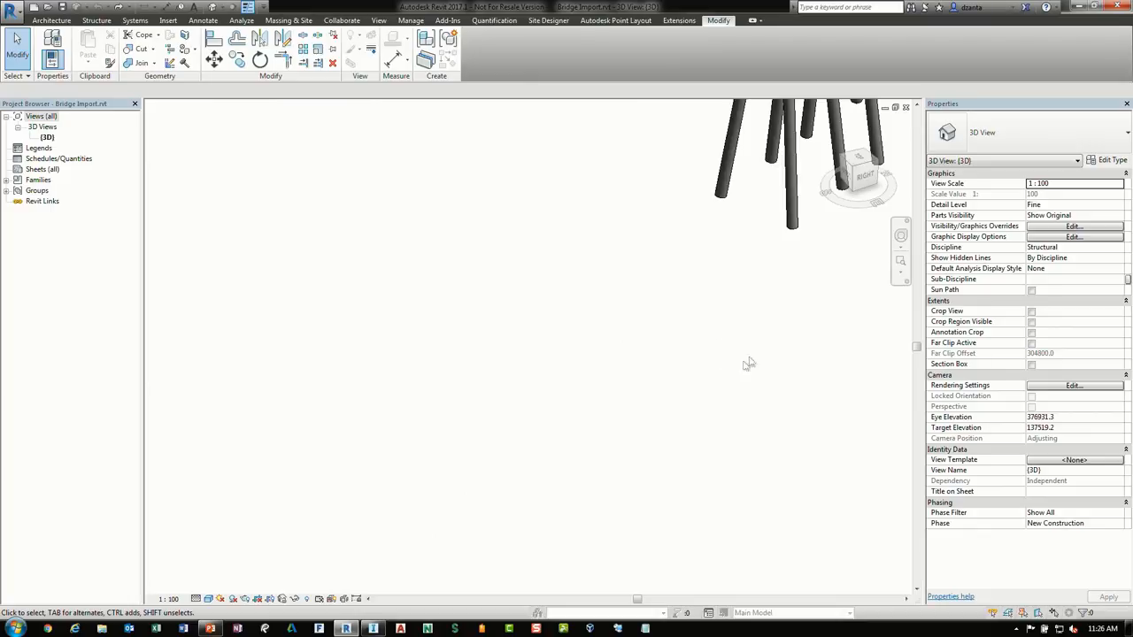
Select one of the pier's bearing columns and open its family for editing
{"action": "middle_click_drag", "start_coordinate": [749, 363], "coordinate": [625, 544]}
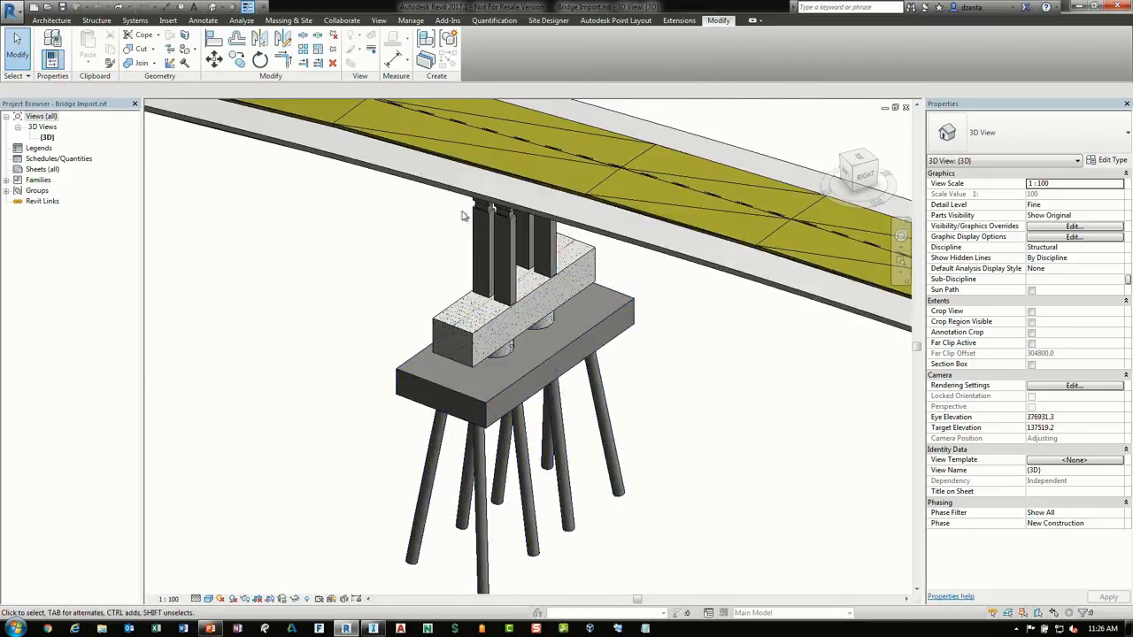
{"action": "left_click", "coordinate": [493, 228]}
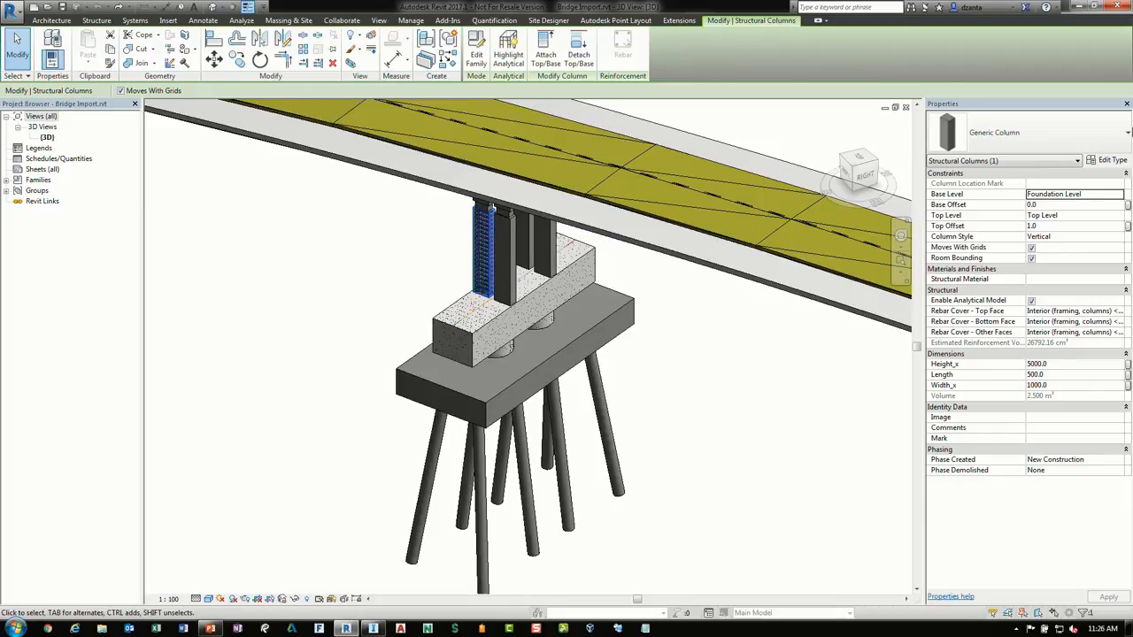
{"action": "left_click", "coordinate": [476, 48]}
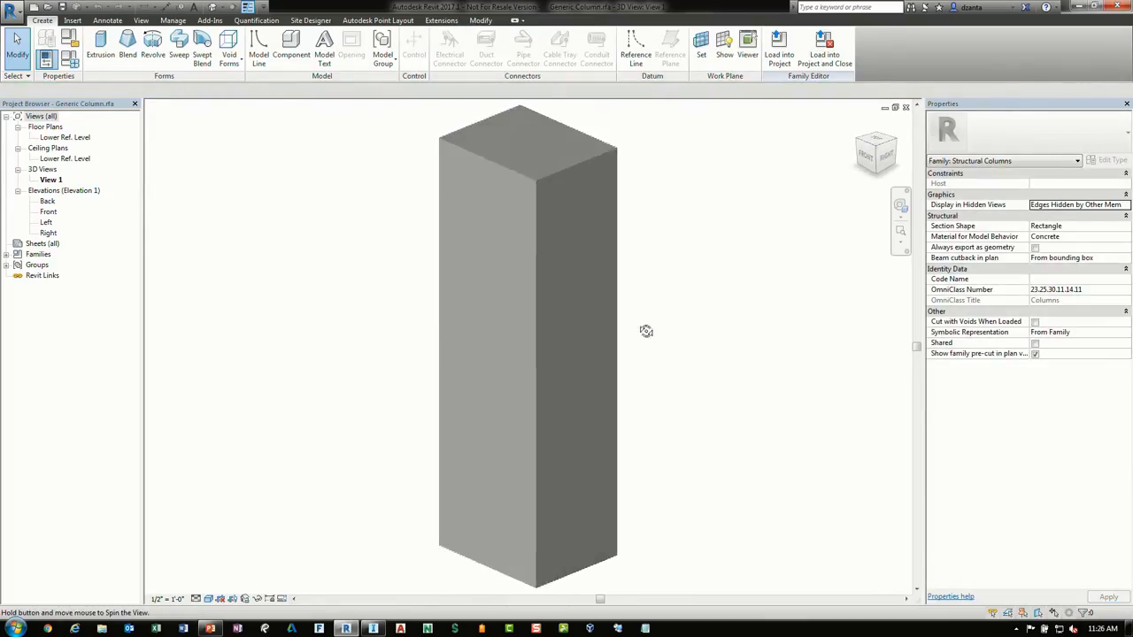
Review the column family's type parameters, including the Perimeter parameter's properties, then cancel the dialogs
{"action": "left_click", "coordinate": [70, 59]}
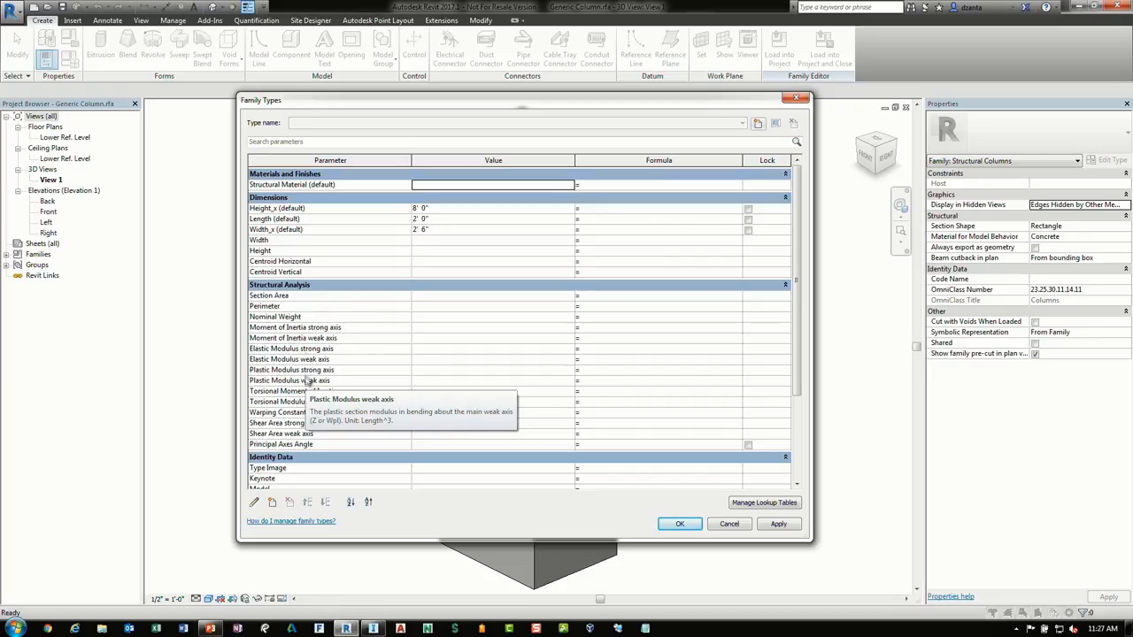
{"action": "left_click", "coordinate": [448, 307]}
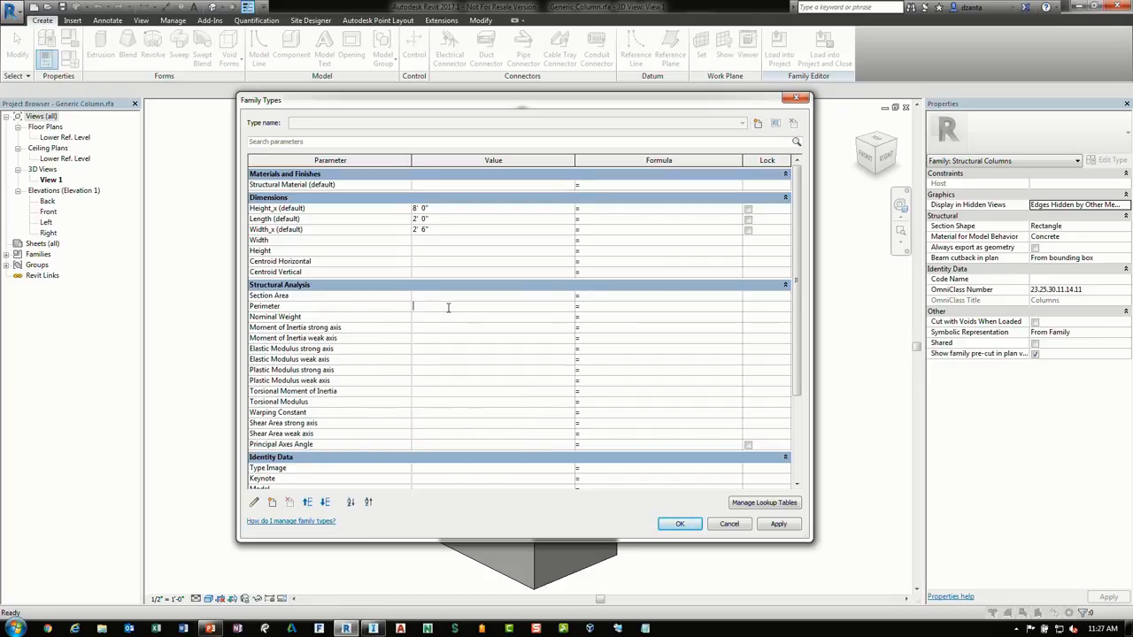
{"action": "left_click", "coordinate": [254, 503]}
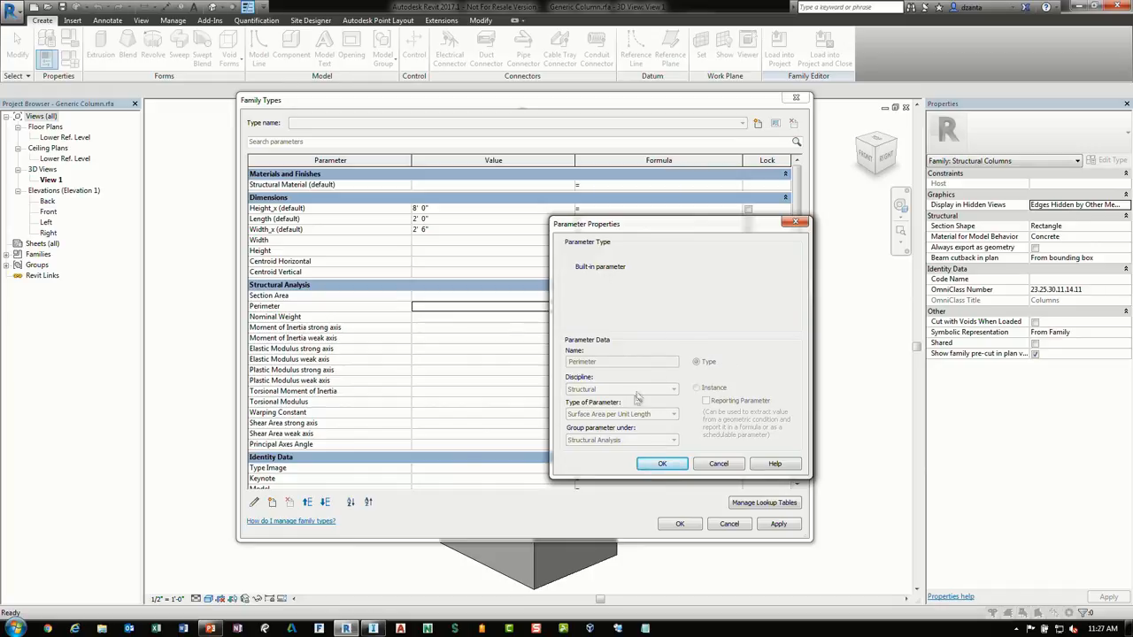
{"action": "left_click", "coordinate": [732, 466]}
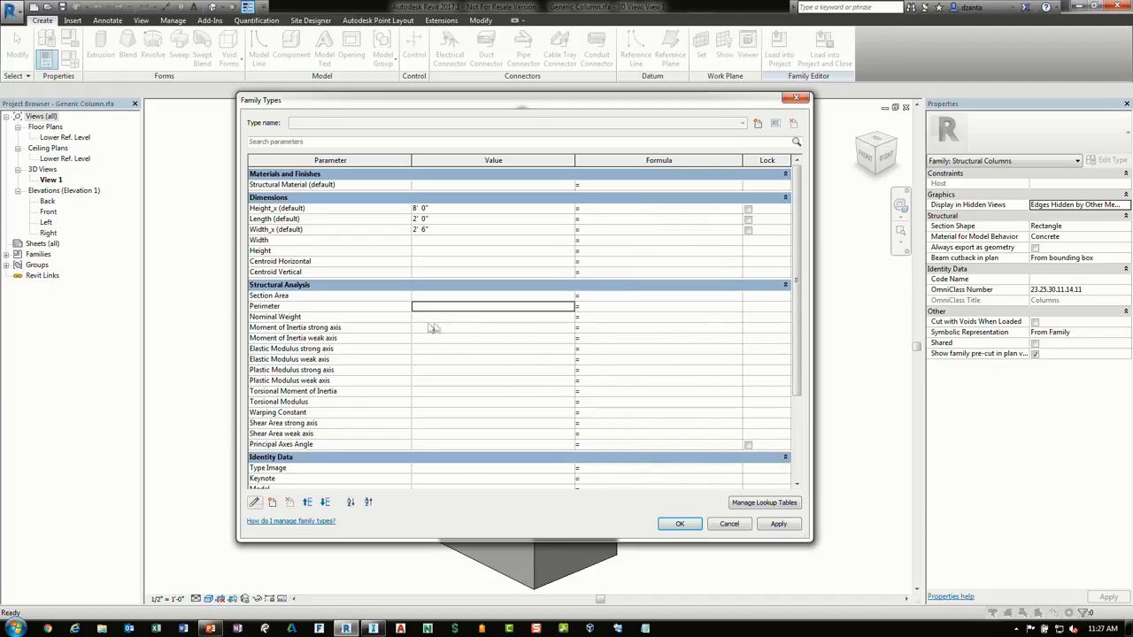
{"action": "mouse_move", "coordinate": [408, 269]}
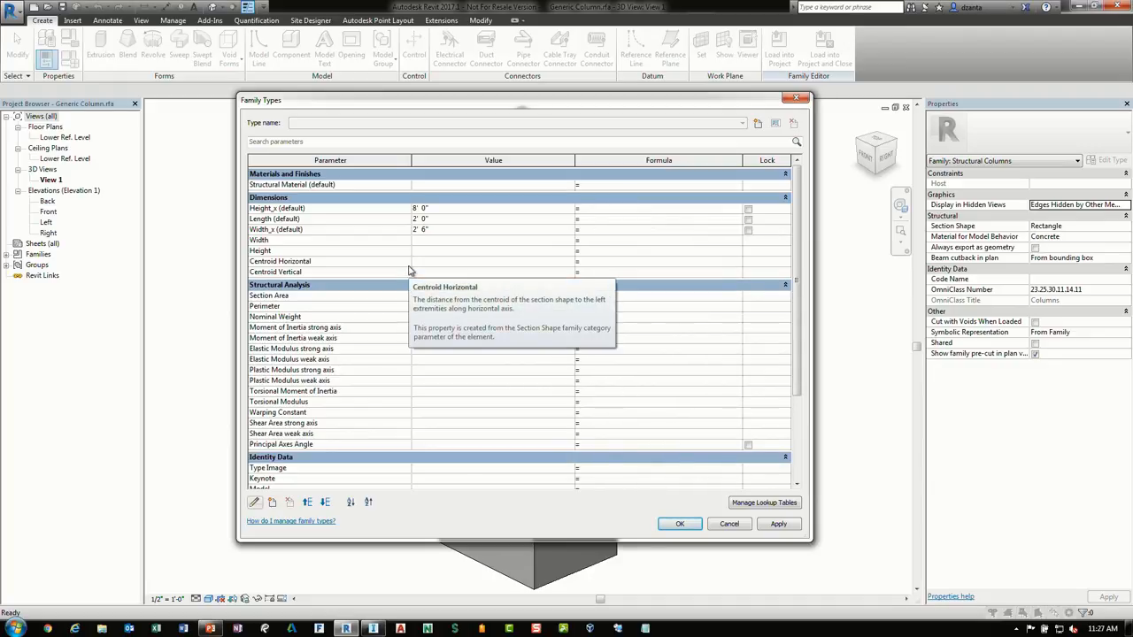
{"action": "left_click", "coordinate": [269, 301]}
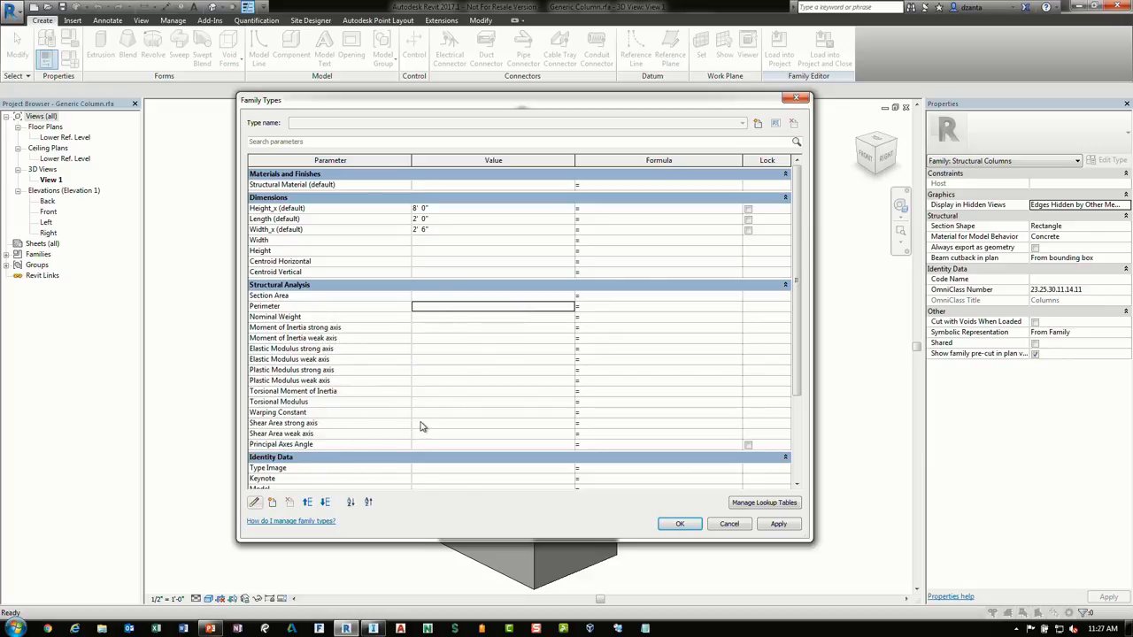
{"action": "left_click", "coordinate": [728, 524]}
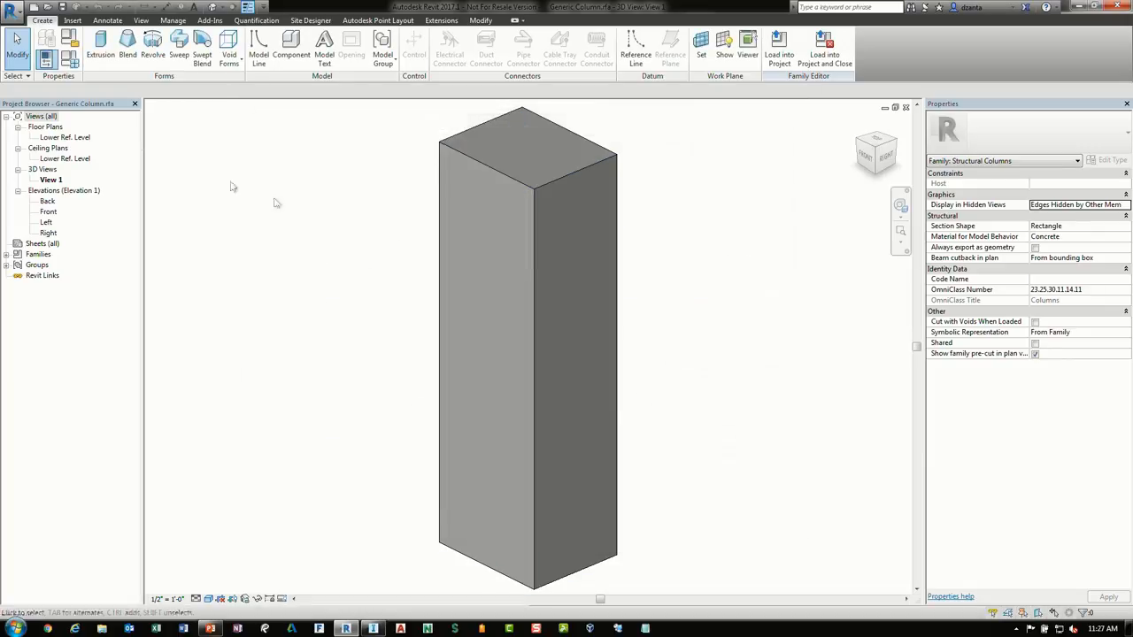
Browse the column's structural section shapes, such as I-shape Welded, in Family Category and Parameters, then cancel
{"action": "left_click", "coordinate": [75, 37]}
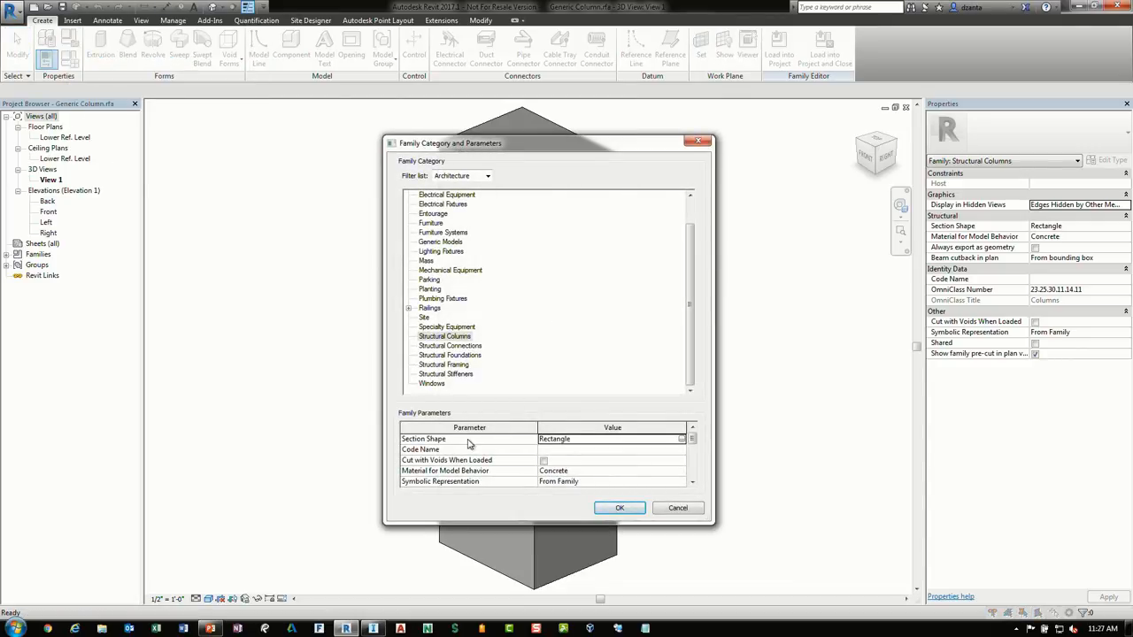
{"action": "left_click", "coordinate": [681, 439]}
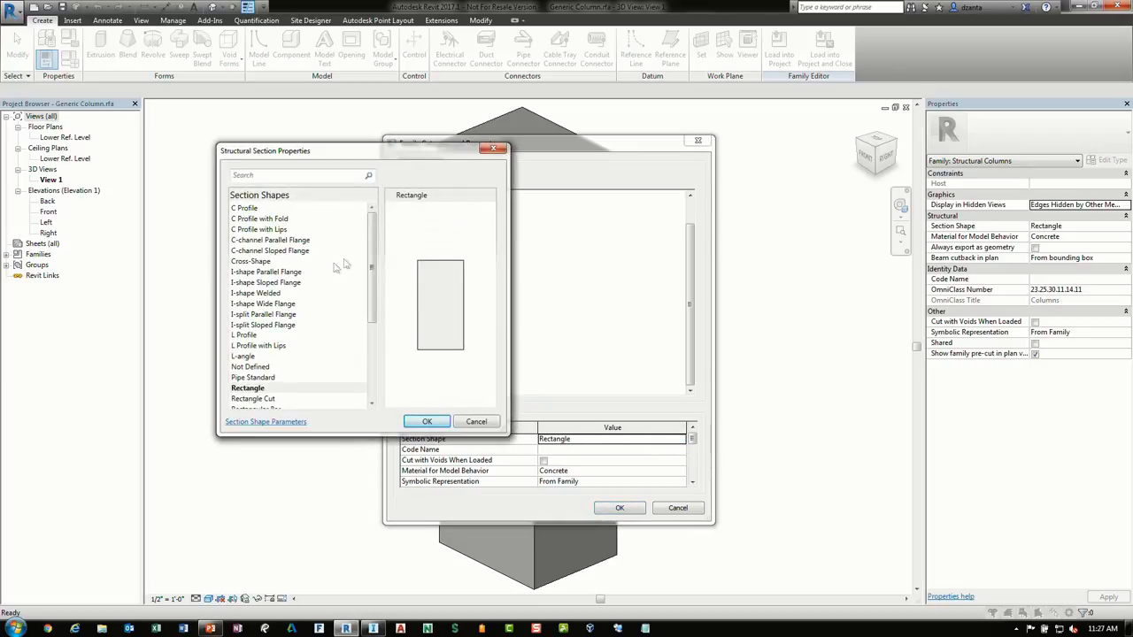
{"action": "left_click", "coordinate": [282, 293]}
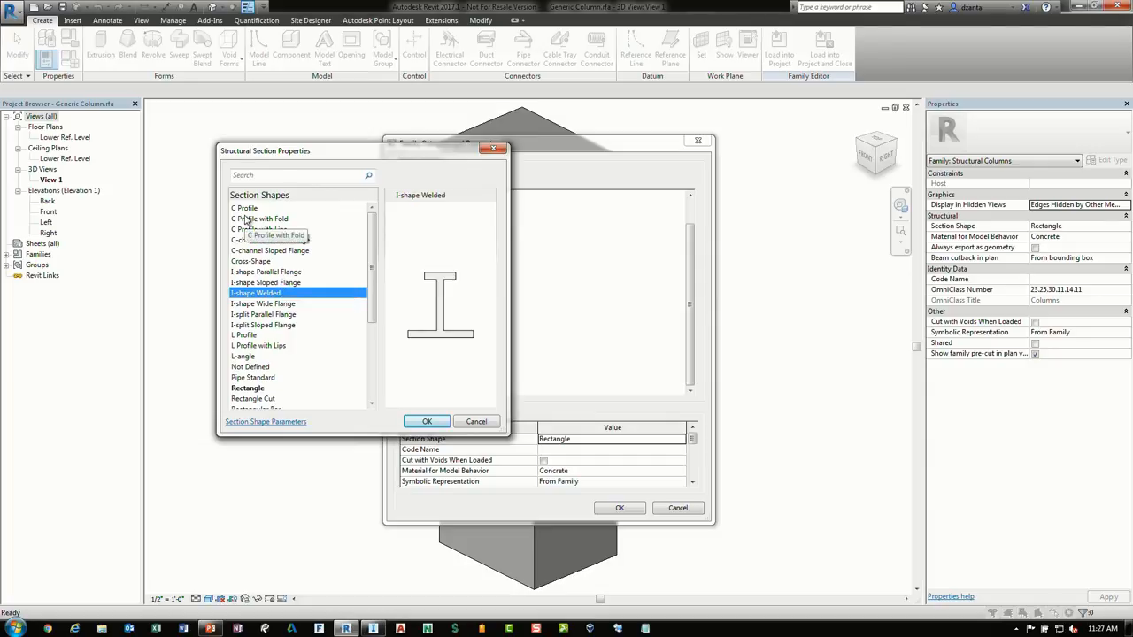
{"action": "left_click", "coordinate": [489, 424]}
{"action": "left_click", "coordinate": [678, 507]}
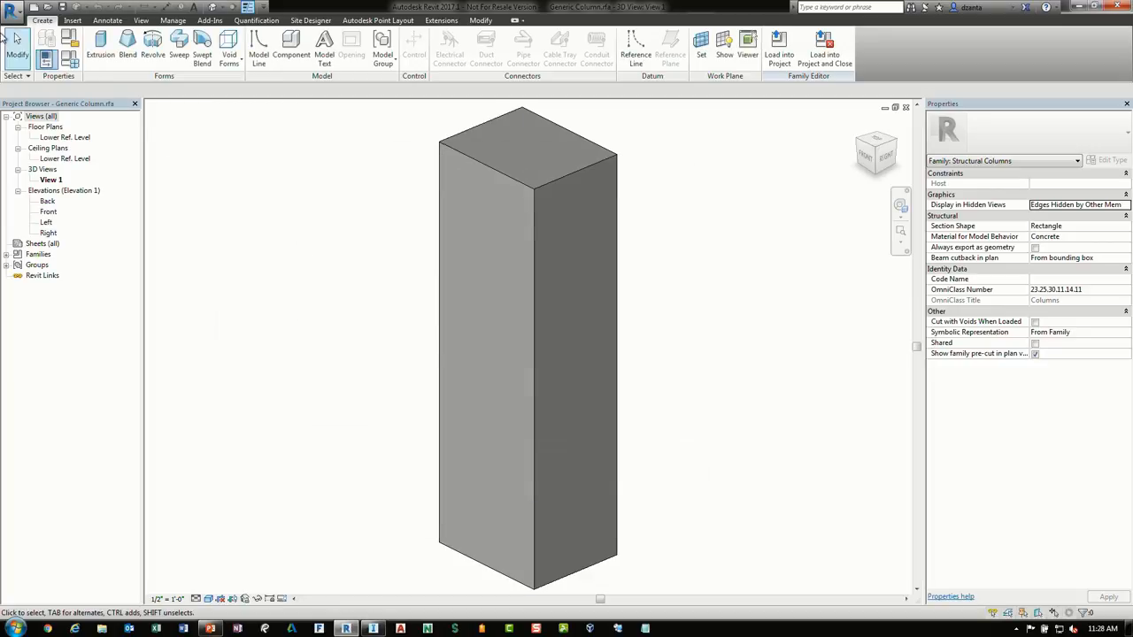
Reopen the column's Family Types, cancel, and close the column family
{"action": "left_click", "coordinate": [81, 70]}
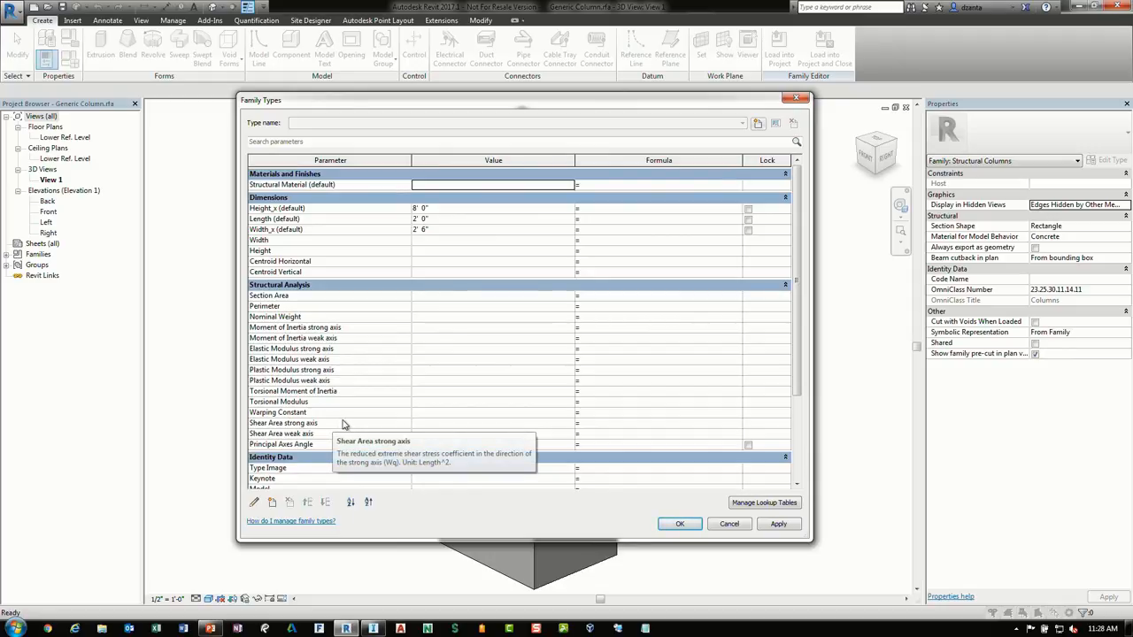
{"action": "left_click", "coordinate": [748, 525]}
{"action": "left_click", "coordinate": [905, 108]}
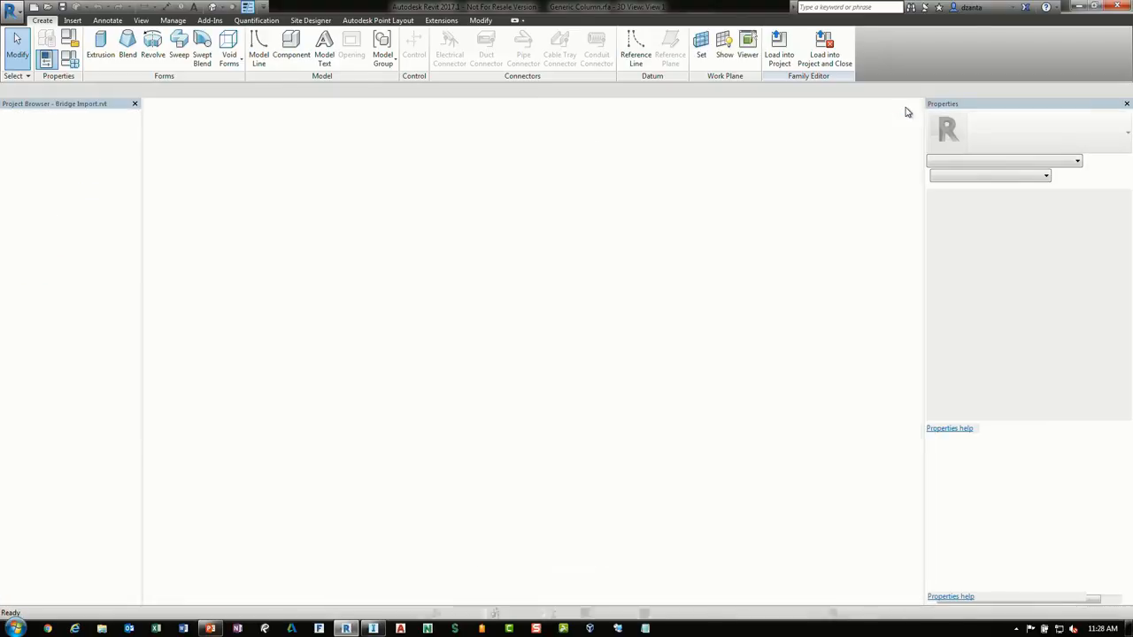
Select the concrete pier cap beam and open its family for editing
{"action": "middle_click_drag", "start_coordinate": [725, 402], "coordinate": [651, 409], "text": "shift"}
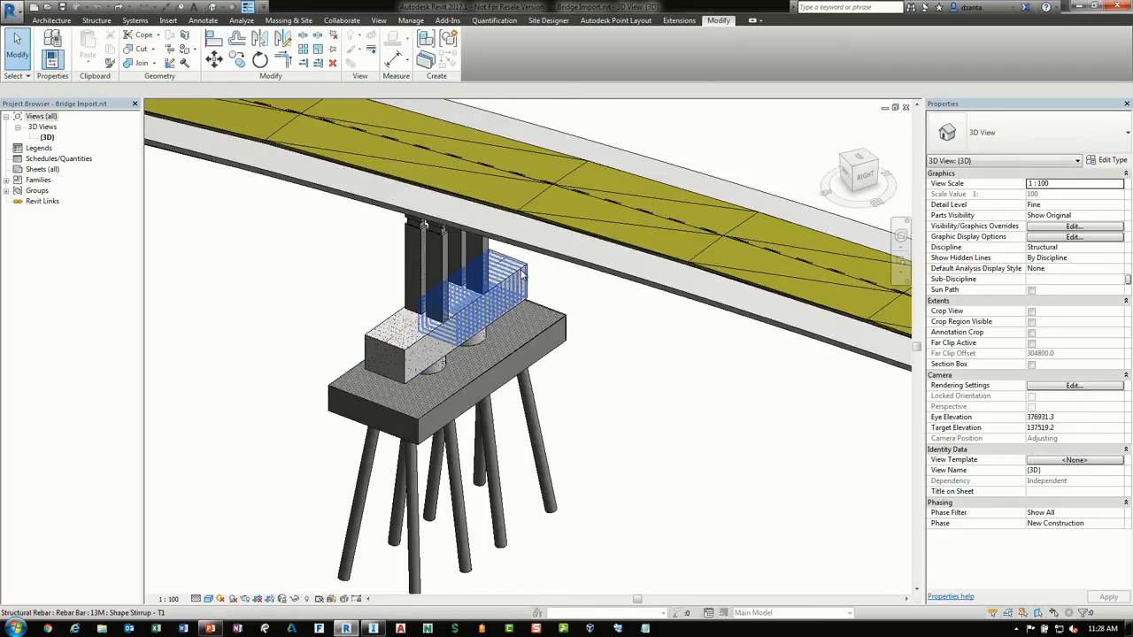
{"action": "left_click", "coordinate": [522, 276]}
{"action": "key", "text": "Escape"}
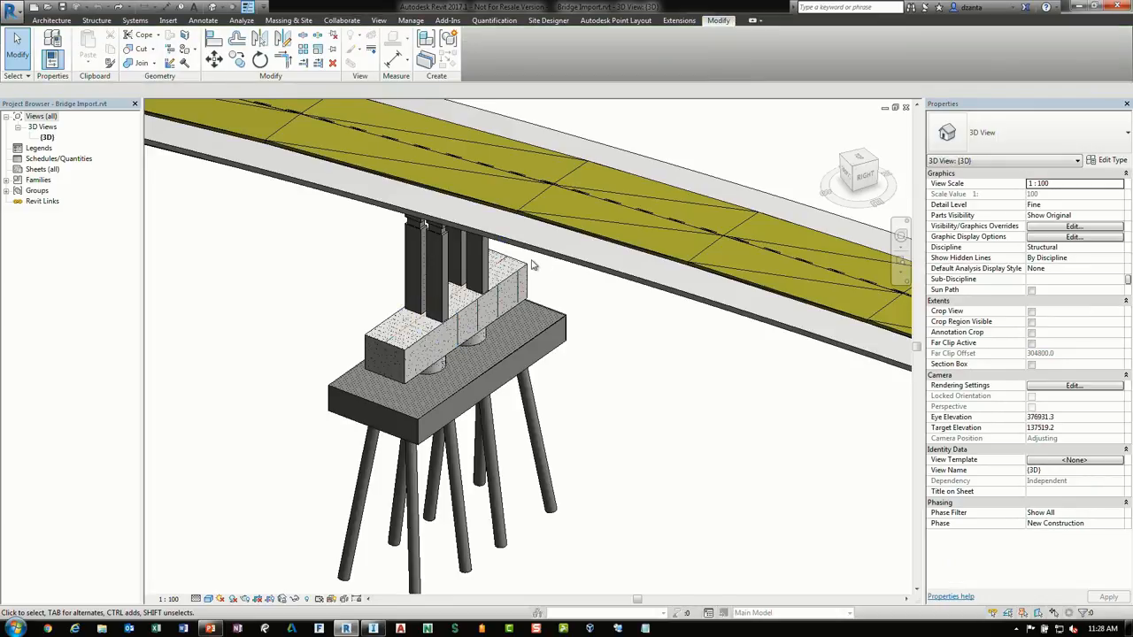
{"action": "left_click", "coordinate": [522, 270]}
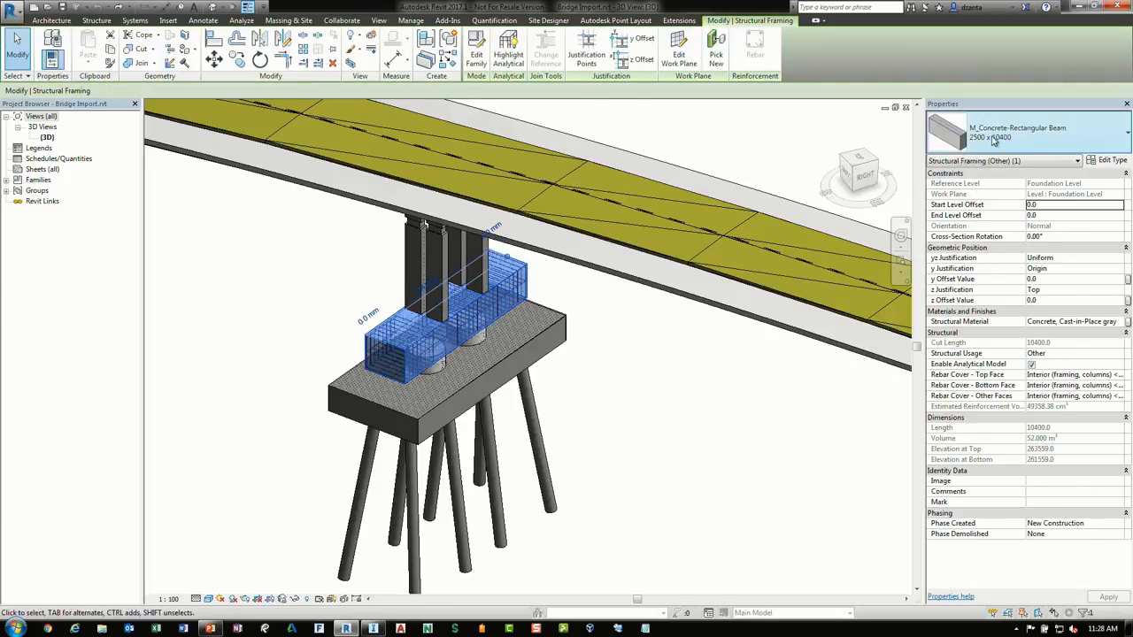
{"action": "left_click", "coordinate": [477, 50]}
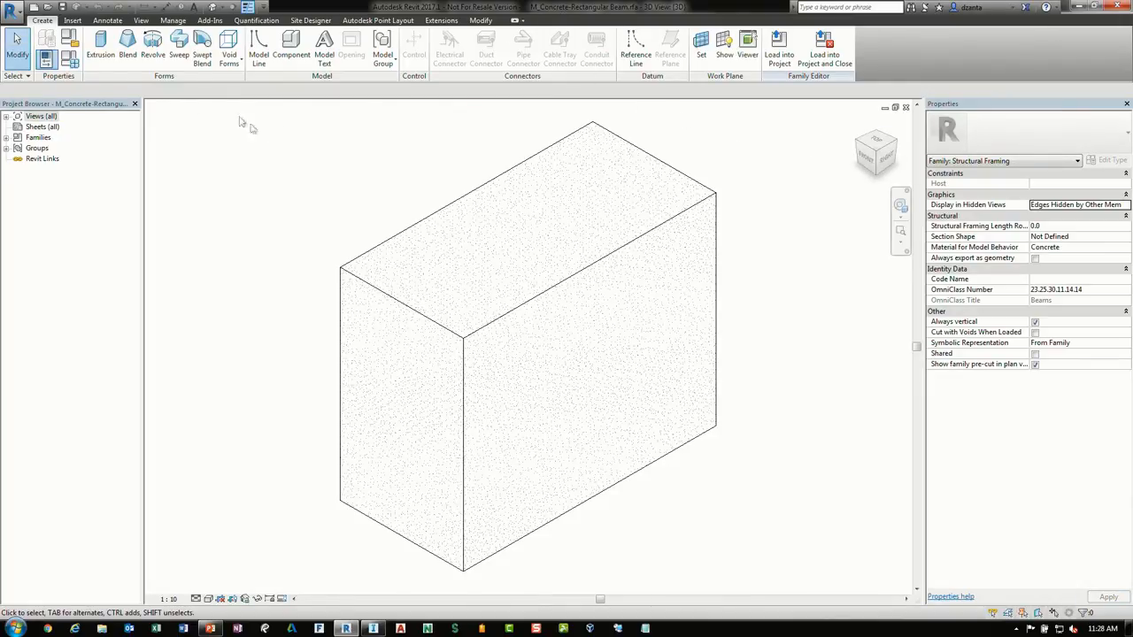
Review the beam's type parameters and structural material, then close the dialogs and the beam family
{"action": "left_click", "coordinate": [71, 59]}
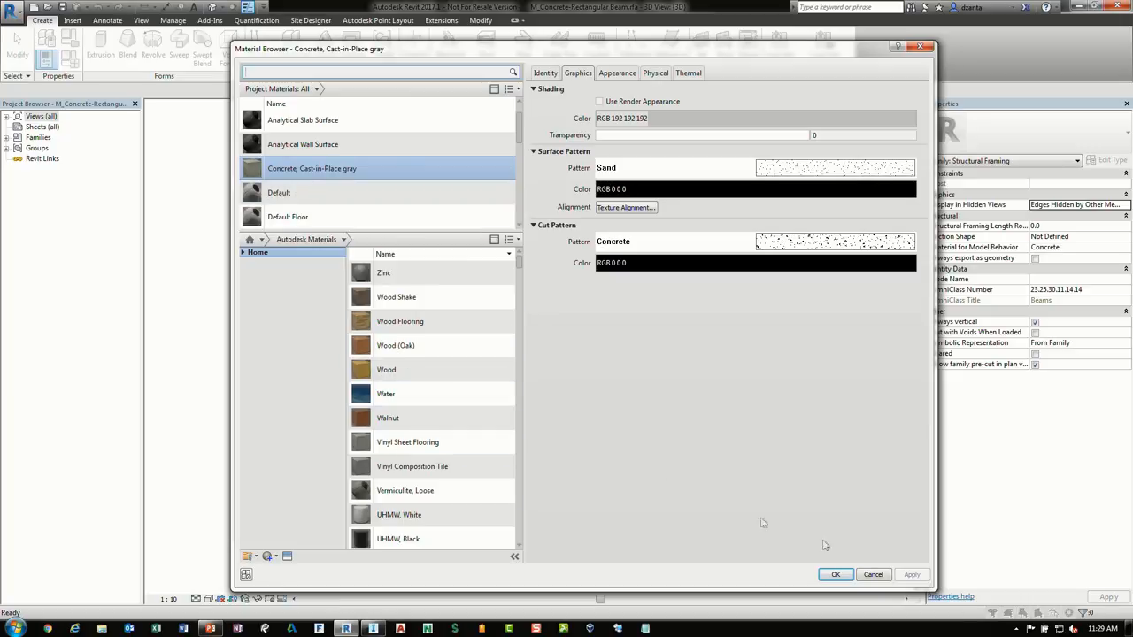
{"action": "left_click", "coordinate": [873, 575]}
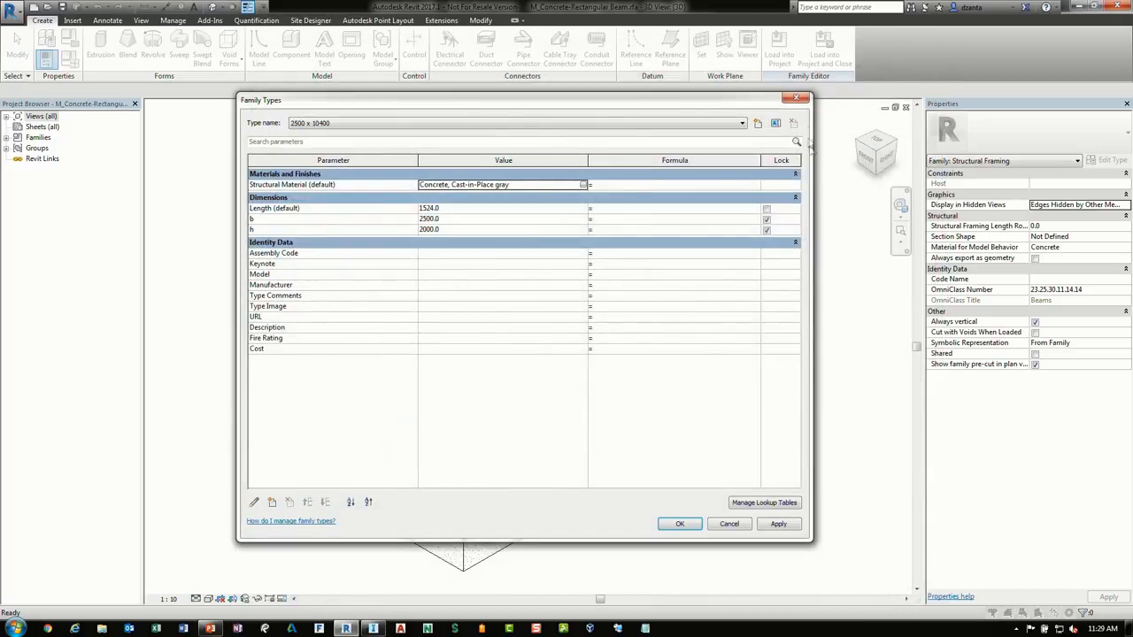
{"action": "left_click", "coordinate": [802, 105]}
{"action": "left_click", "coordinate": [905, 107]}
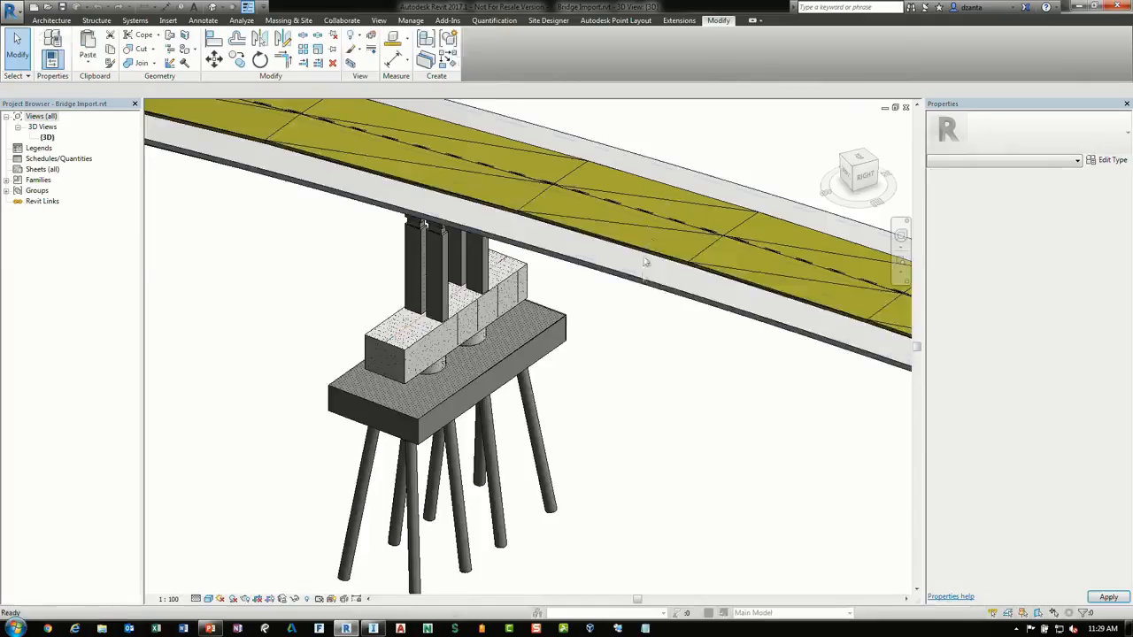
Switch to the open PIERS25_5.rfa family window to view it, then close it
{"action": "scroll", "coordinate": [622, 378], "scroll_direction": "down", "scroll_amount": 1}
{"action": "middle_click_drag", "start_coordinate": [710, 441], "coordinate": [407, 339]}
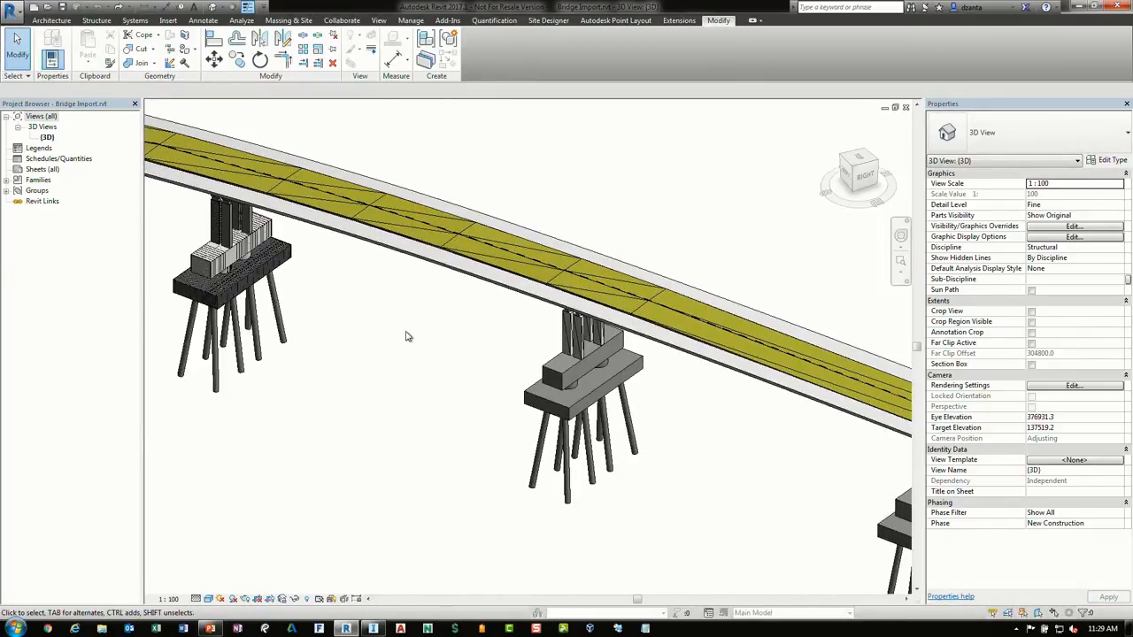
{"action": "left_click", "coordinate": [378, 20]}
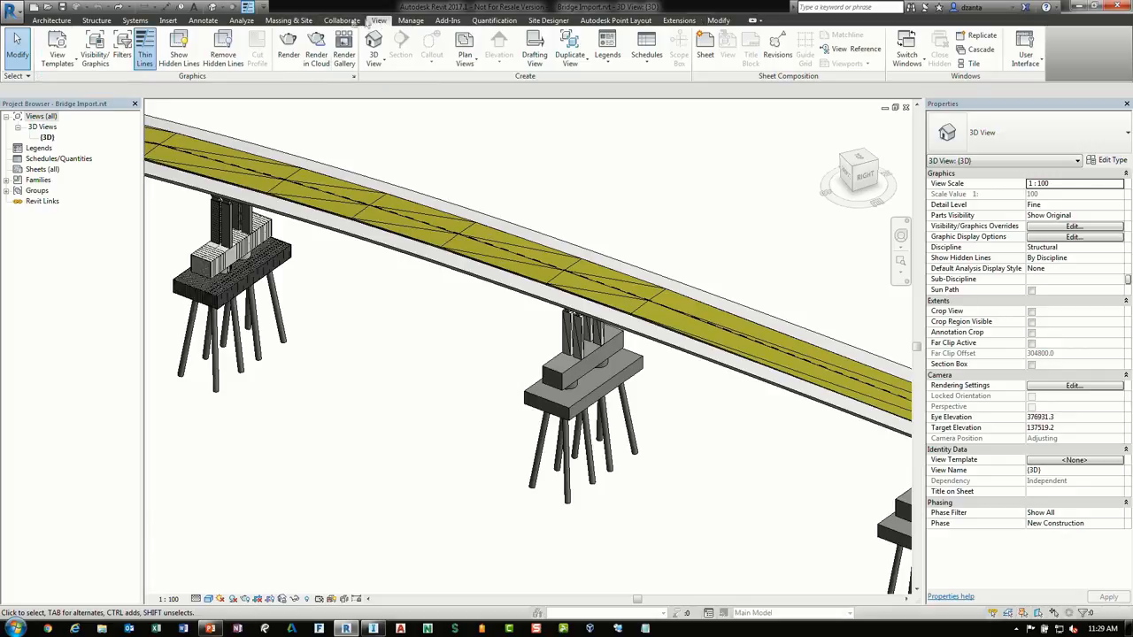
{"action": "left_click", "coordinate": [915, 73]}
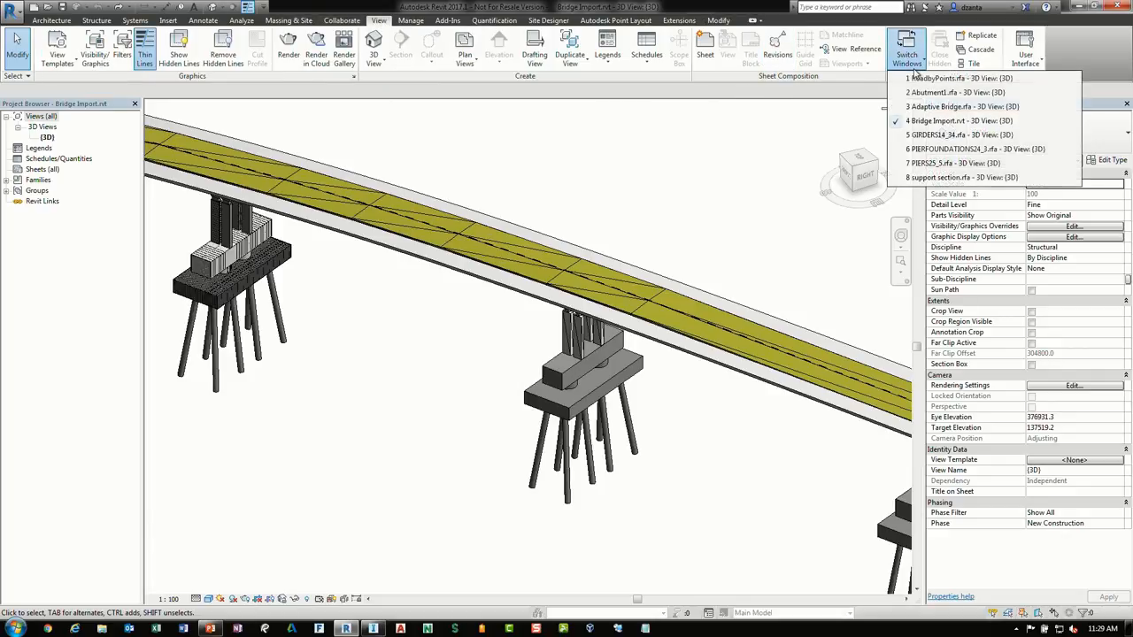
{"action": "left_click", "coordinate": [934, 163]}
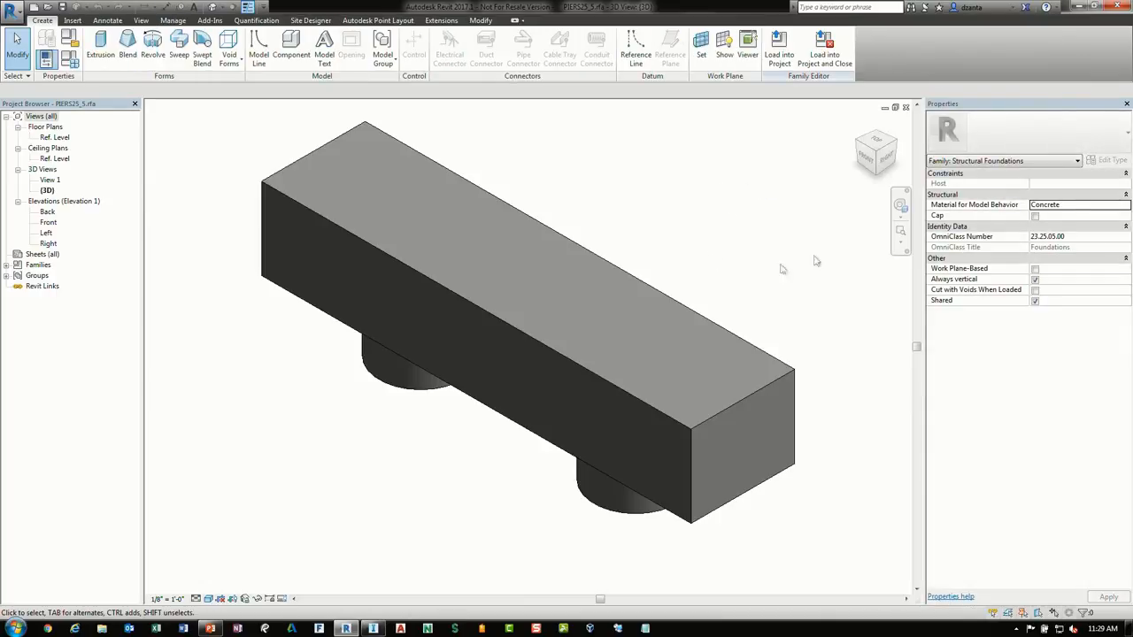
{"action": "left_click", "coordinate": [906, 107]}
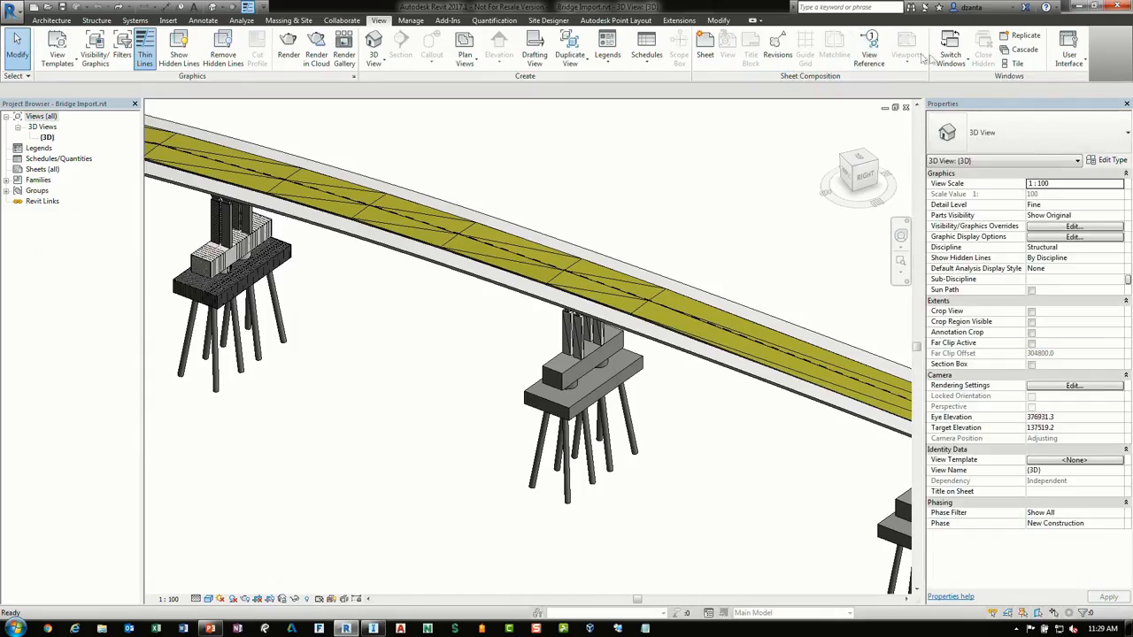
Switch to the support section.rfa family and inspect its girder extrusion and void extrusion
{"action": "left_click", "coordinate": [959, 58]}
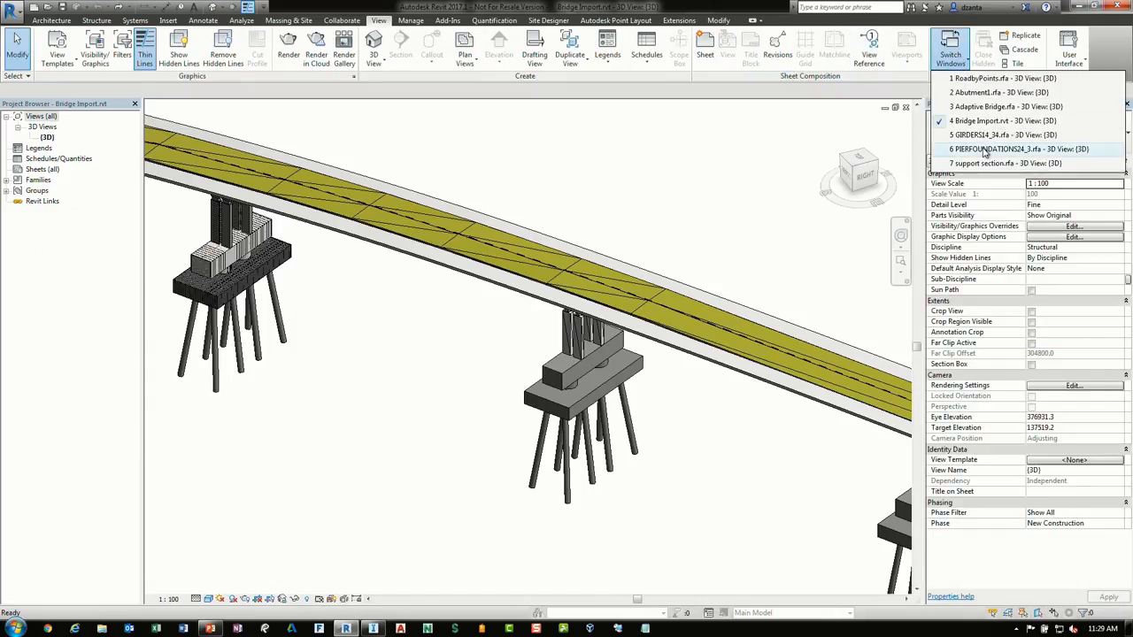
{"action": "left_click", "coordinate": [979, 165]}
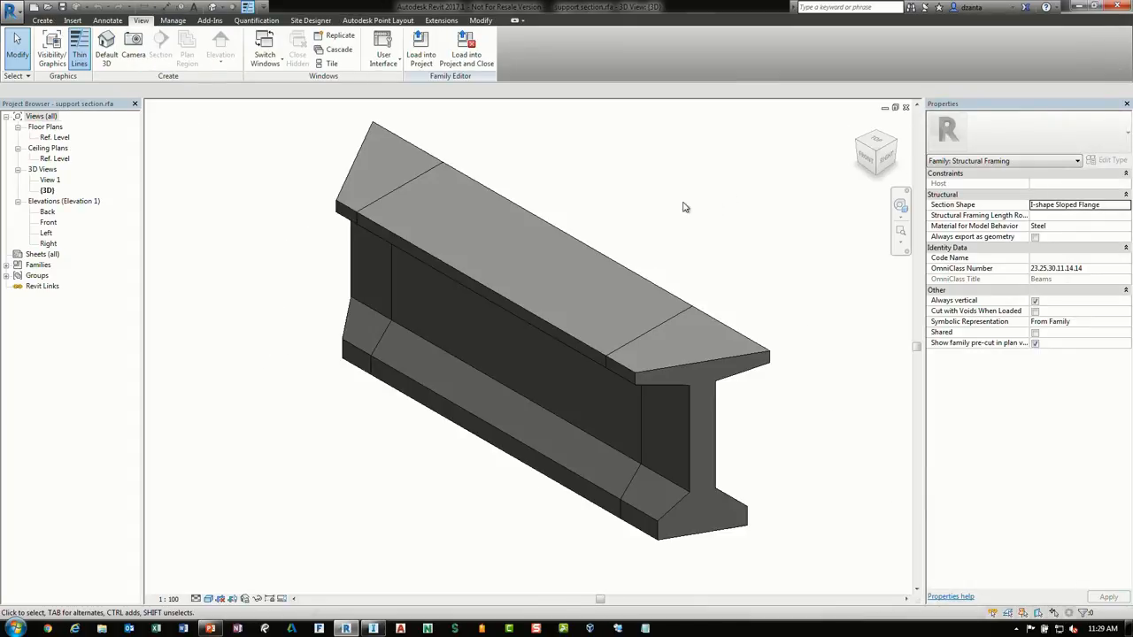
{"action": "left_click", "coordinate": [733, 363]}
{"action": "scroll", "coordinate": [546, 347], "scroll_direction": "up", "scroll_amount": 4}
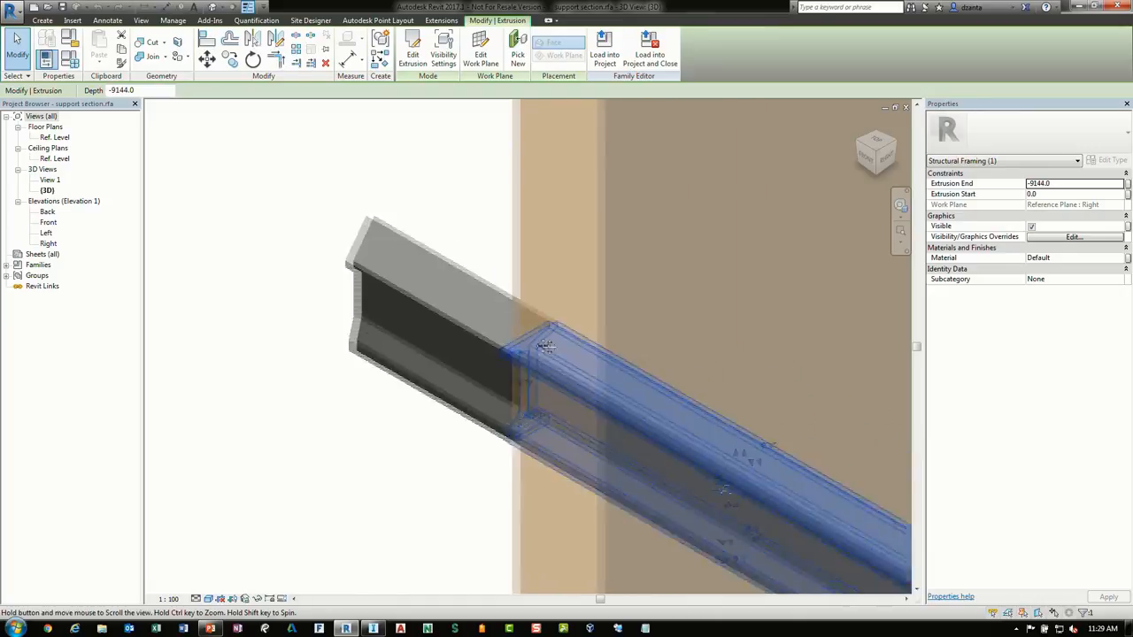
{"action": "scroll", "coordinate": [546, 347], "scroll_direction": "down", "scroll_amount": 4}
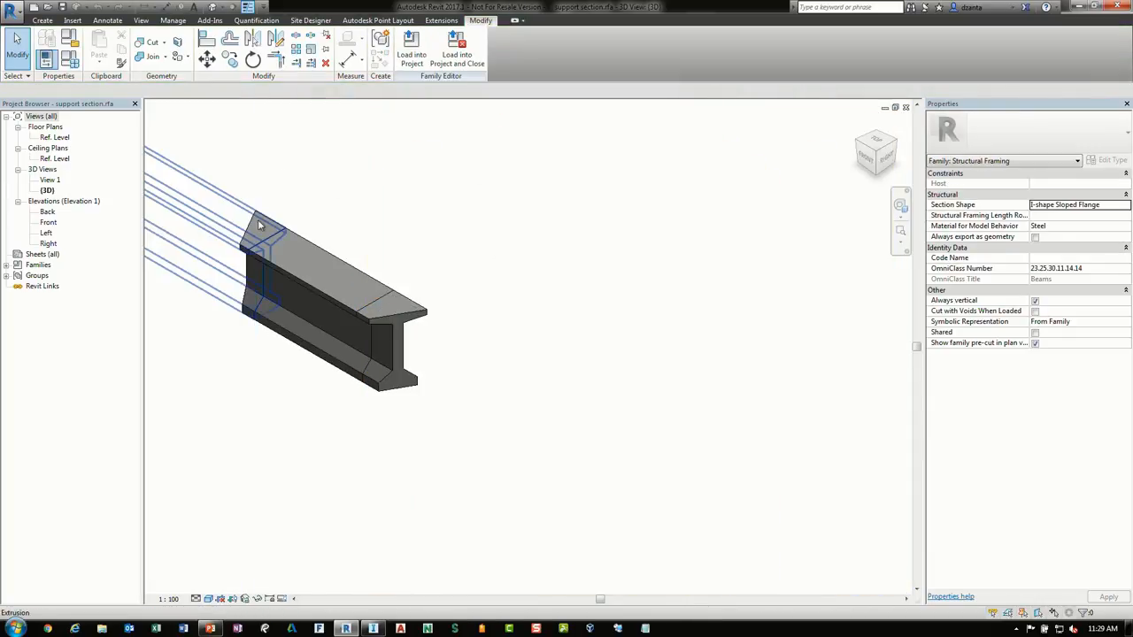
{"action": "left_click", "coordinate": [261, 226]}
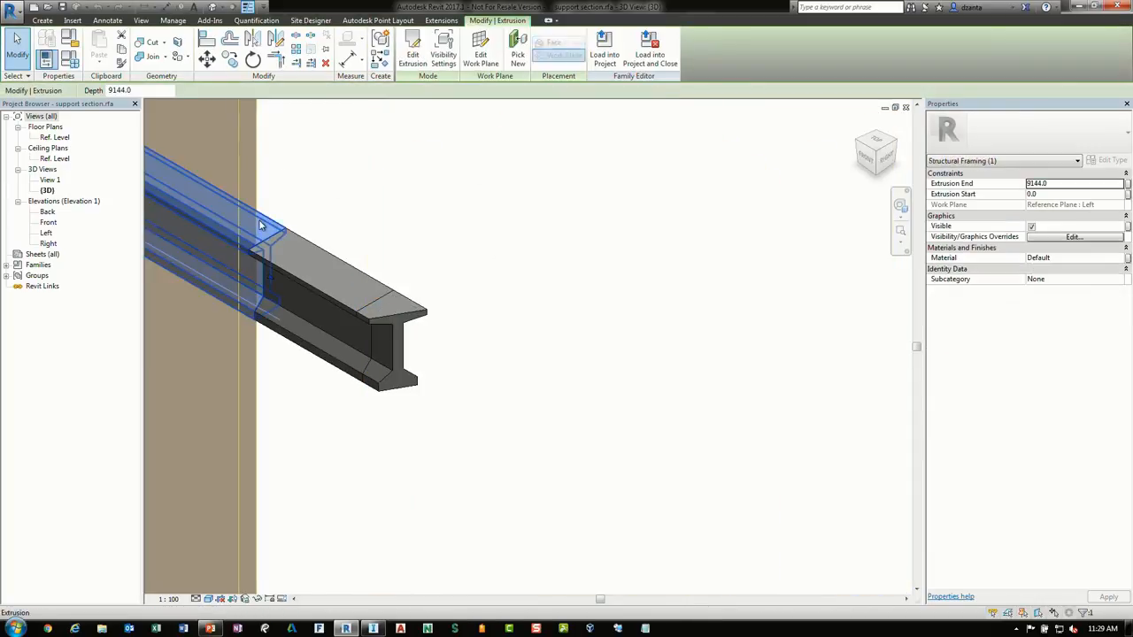
{"action": "left_click_drag", "start_coordinate": [260, 226], "coordinate": [487, 240]}
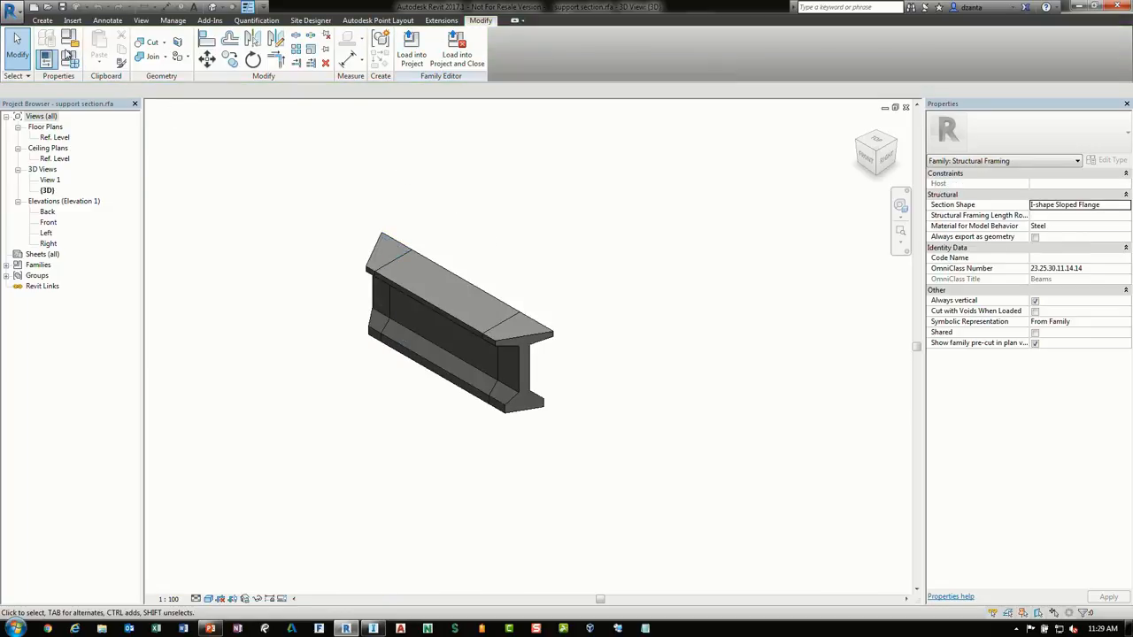
Review the support section family's category and its I-shape Sloped Flange section shape settings
{"action": "left_click", "coordinate": [69, 40]}
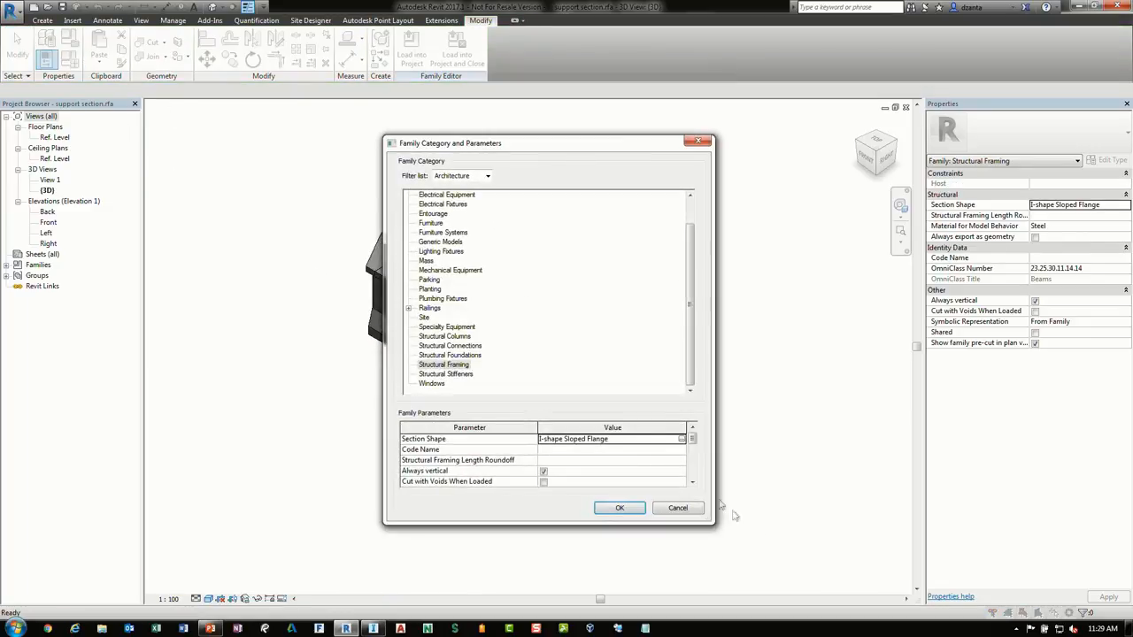
{"action": "left_click", "coordinate": [682, 441]}
{"action": "left_click", "coordinate": [478, 424]}
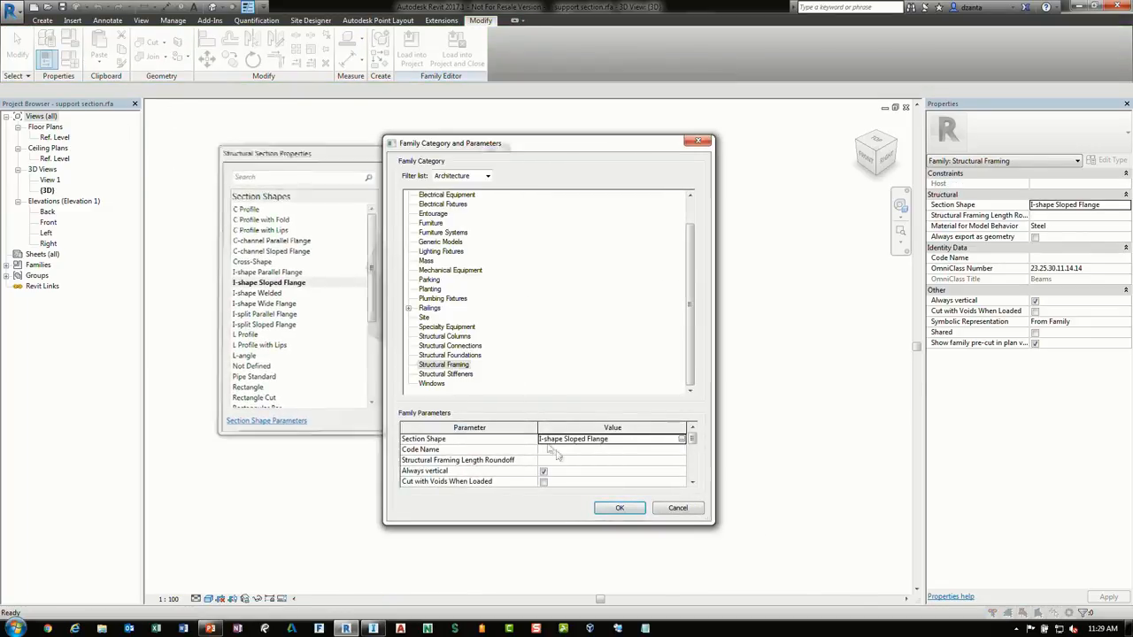
{"action": "left_click", "coordinate": [620, 508]}
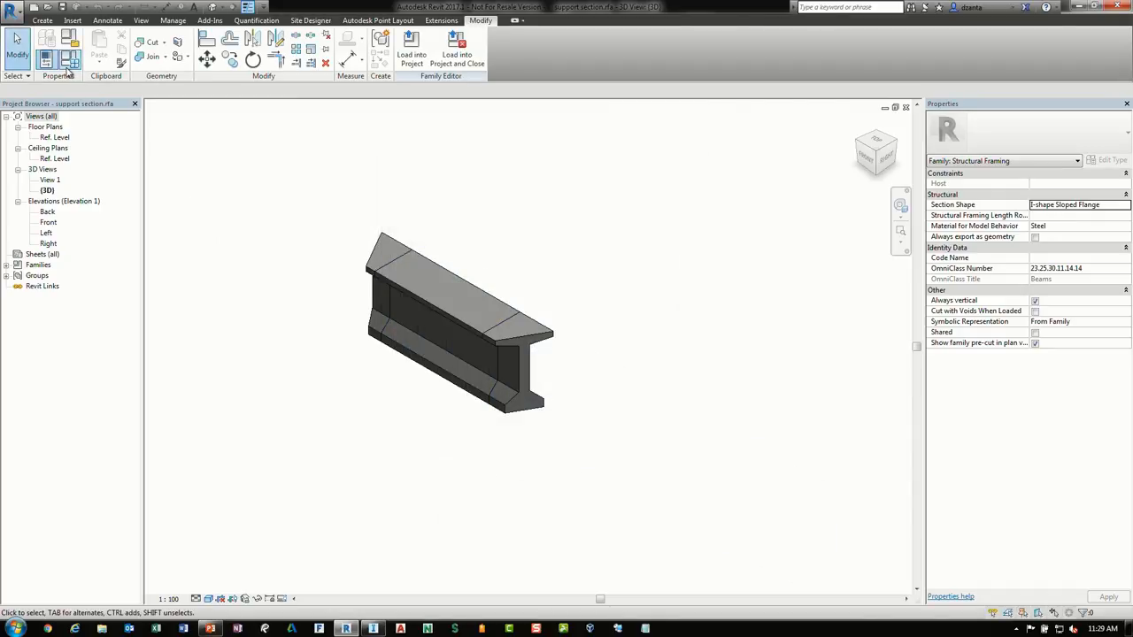
Review the girder family's type parameters and the properties of the len2 parameter, then close the dialogs
{"action": "left_click", "coordinate": [70, 57]}
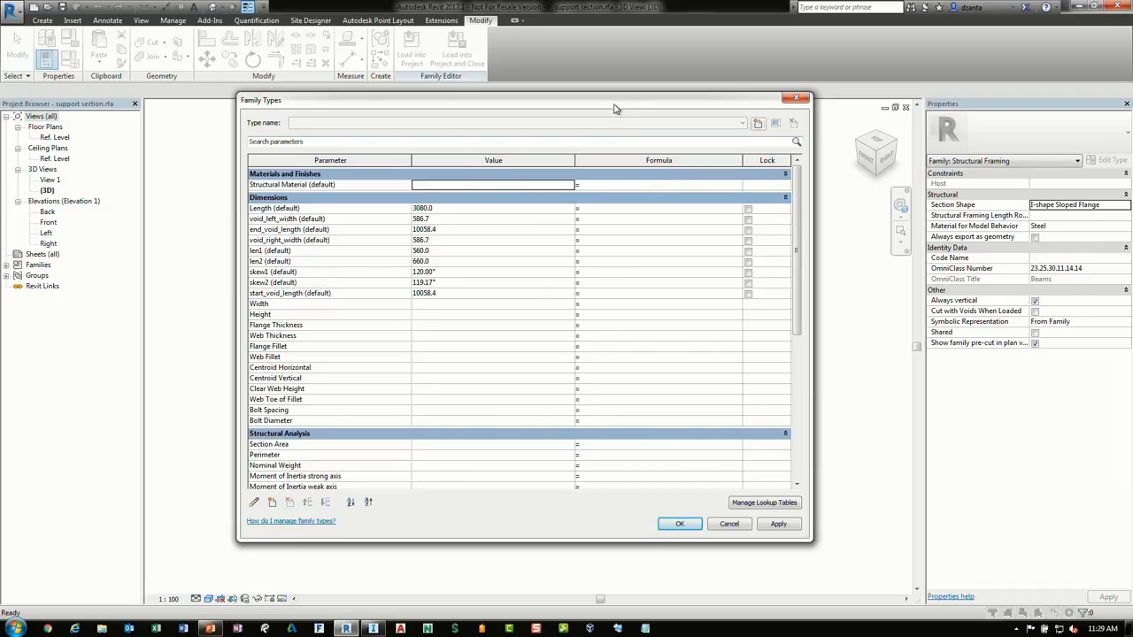
{"action": "left_click_drag", "start_coordinate": [618, 106], "coordinate": [523, 132]}
{"action": "left_click", "coordinate": [341, 272]}
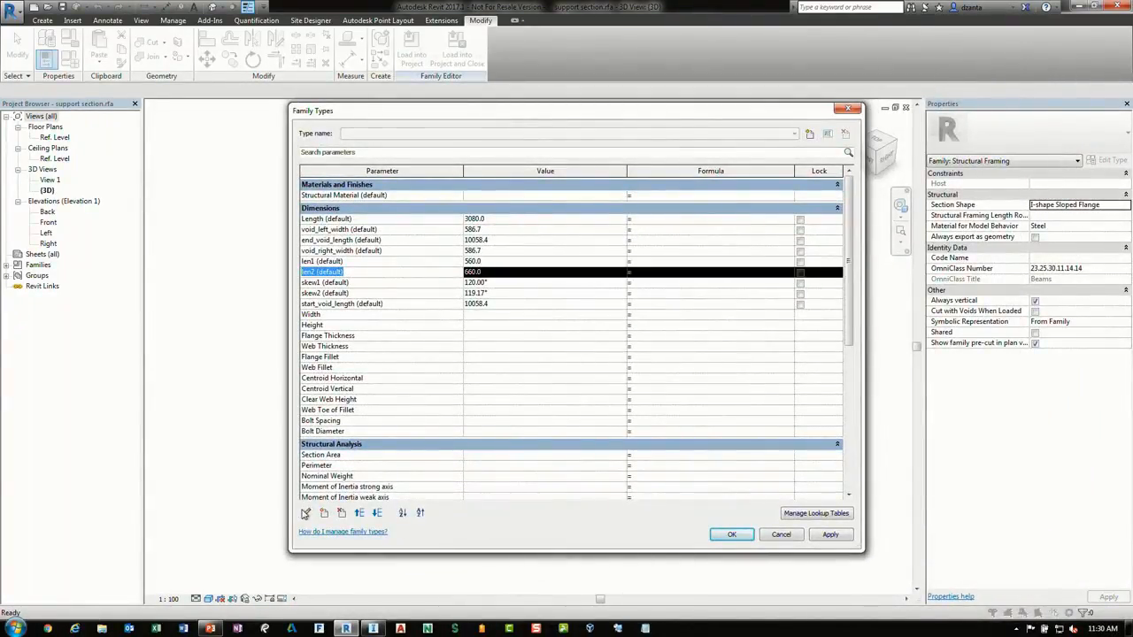
{"action": "left_click", "coordinate": [306, 513]}
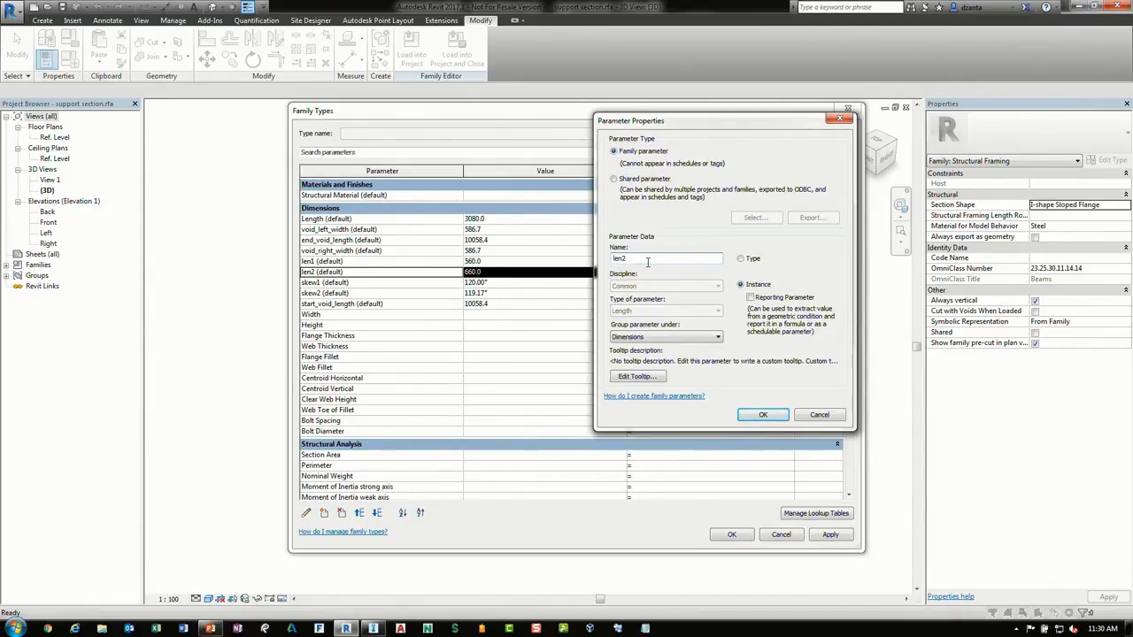
{"action": "left_click", "coordinate": [819, 416]}
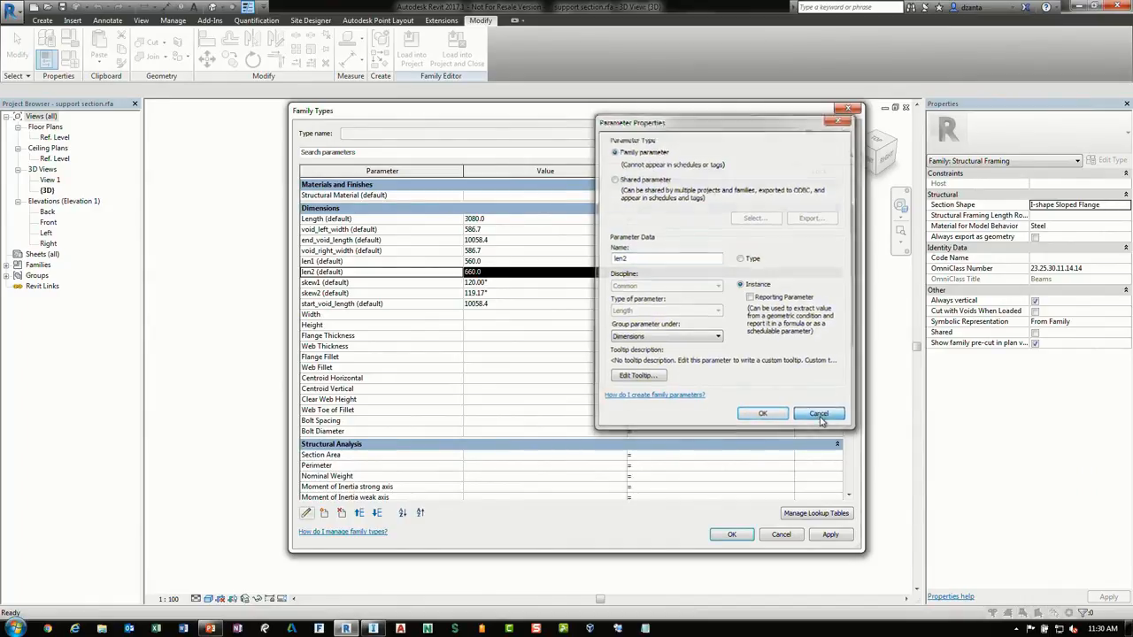
{"action": "left_click", "coordinate": [779, 535]}
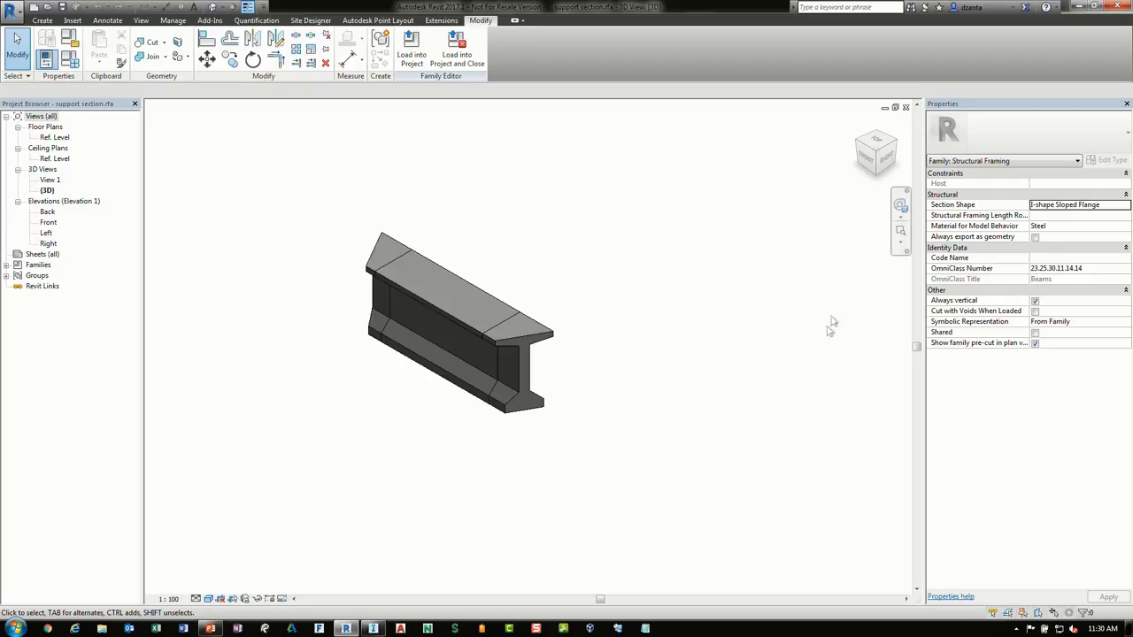
Close the support section family and switch to the RoadbyPoints.rfa family window
{"action": "left_click", "coordinate": [907, 107]}
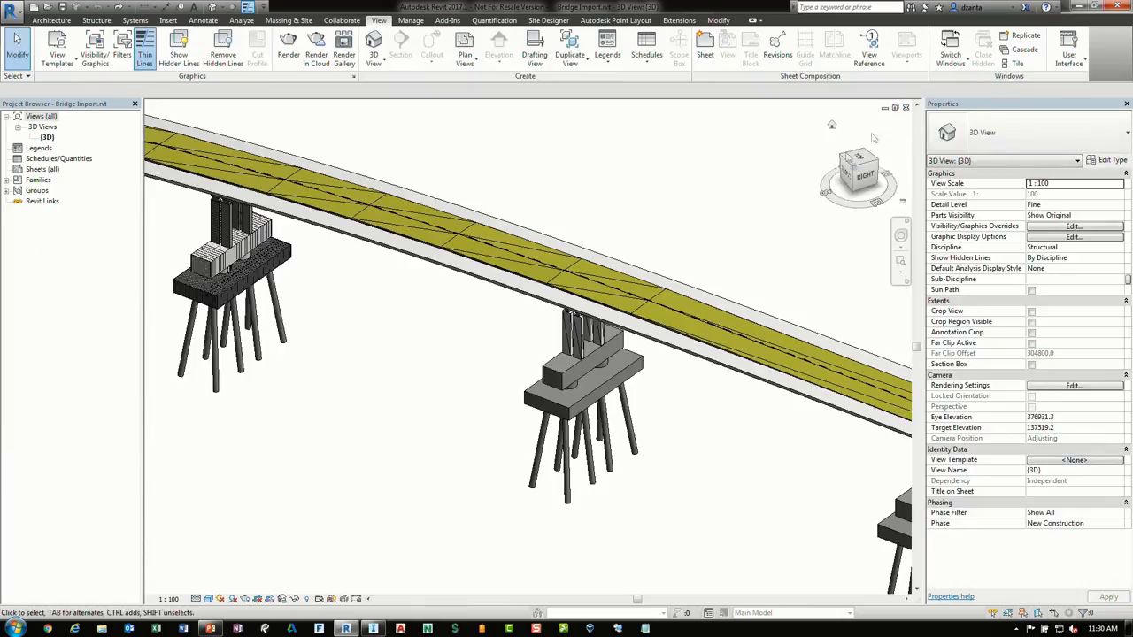
{"action": "left_click", "coordinate": [959, 66]}
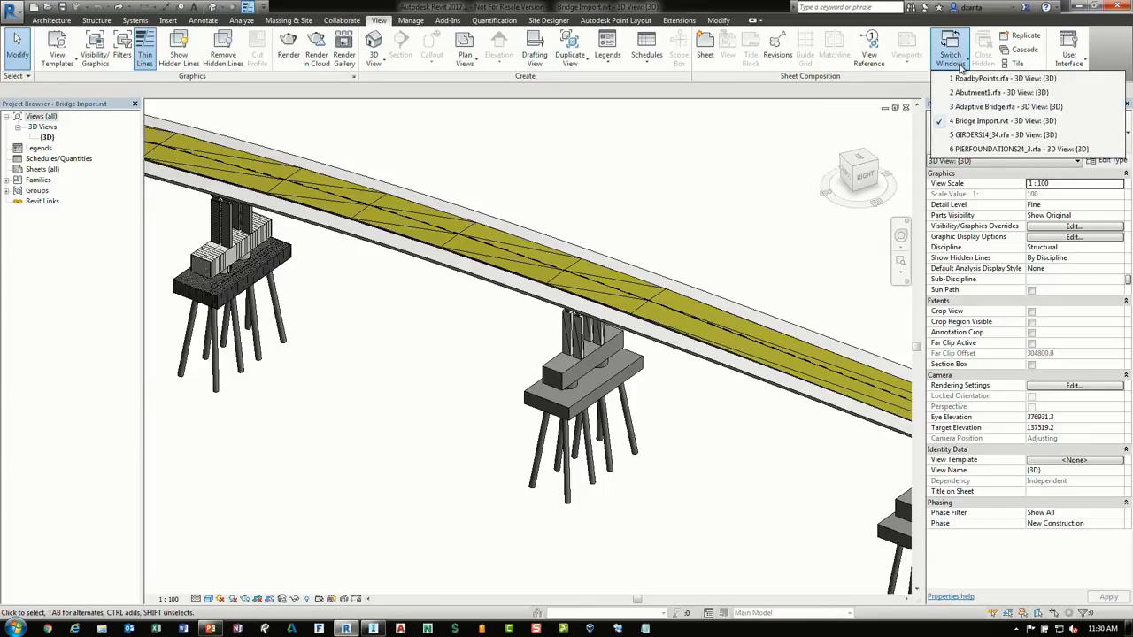
{"action": "left_click", "coordinate": [981, 94]}
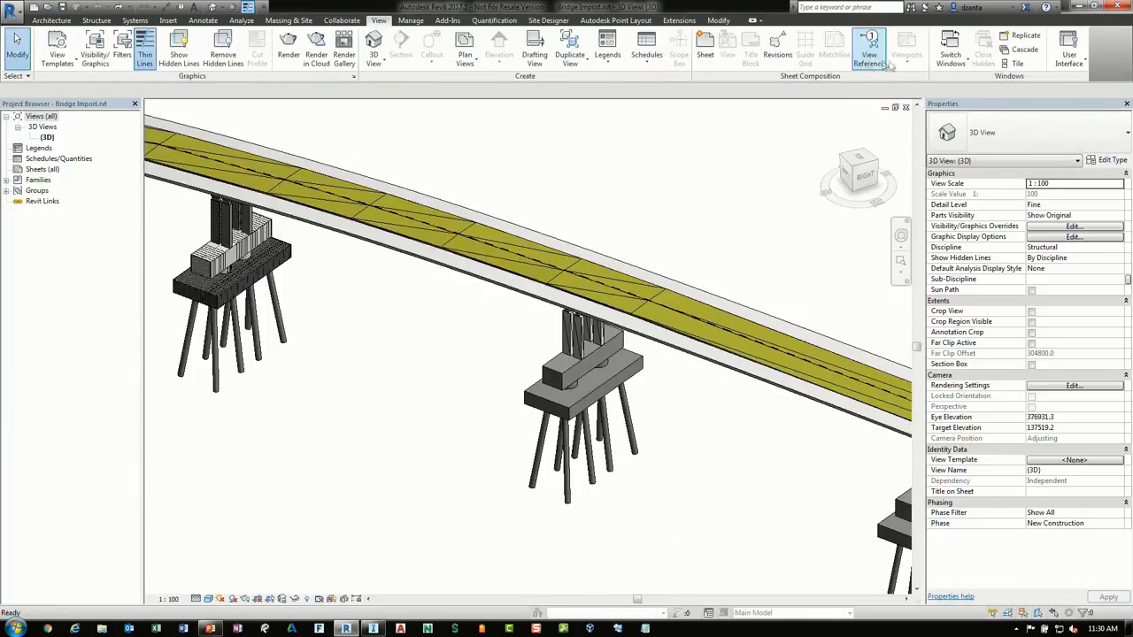
{"action": "left_click", "coordinate": [951, 53]}
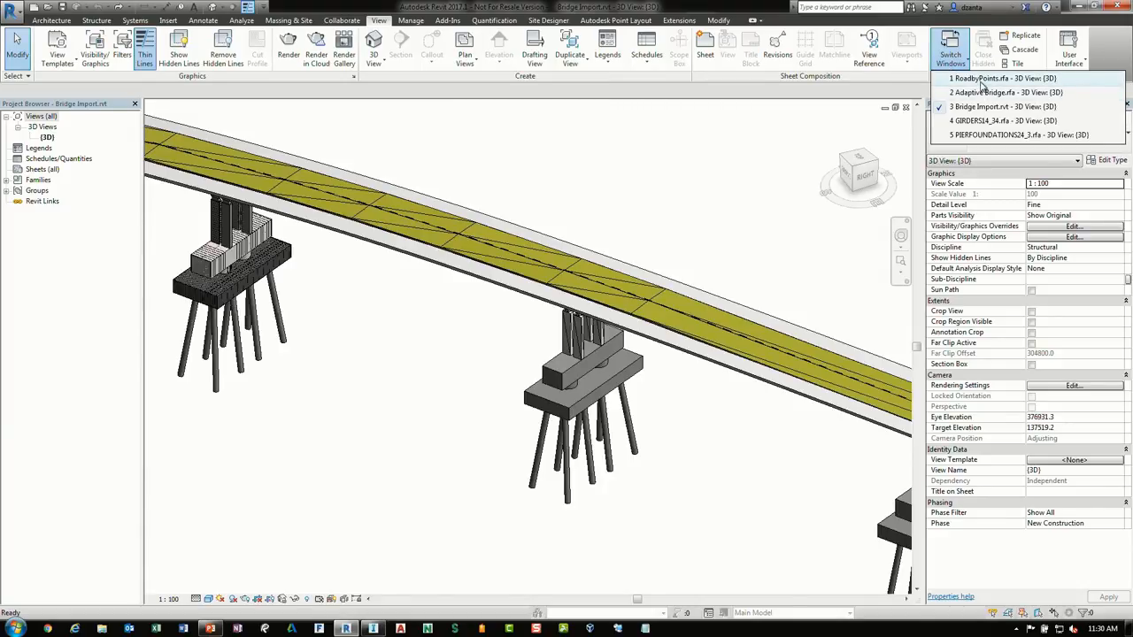
{"action": "left_click", "coordinate": [981, 81]}
Divide the road's reference line path into 25 nodes
{"action": "middle_click_drag", "start_coordinate": [730, 346], "coordinate": [546, 305]}
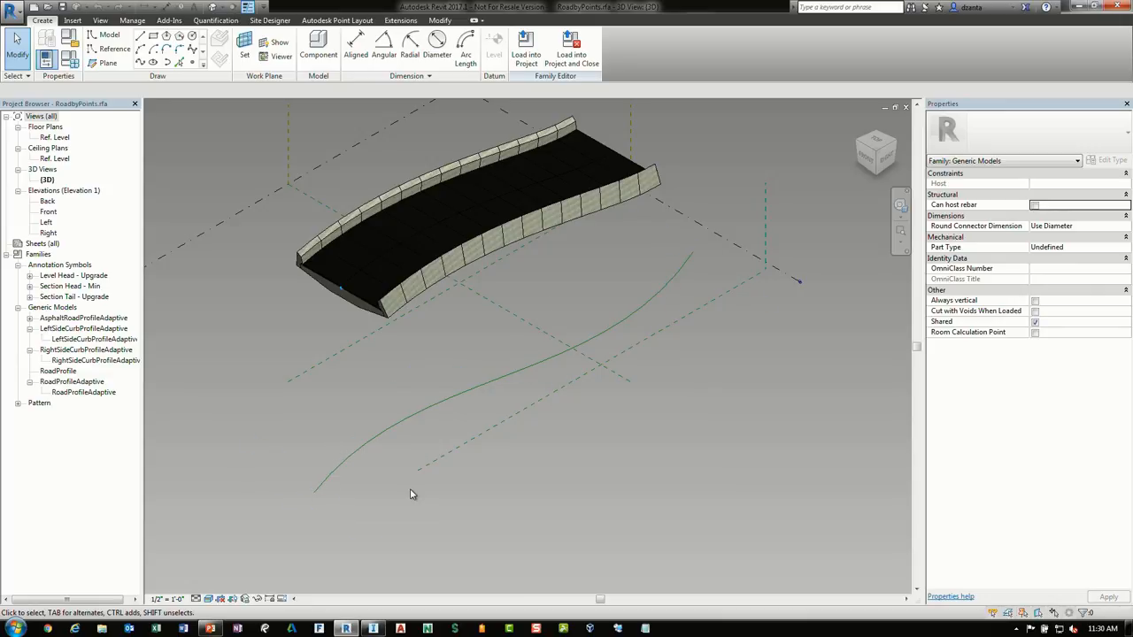
{"action": "middle_click_drag", "start_coordinate": [561, 518], "coordinate": [457, 398]}
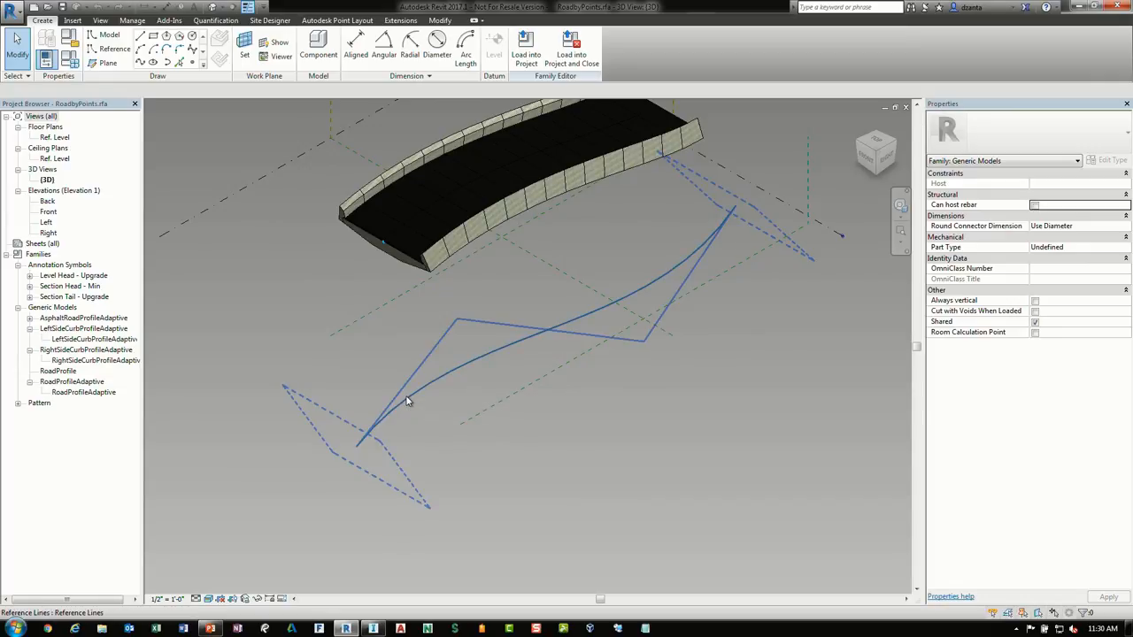
{"action": "left_click", "coordinate": [407, 401]}
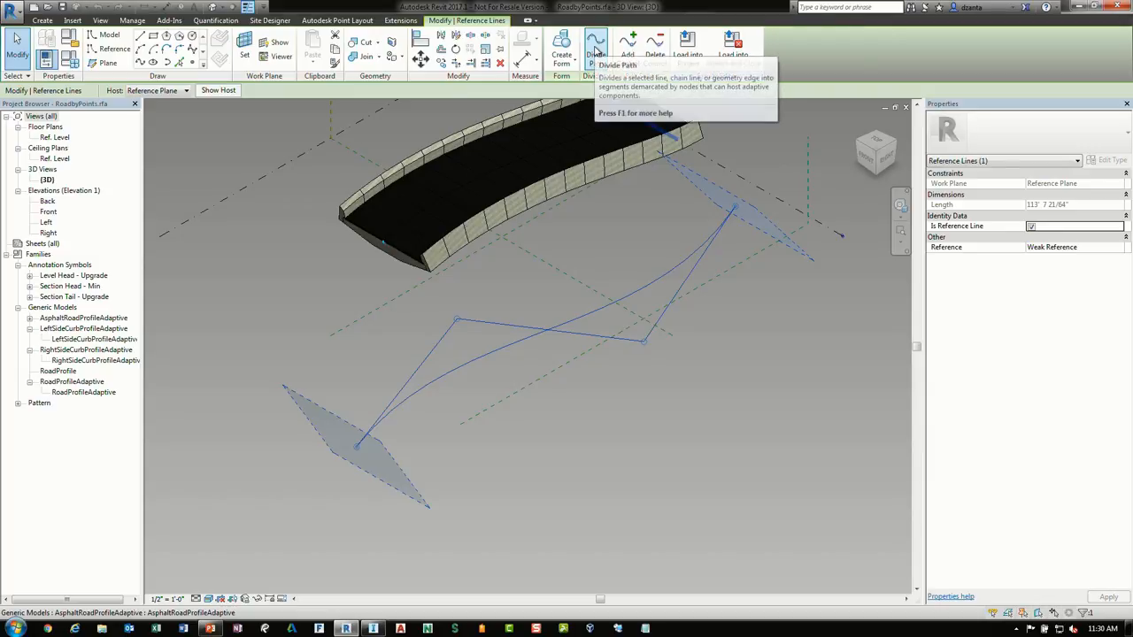
{"action": "left_click", "coordinate": [596, 53]}
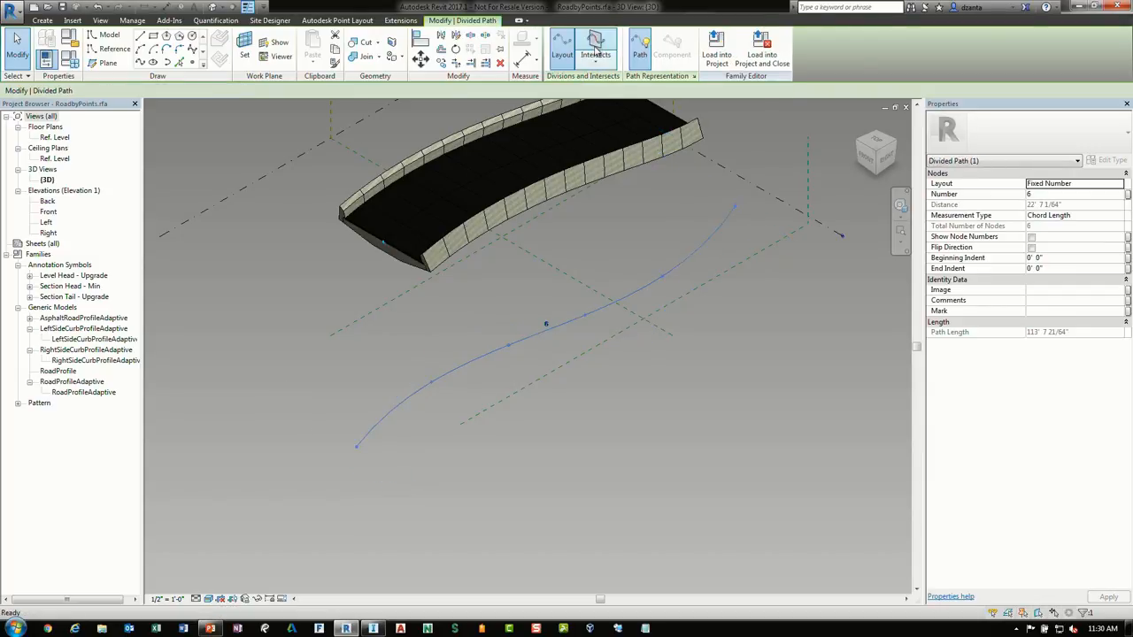
{"action": "left_click", "coordinate": [541, 325]}
{"action": "type", "text": "25"}
{"action": "key", "text": "Return"}
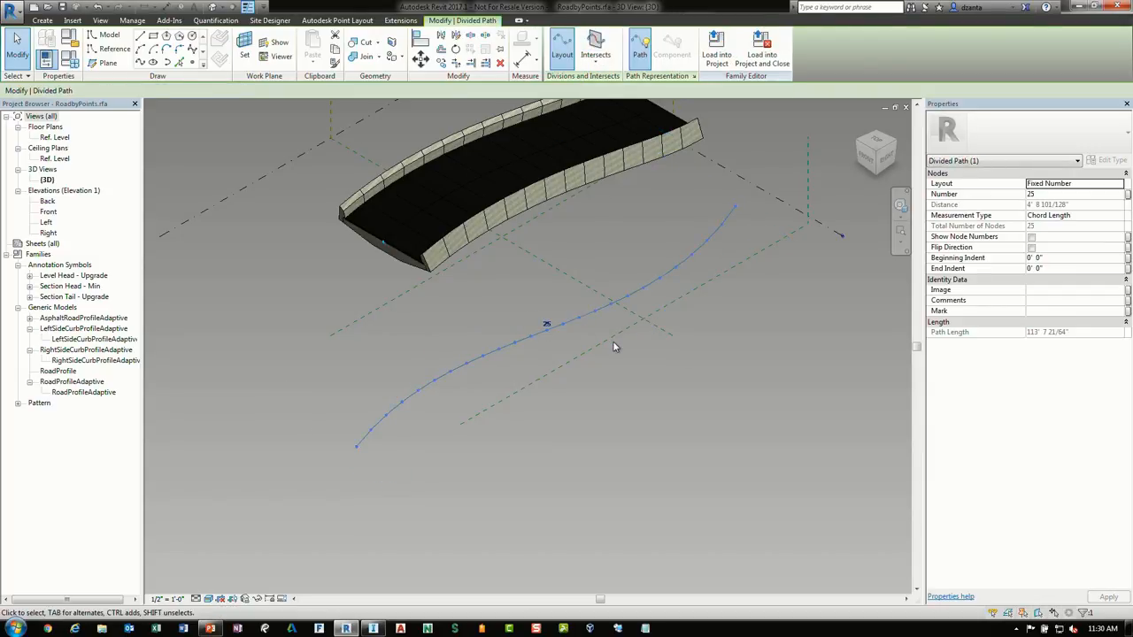
Place a RoadProfileAdaptive instance on the first node of the divided path
{"action": "left_click", "coordinate": [525, 446]}
{"action": "middle_click_drag", "start_coordinate": [417, 473], "coordinate": [376, 462], "text": "shift"}
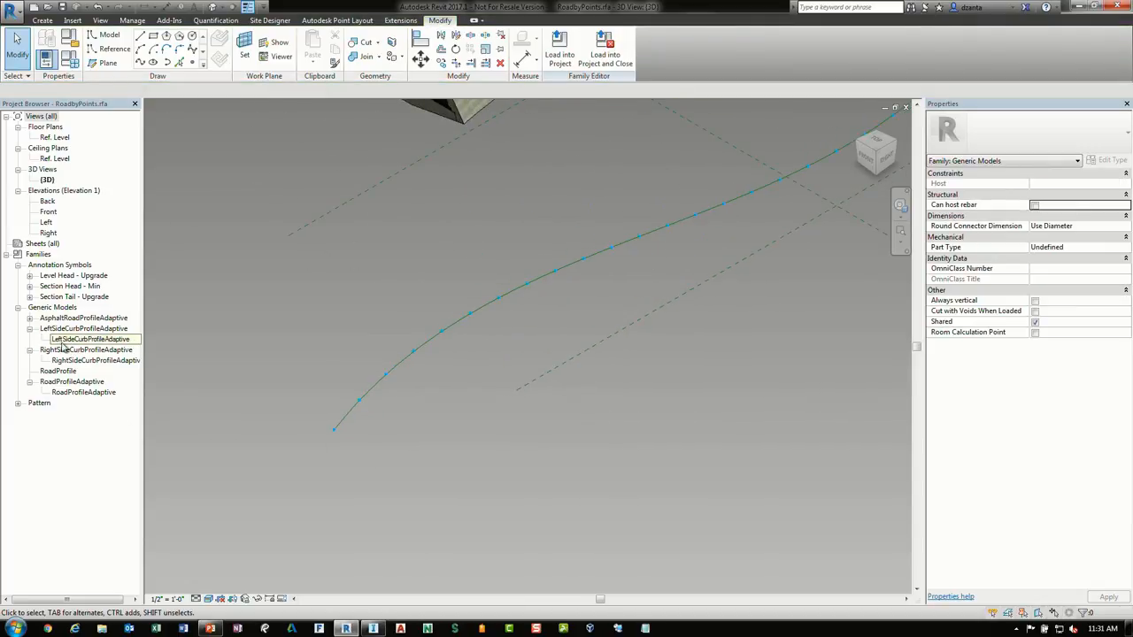
{"action": "right_click", "coordinate": [75, 395]}
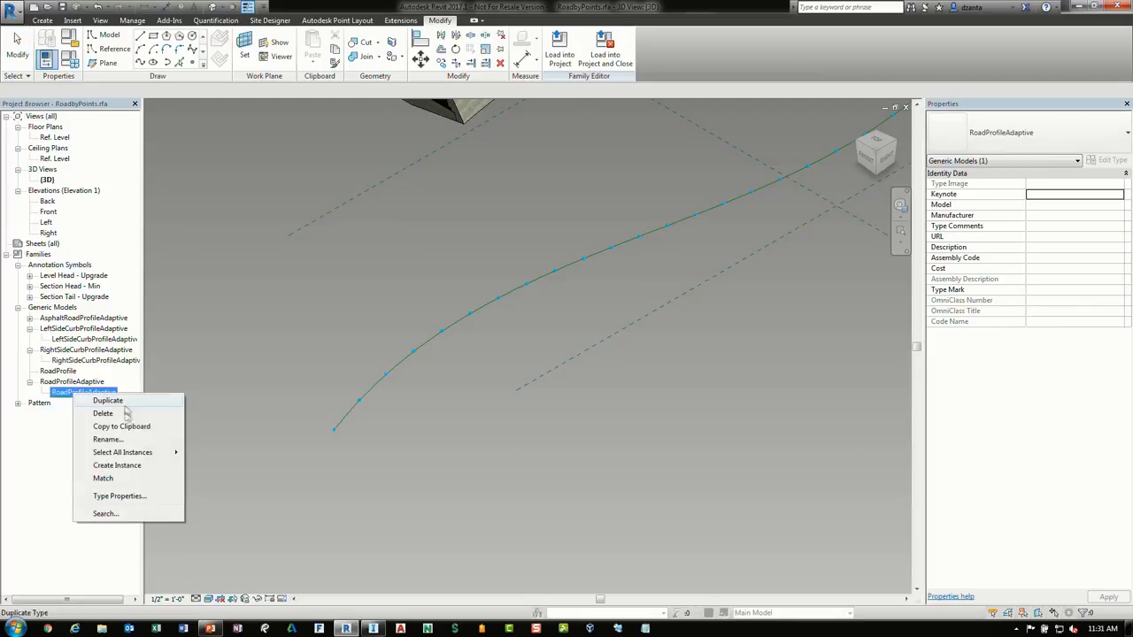
{"action": "left_click", "coordinate": [131, 466]}
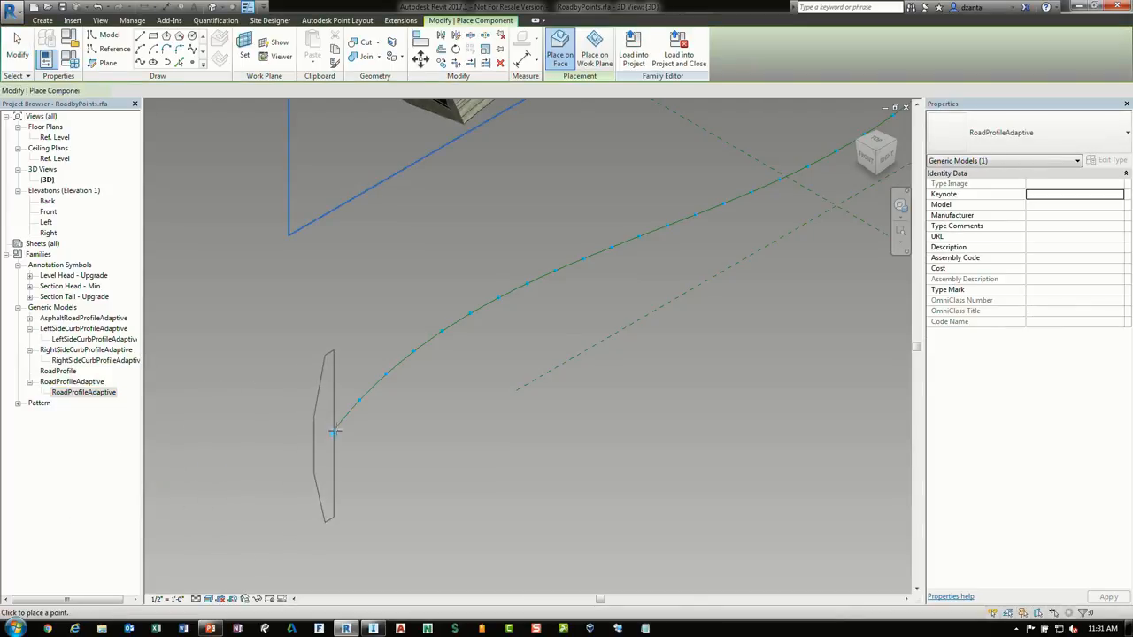
{"action": "left_click", "coordinate": [335, 431]}
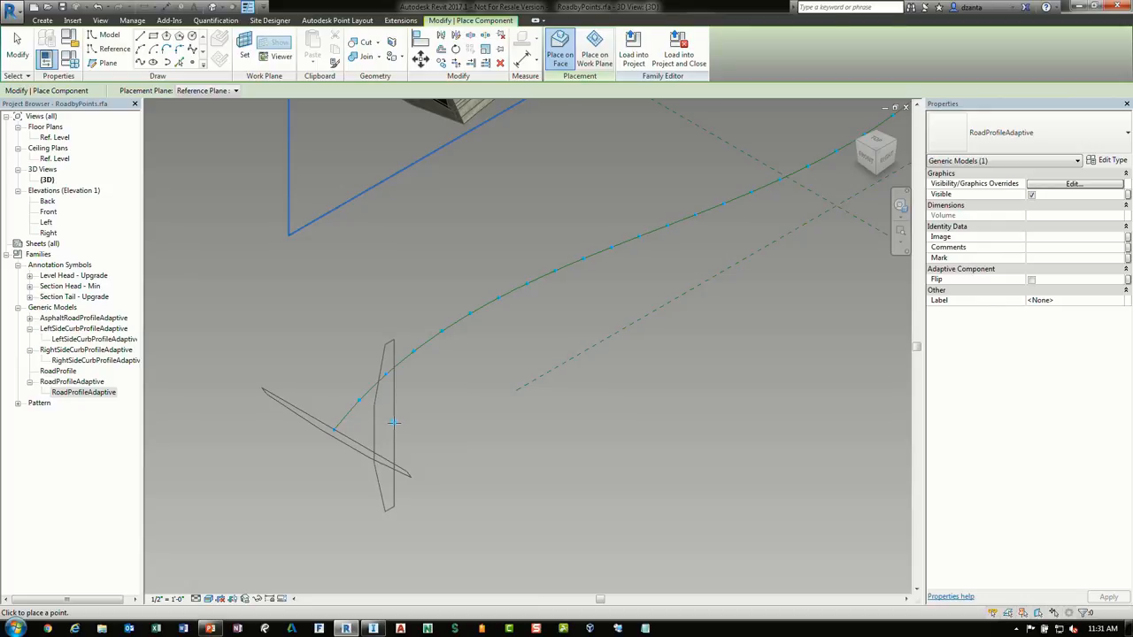
{"action": "key", "text": "Escape"}
{"action": "key", "text": "Escape"}
Examine the placed road profile and the divided path's node settings
{"action": "scroll", "coordinate": [505, 457], "scroll_direction": "down", "scroll_amount": 2}
{"action": "middle_click_drag", "start_coordinate": [568, 467], "coordinate": [466, 517]}
{"action": "left_click", "coordinate": [316, 519]}
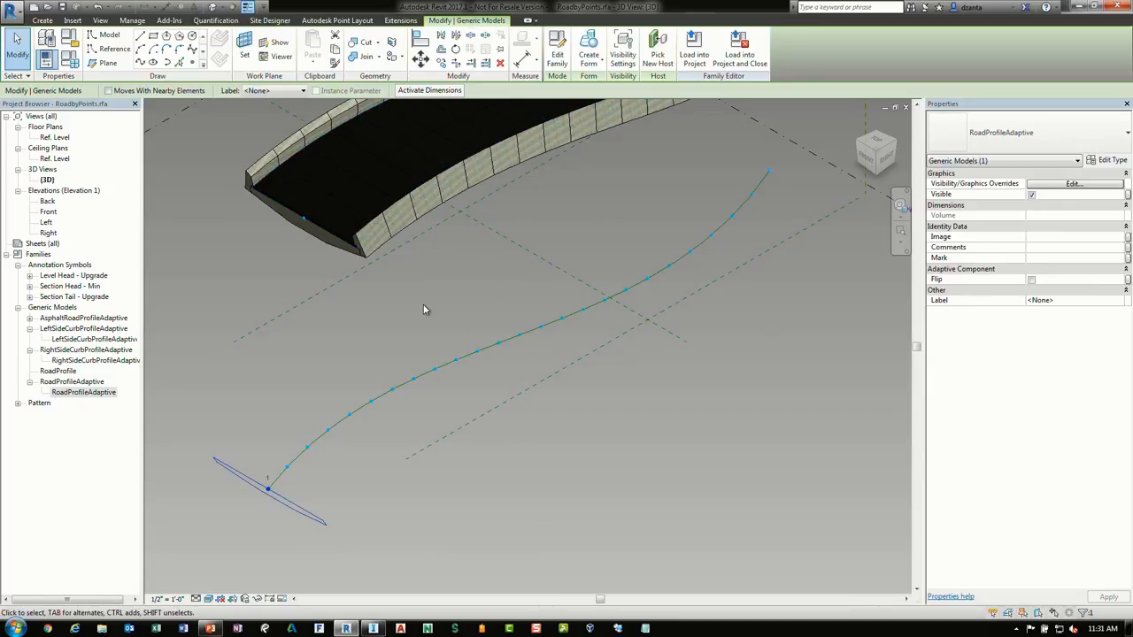
{"action": "middle_click_drag", "start_coordinate": [569, 510], "coordinate": [533, 498], "text": "shift"}
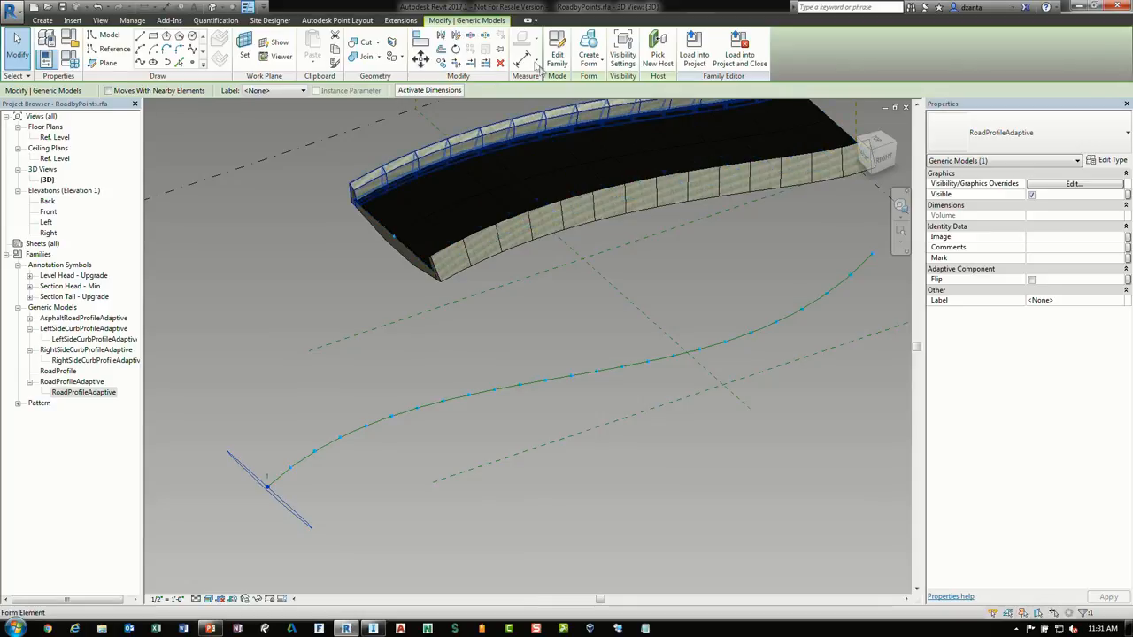
{"action": "left_click", "coordinate": [279, 285]}
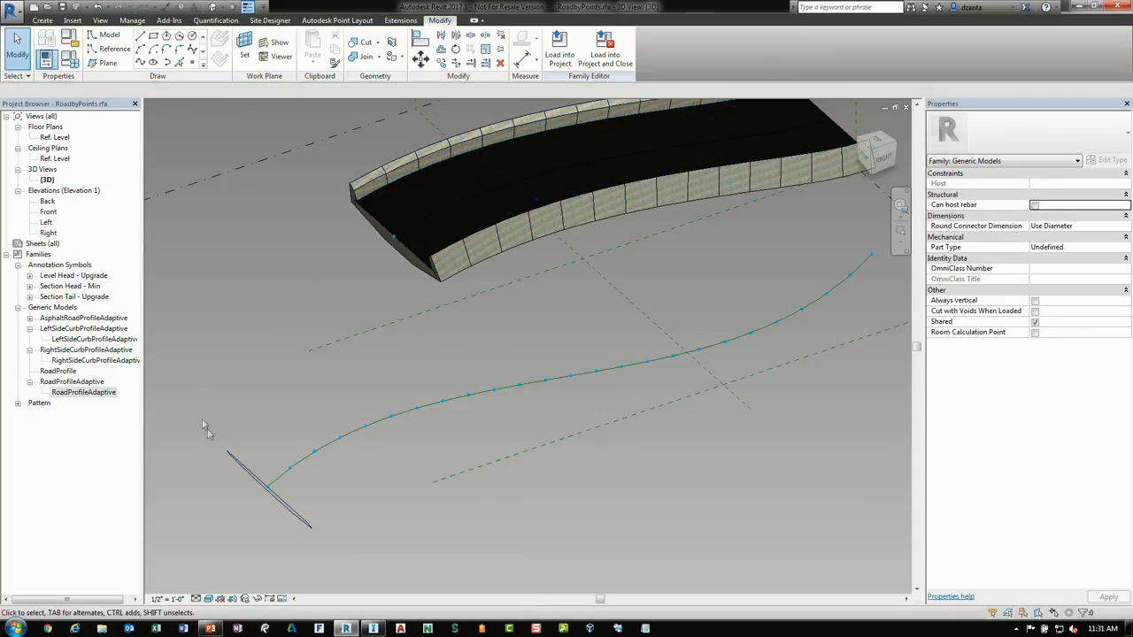
{"action": "left_click", "coordinate": [281, 483]}
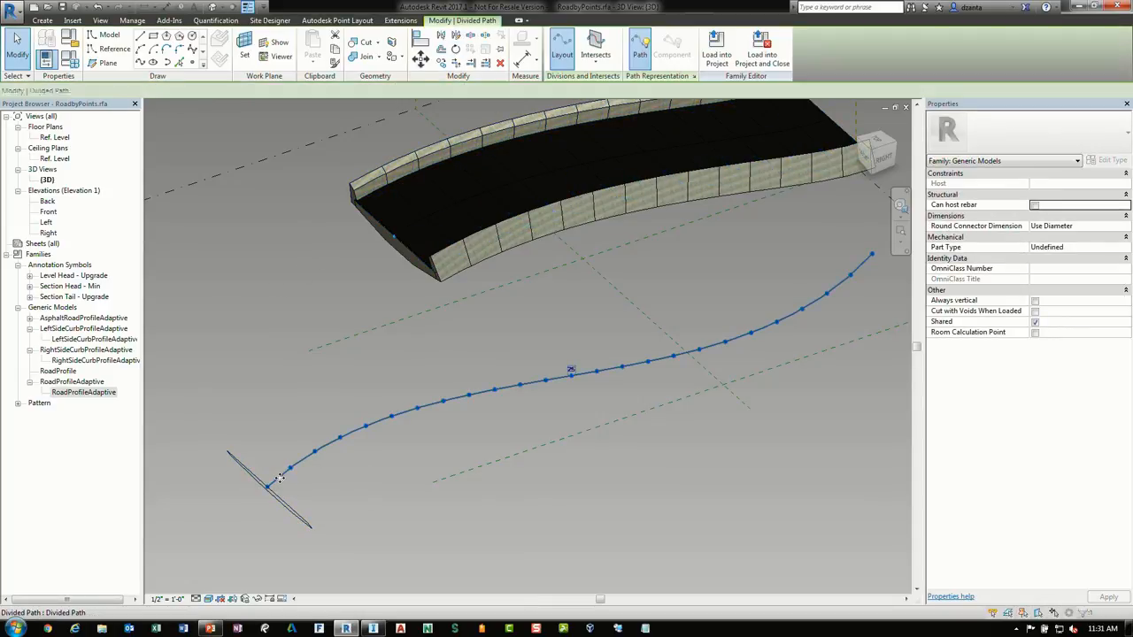
{"action": "left_click", "coordinate": [268, 339]}
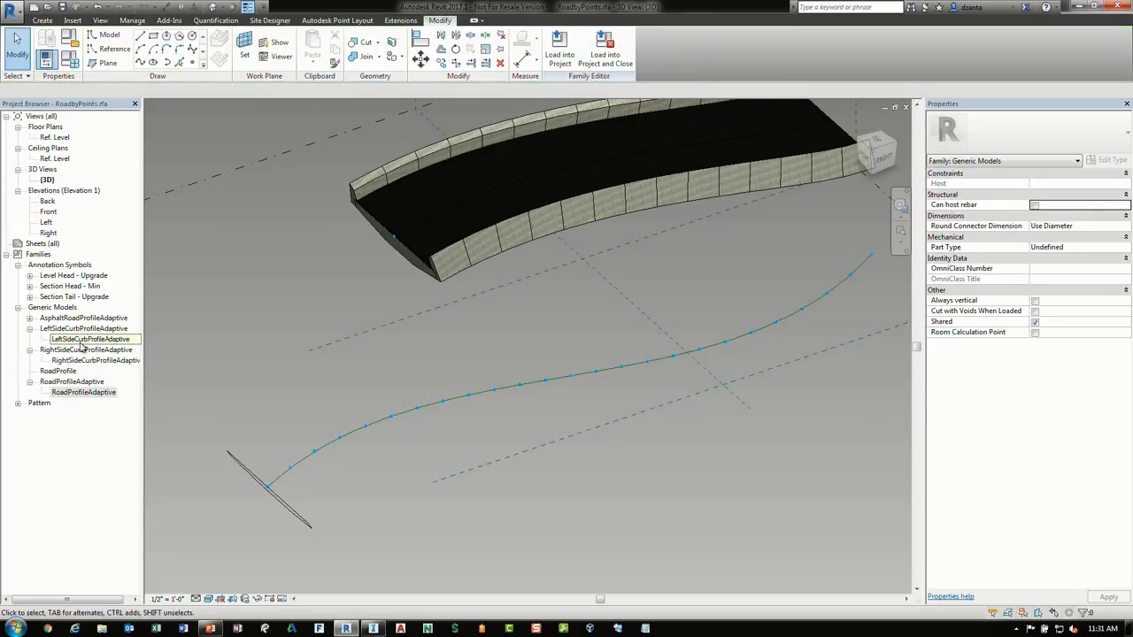
Place a LeftSideCurbProfileAdaptive instance on the path's first node and repeat it along all the nodes
{"action": "right_click", "coordinate": [54, 337]}
{"action": "left_click", "coordinate": [88, 417]}
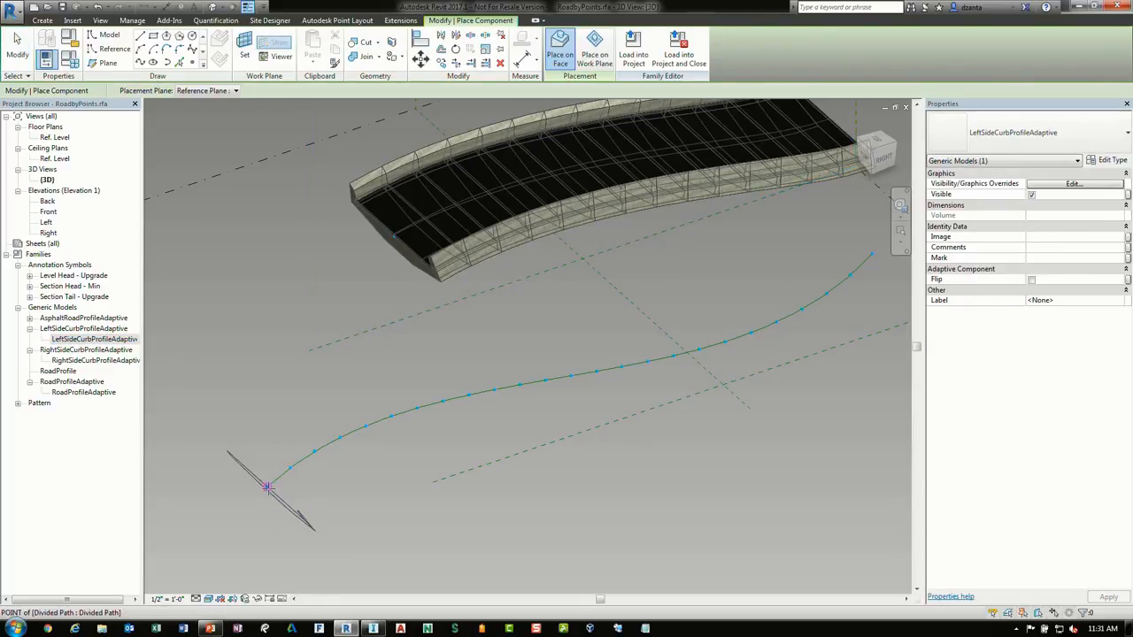
{"action": "middle_click_drag", "start_coordinate": [267, 486], "coordinate": [328, 452], "text": "shift"}
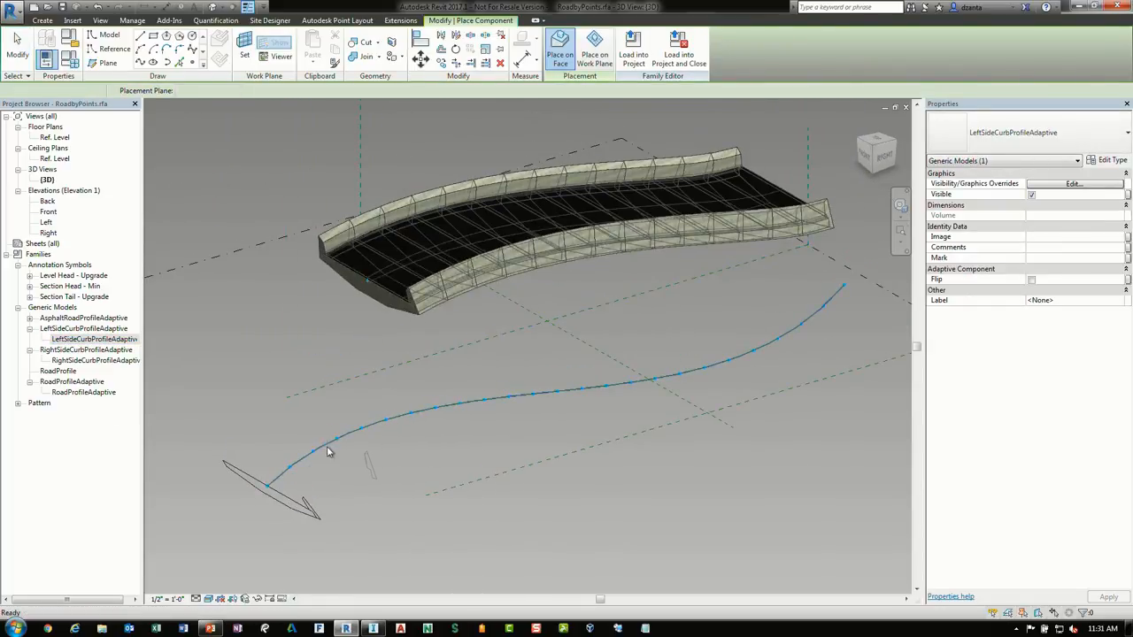
{"action": "key", "text": "Escape"}
{"action": "left_click", "coordinate": [305, 503]}
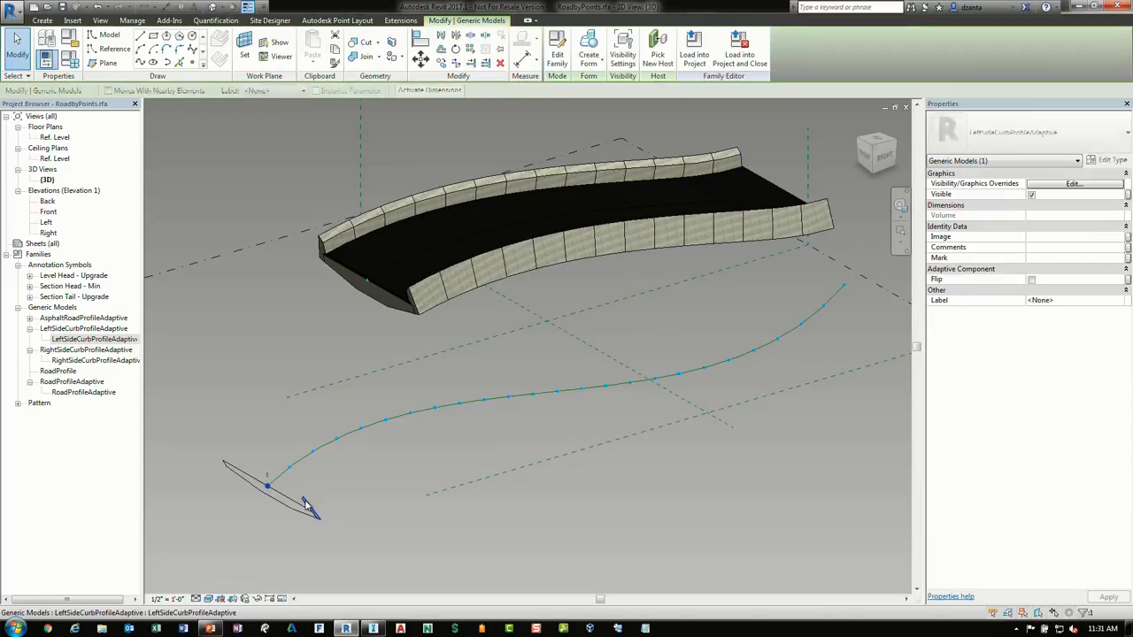
{"action": "left_click", "coordinate": [472, 50]}
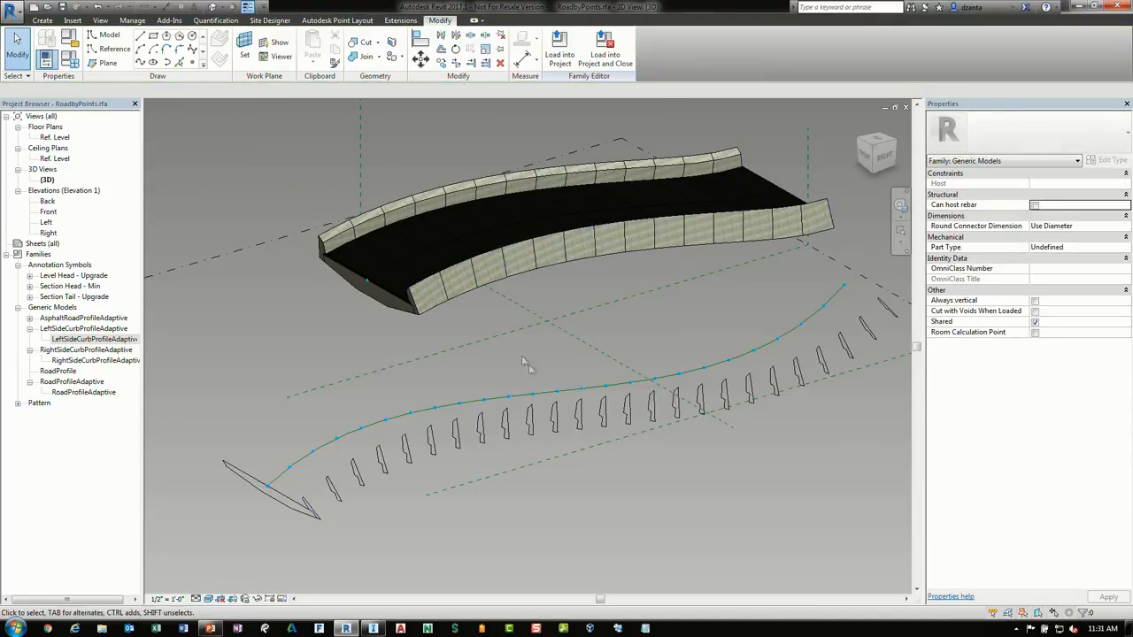
Delete the RoadProfileAdaptive instance at the start of the path
{"action": "middle_click_drag", "start_coordinate": [707, 464], "coordinate": [711, 491], "text": "shift"}
{"action": "scroll", "coordinate": [464, 469], "scroll_direction": "up", "scroll_amount": 1}
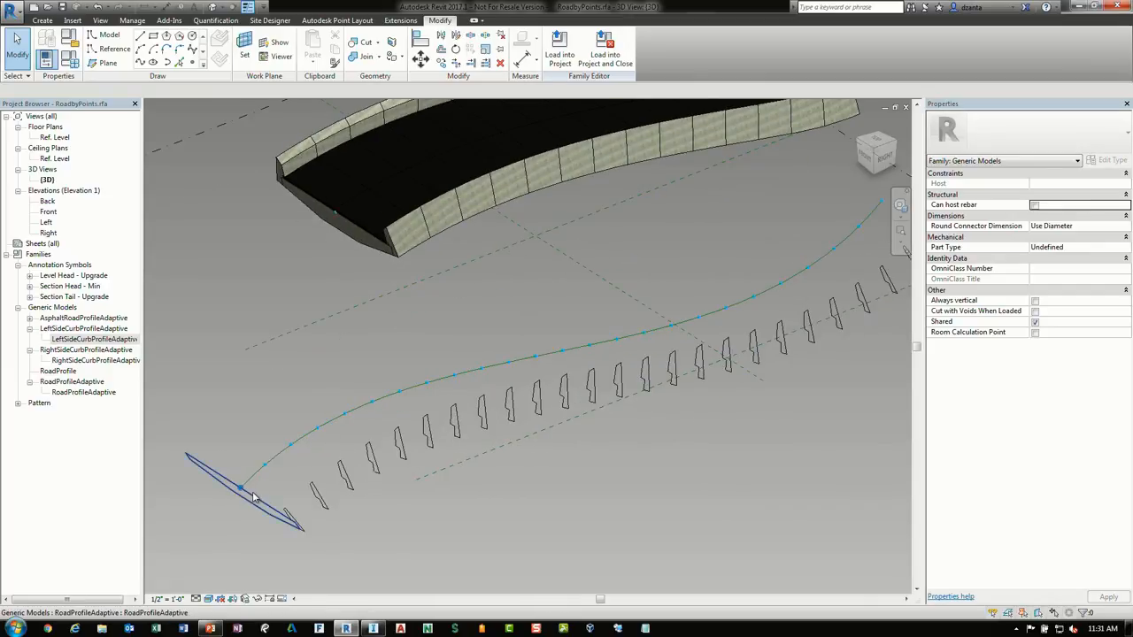
{"action": "left_click", "coordinate": [253, 496]}
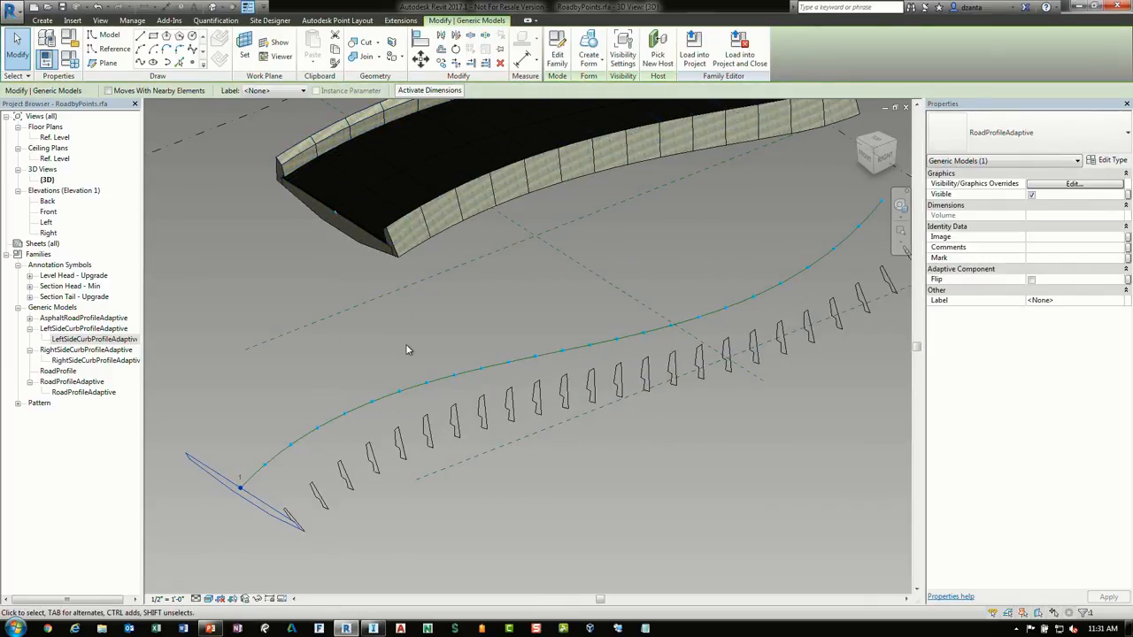
{"action": "key", "text": "Delete"}
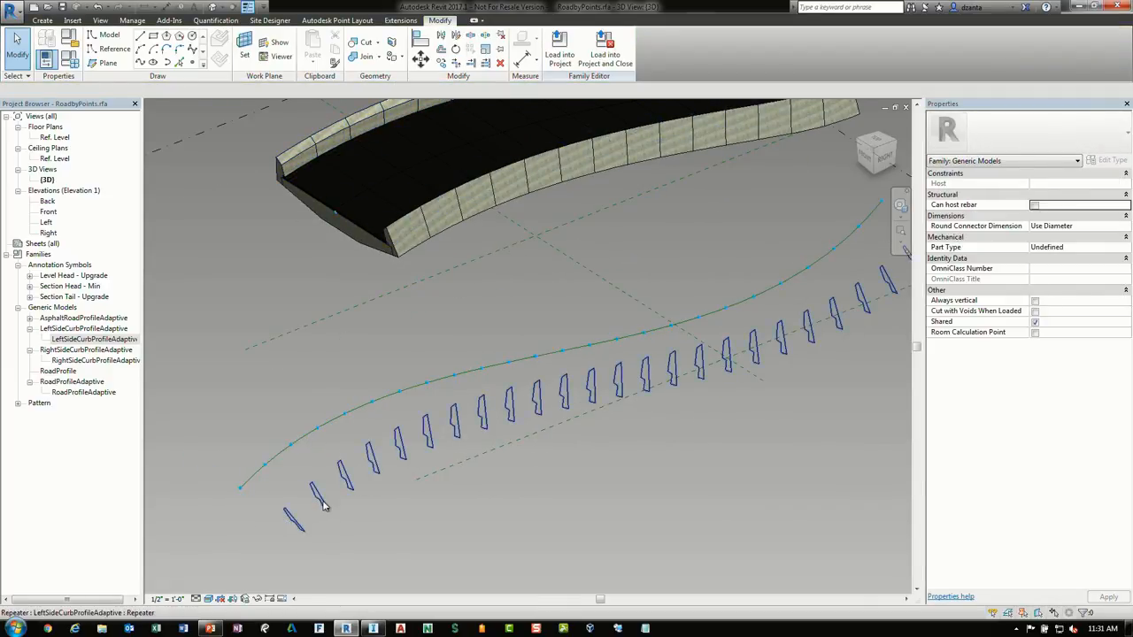
Create a solid form from the repeated curb profiles along the path
{"action": "left_click", "coordinate": [324, 504]}
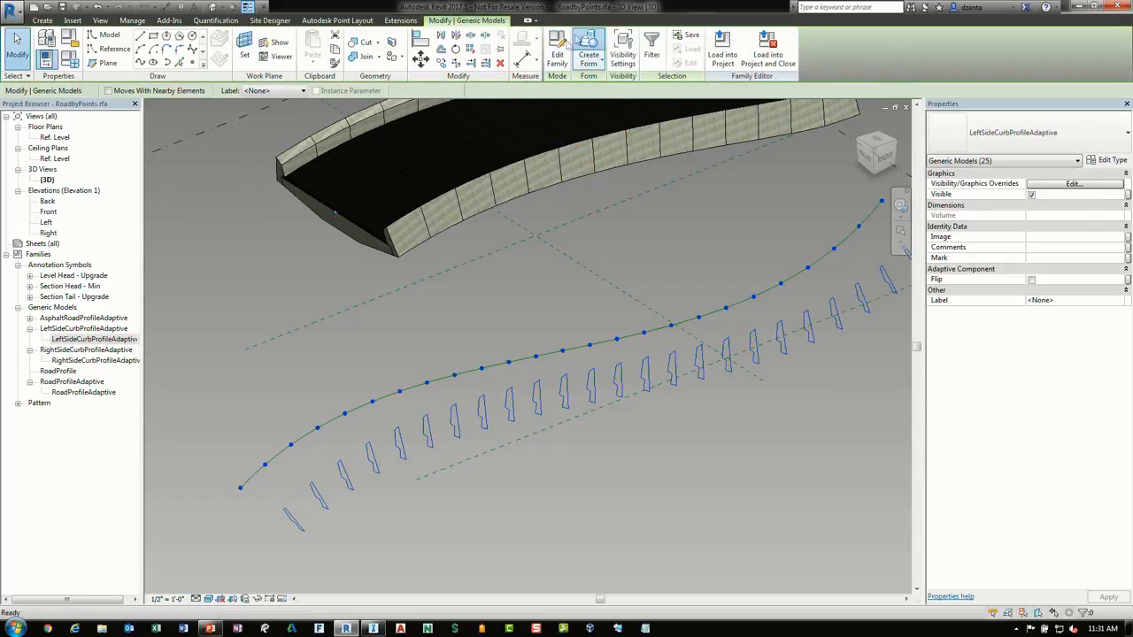
{"action": "left_click", "coordinate": [585, 46]}
{"action": "mouse_move", "coordinate": [531, 467]}
{"action": "middle_mouse_down", "text": "shift"}
{"action": "mouse_move", "coordinate": [544, 473]}
{"action": "mouse_move", "coordinate": [604, 439]}
{"action": "mouse_move", "coordinate": [564, 476]}
{"action": "mouse_move", "coordinate": [544, 470]}
{"action": "middle_mouse_up", "text": "shift"}
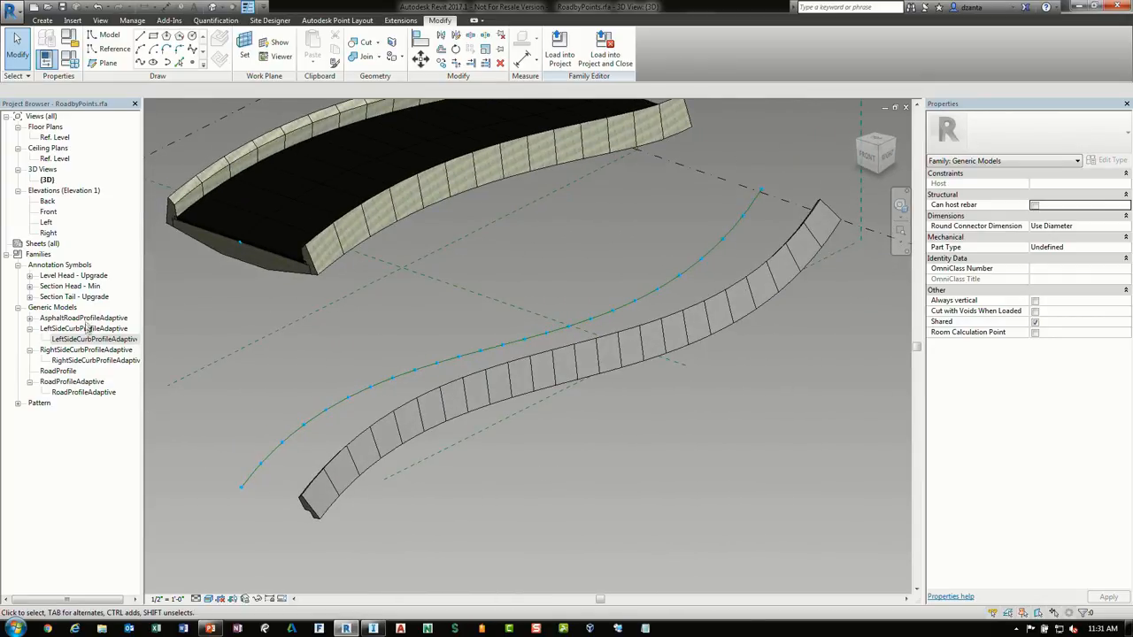
Place a RightSideCurbProfileAdaptive instance on the path's first node and repeat it along all the nodes
{"action": "right_click", "coordinate": [82, 361]}
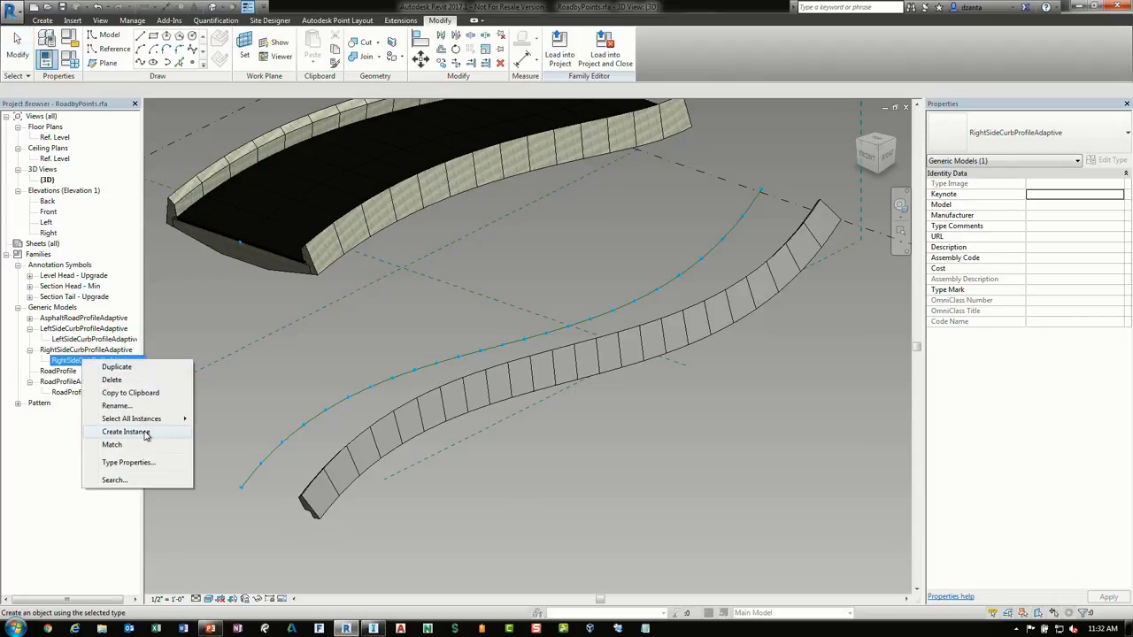
{"action": "left_click", "coordinate": [126, 432]}
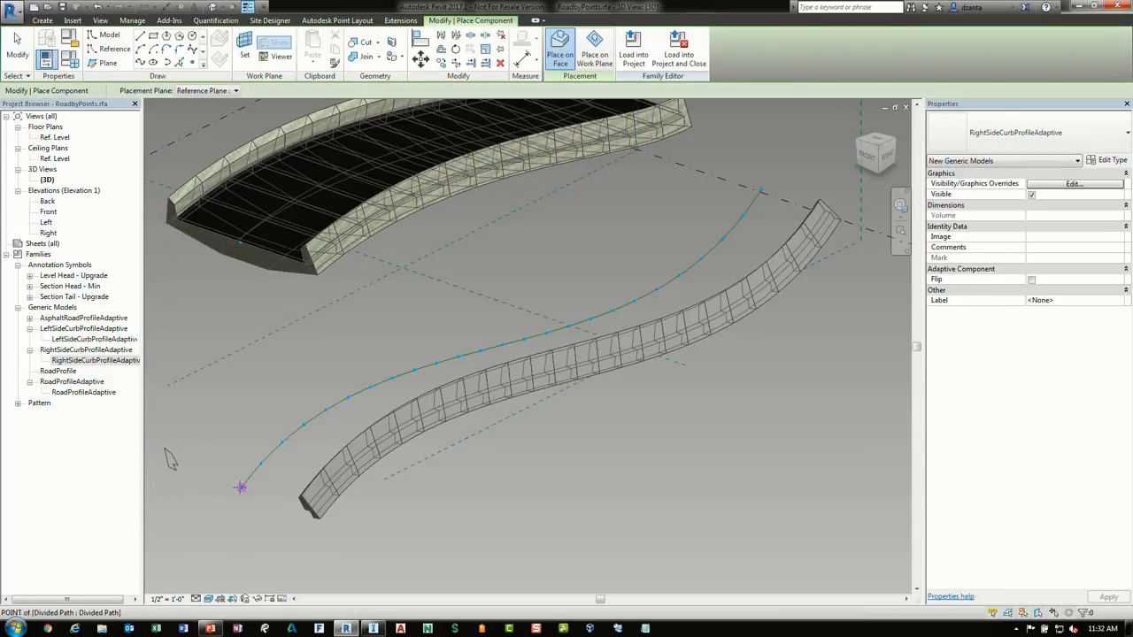
{"action": "left_click", "coordinate": [241, 488]}
{"action": "key", "text": "Escape"}
{"action": "key", "text": "Escape"}
{"action": "left_click", "coordinate": [171, 460]}
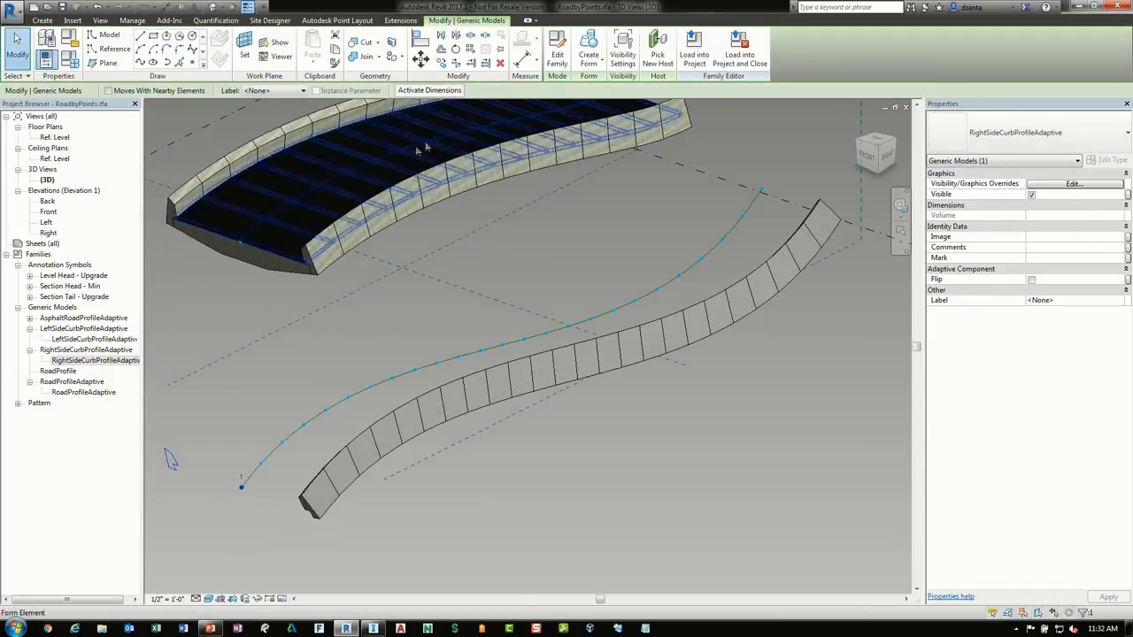
{"action": "left_click", "coordinate": [471, 50]}
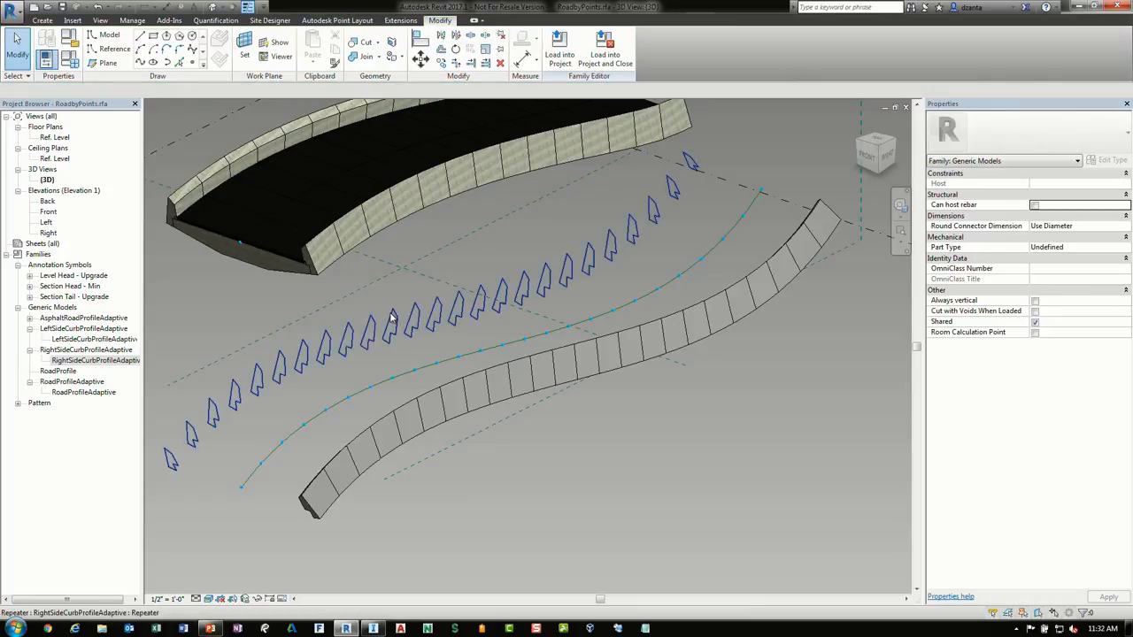
Create a solid form from the repeated right-side curb profiles along the path
{"action": "left_click", "coordinate": [392, 318]}
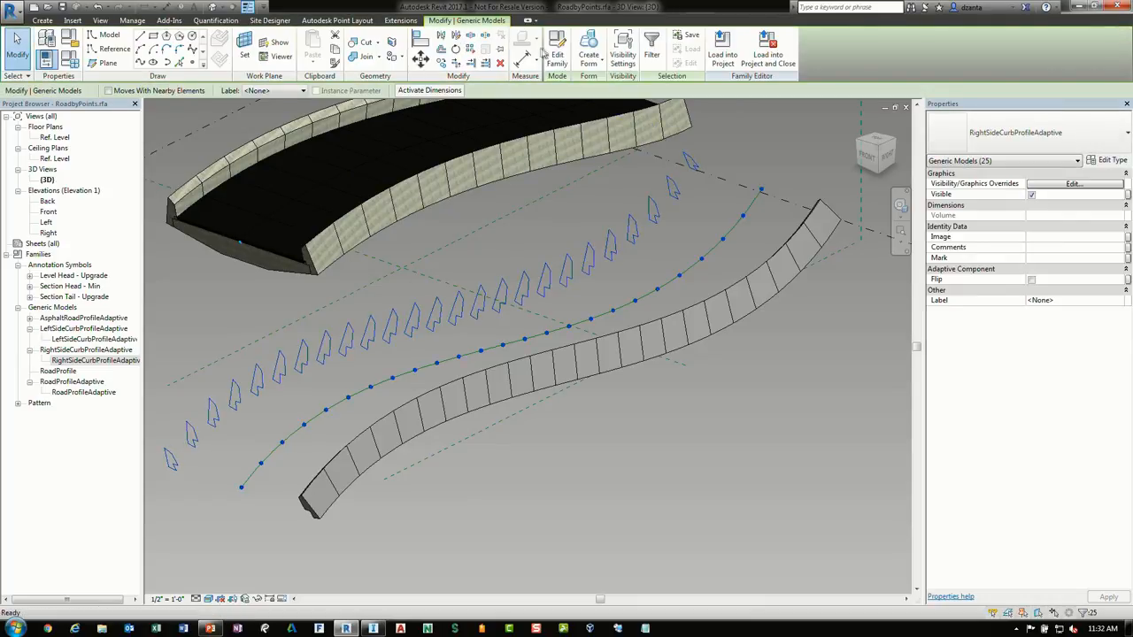
{"action": "left_click", "coordinate": [589, 46]}
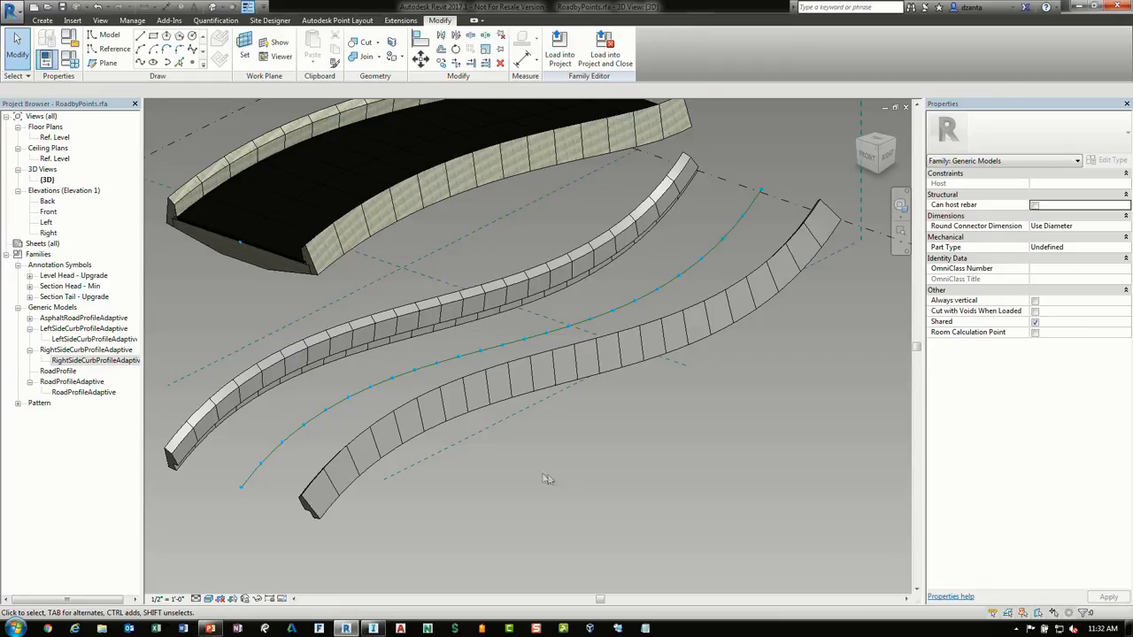
{"action": "middle_click_drag", "start_coordinate": [547, 479], "coordinate": [640, 375], "text": "shift"}
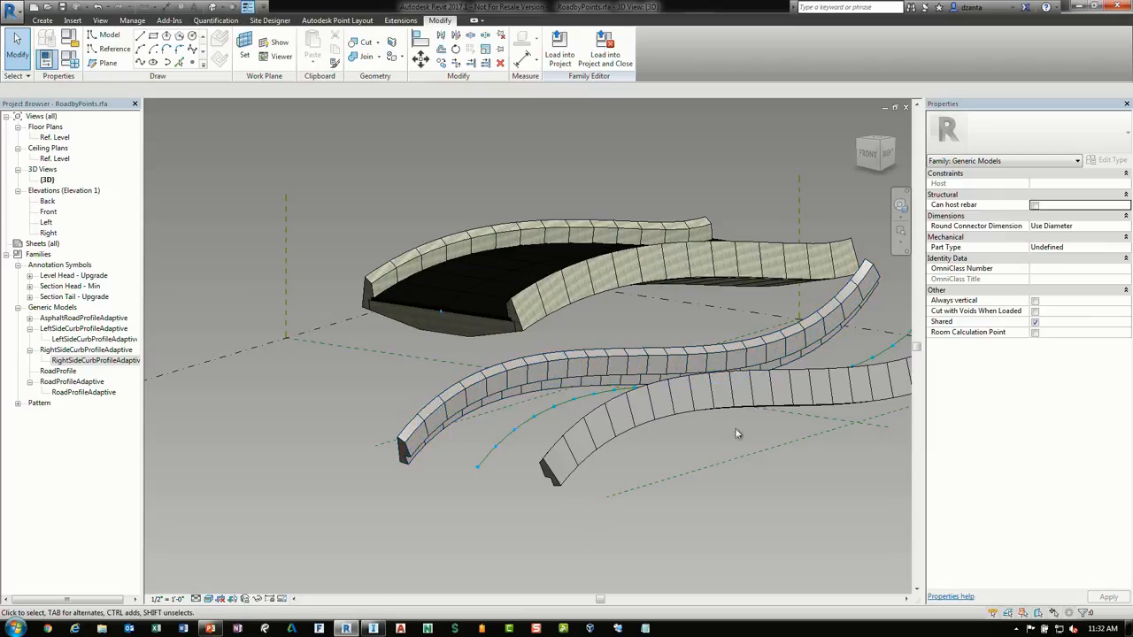
{"action": "mouse_move", "coordinate": [741, 443]}
{"action": "middle_mouse_down", "text": "shift"}
{"action": "mouse_move", "coordinate": [745, 453]}
{"action": "mouse_move", "coordinate": [730, 454]}
{"action": "middle_mouse_up", "text": "shift"}
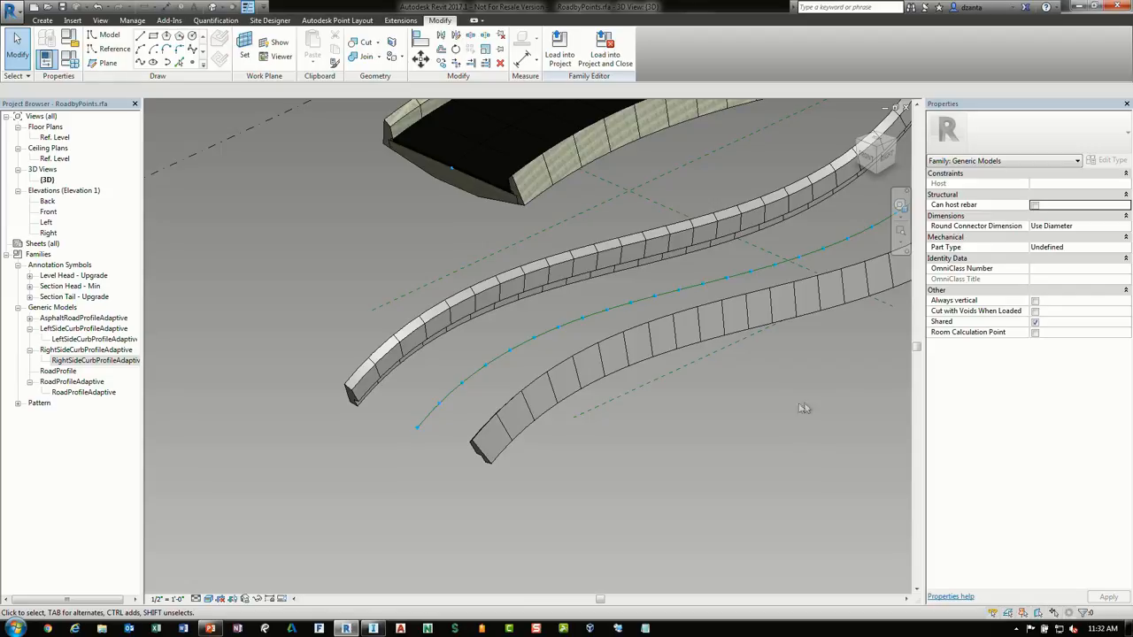
{"action": "middle_click_drag", "start_coordinate": [802, 408], "coordinate": [114, 433], "text": "shift"}
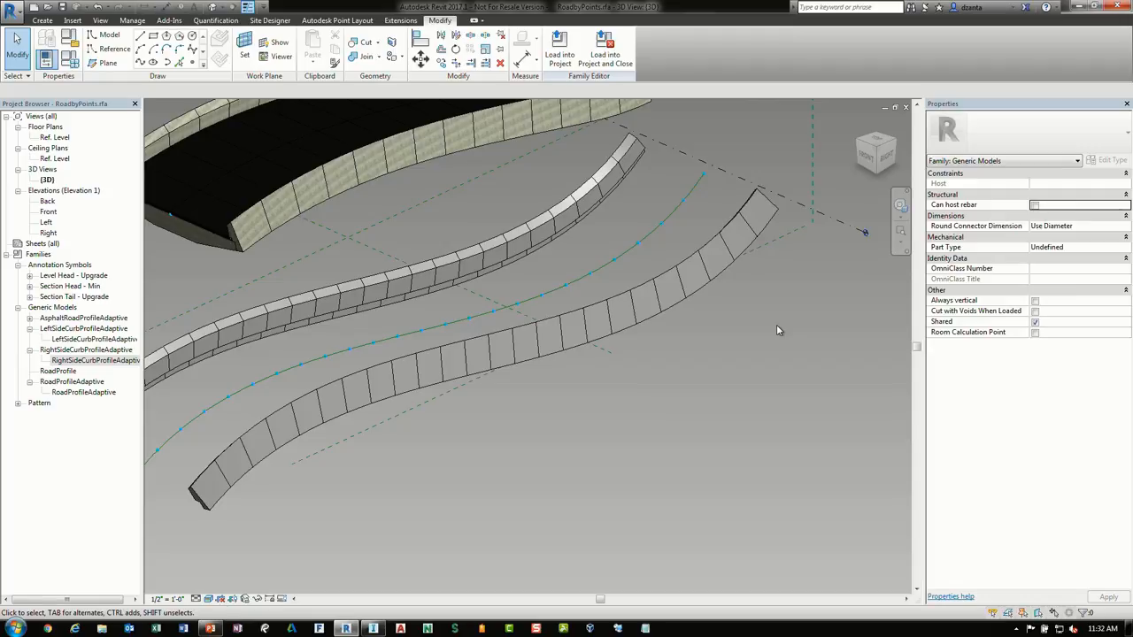
Close the RoadbyPoints family window and switch to the Bridge Import 3D view
{"action": "left_click", "coordinate": [905, 107]}
{"action": "left_click", "coordinate": [595, 323]}
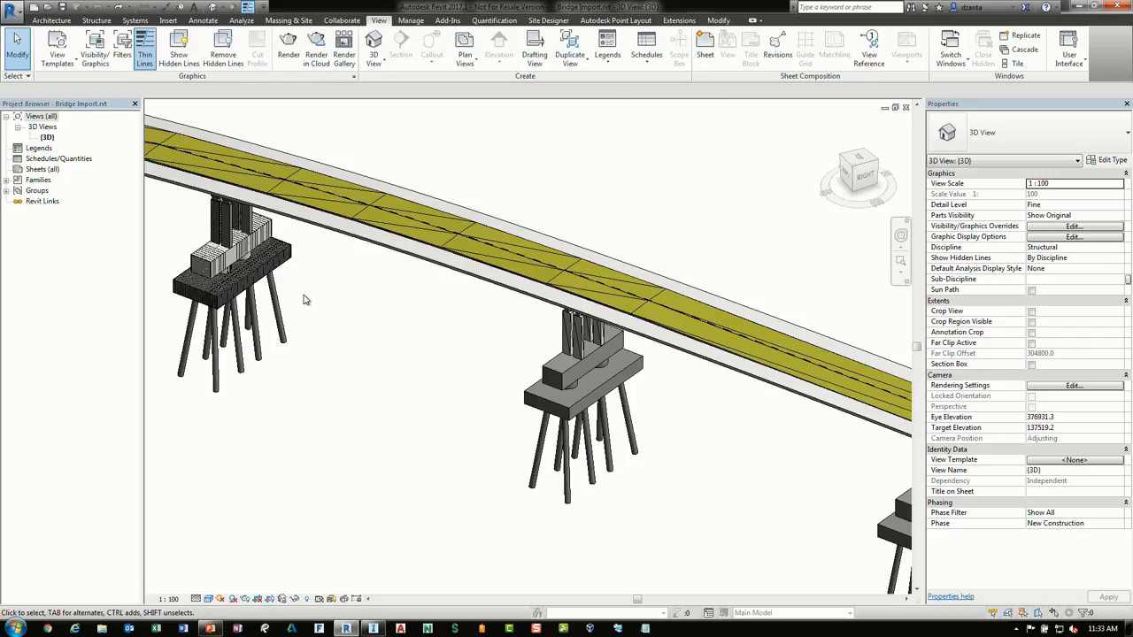
{"action": "middle_click_drag", "start_coordinate": [303, 299], "coordinate": [388, 299]}
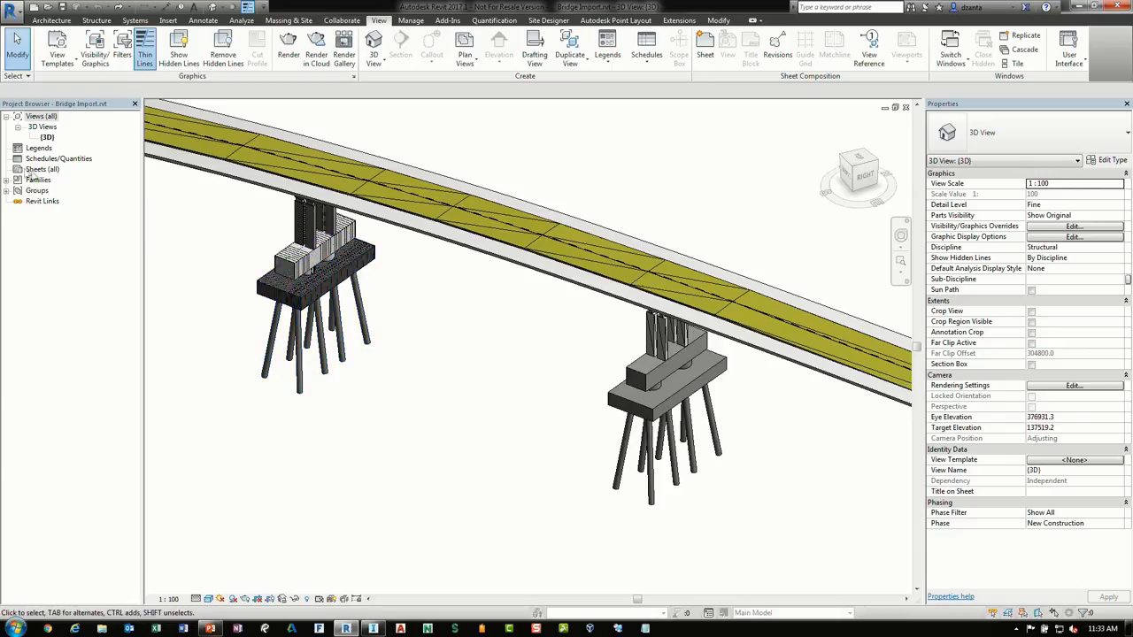
{"action": "scroll", "coordinate": [403, 301], "scroll_direction": "up", "scroll_amount": 3}
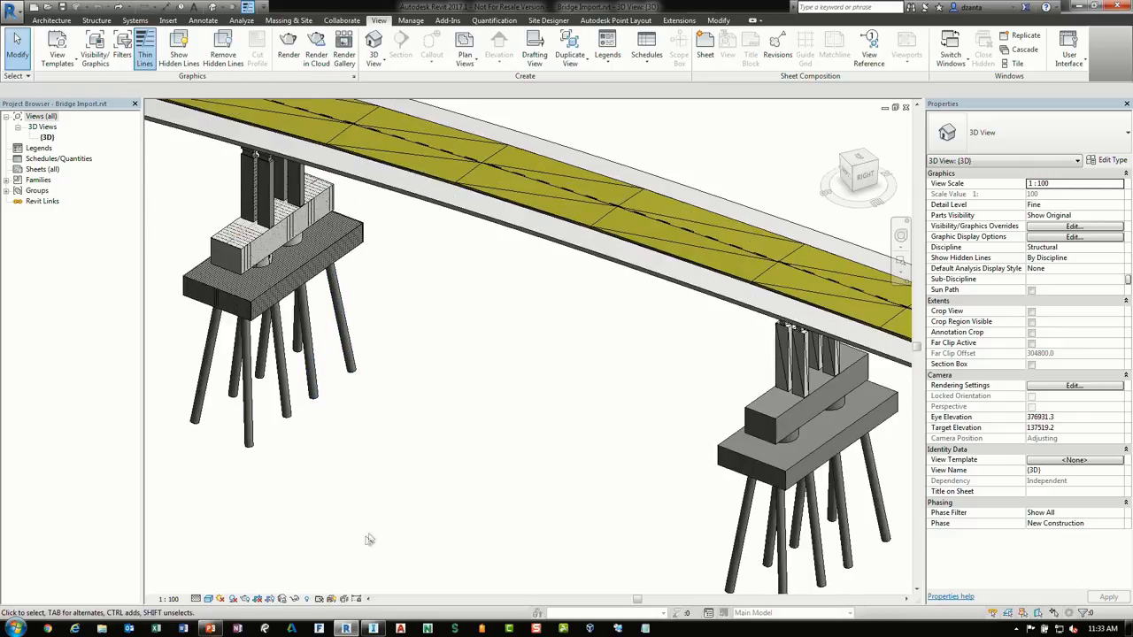
Open the view's Visibility/Graphics overrides and review the analytical model categories
{"action": "key", "text": "v"}
{"action": "key", "text": "g"}
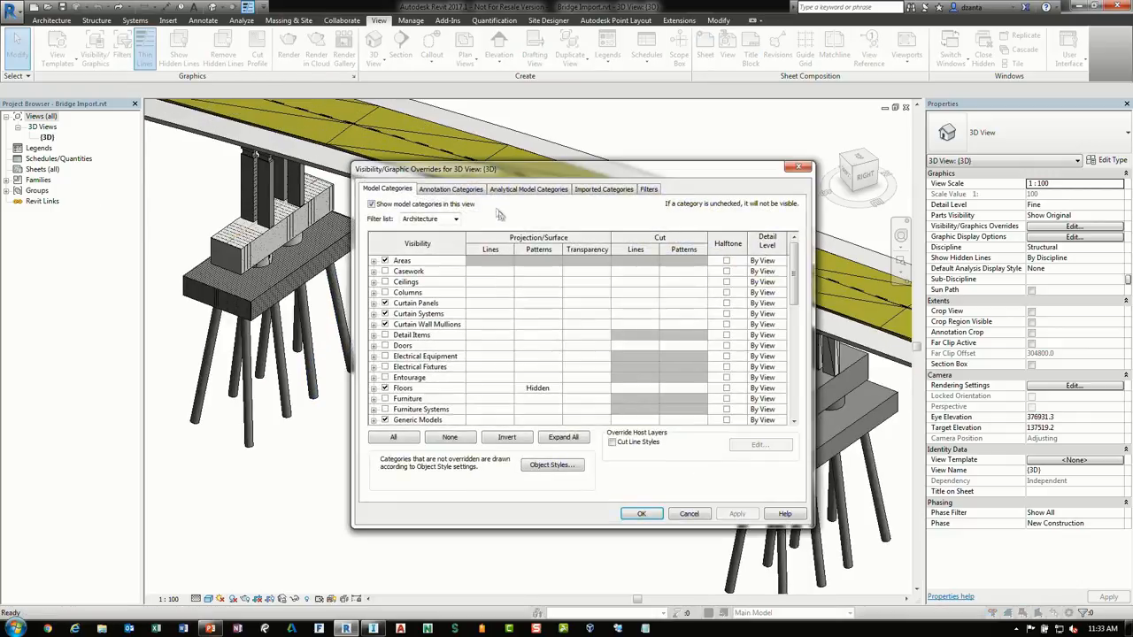
{"action": "left_click", "coordinate": [528, 189]}
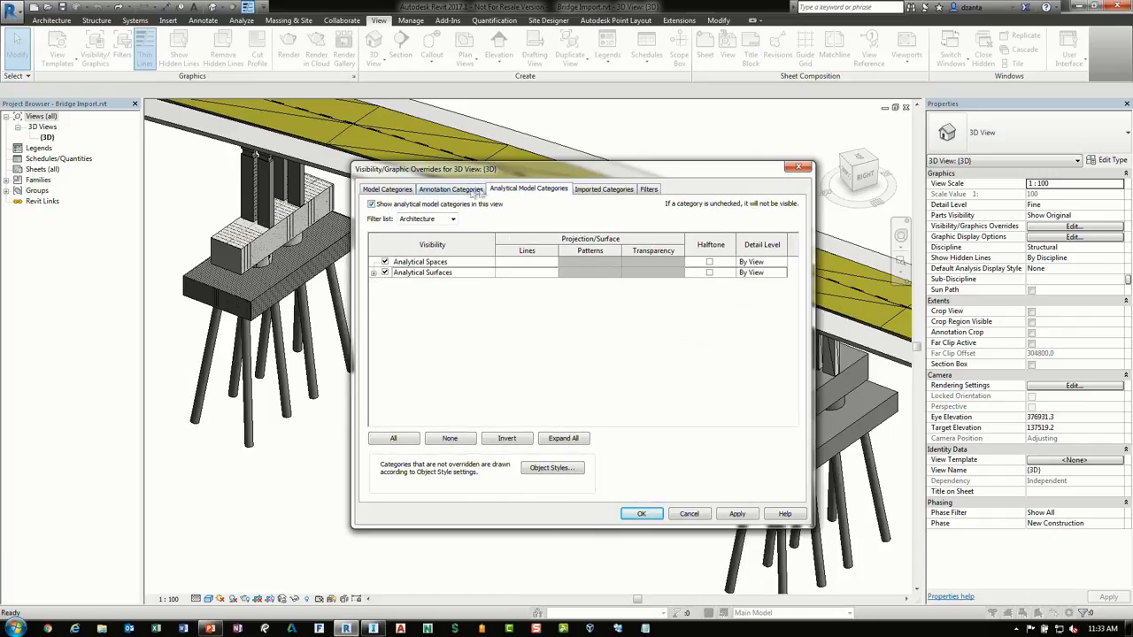
{"action": "left_click", "coordinate": [641, 514]}
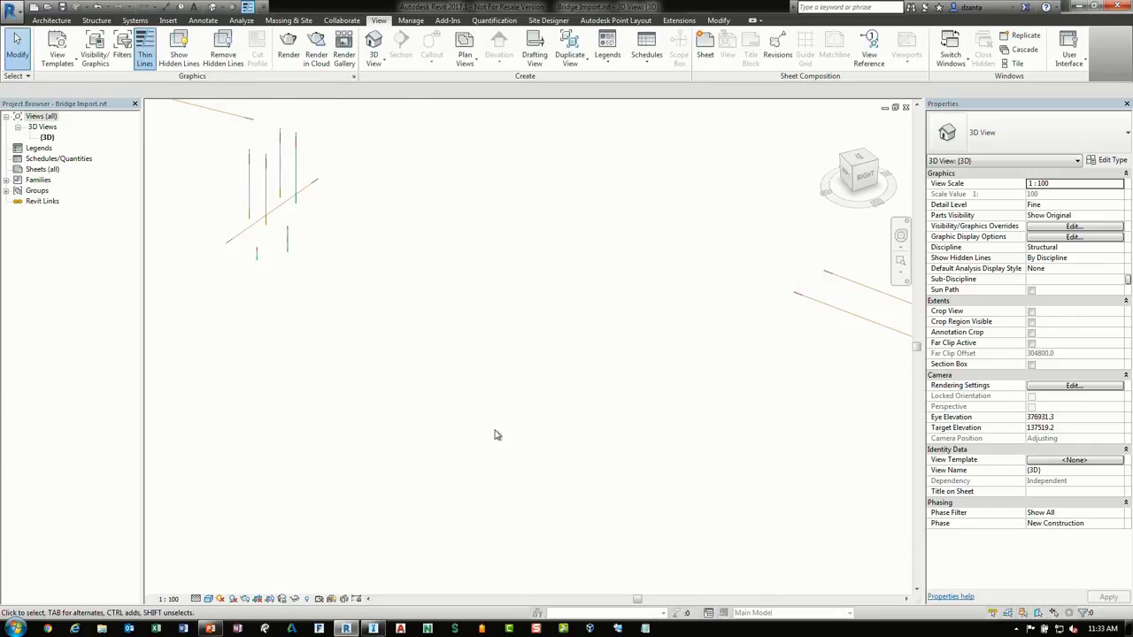
{"action": "scroll", "coordinate": [478, 383], "scroll_direction": "down", "scroll_amount": 6}
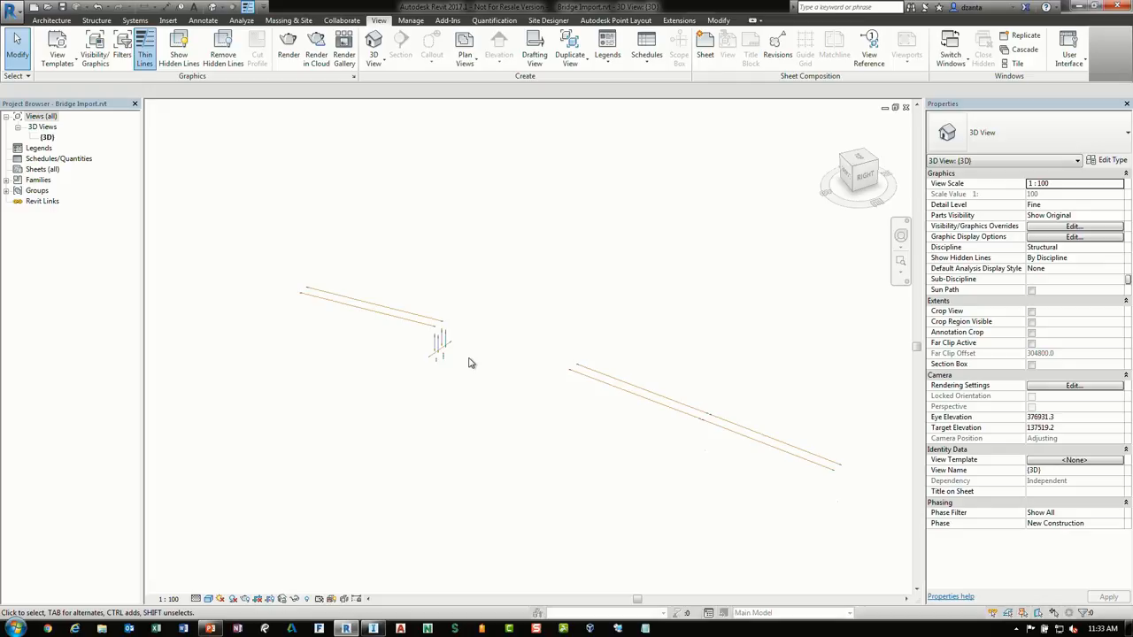
{"action": "scroll", "coordinate": [474, 378], "scroll_direction": "up", "scroll_amount": 6}
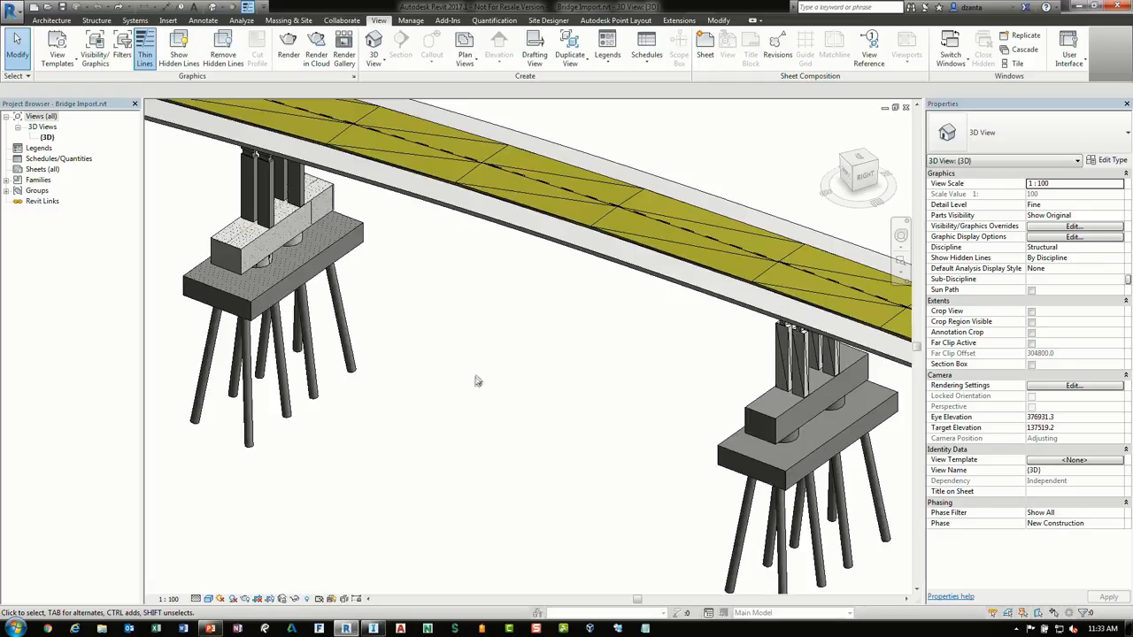
Set the 3D view's visual style to Wireframe to reveal the reinforcement
{"action": "middle_click_drag", "start_coordinate": [415, 240], "coordinate": [368, 269], "text": "shift"}
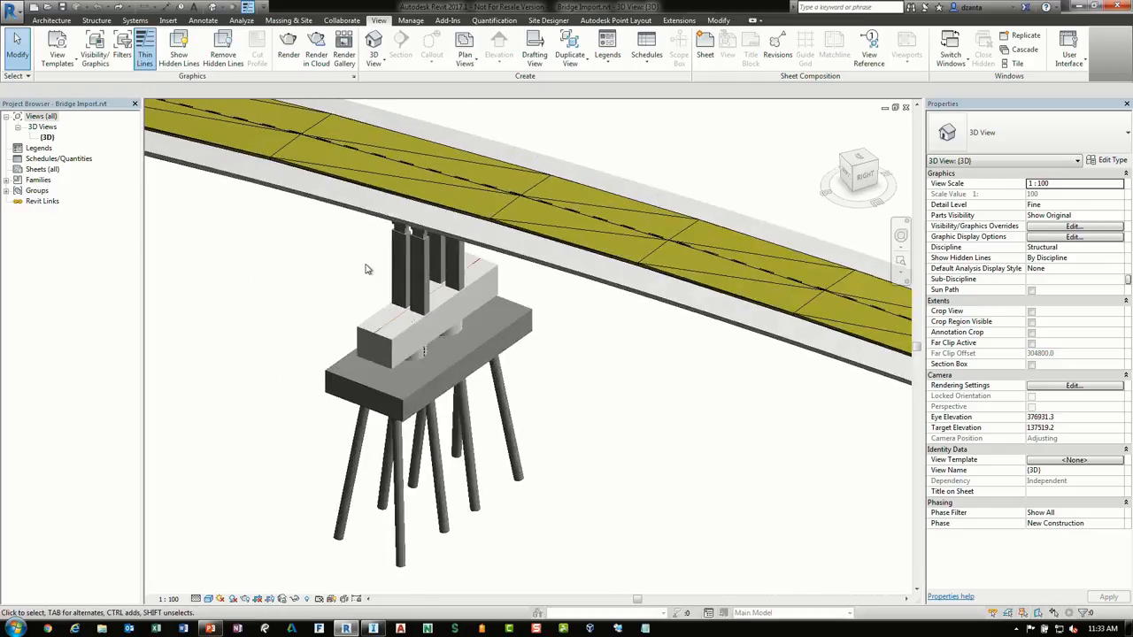
{"action": "scroll", "coordinate": [369, 269], "scroll_direction": "up", "scroll_amount": 3}
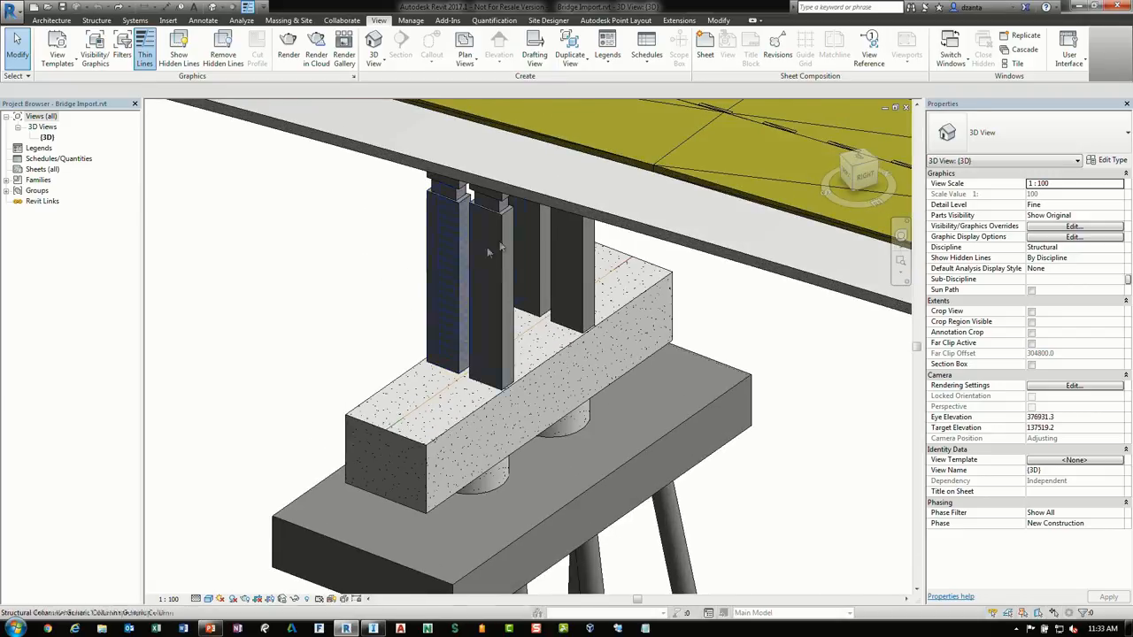
{"action": "scroll", "coordinate": [489, 253], "scroll_direction": "up", "scroll_amount": 2}
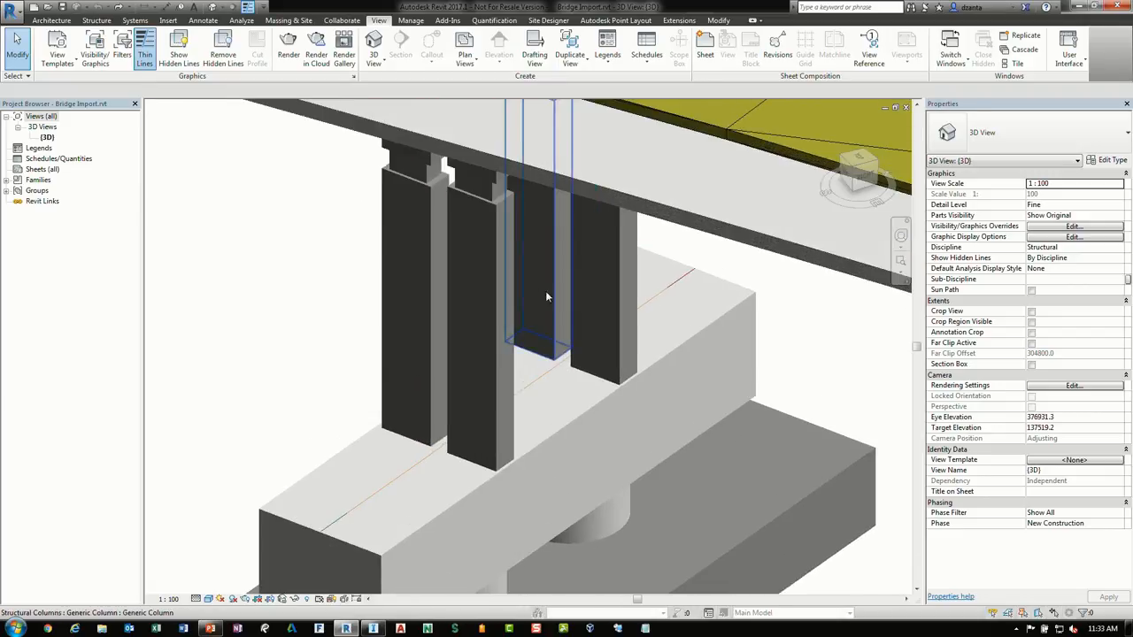
{"action": "left_click", "coordinate": [208, 599]}
{"action": "left_click", "coordinate": [223, 526]}
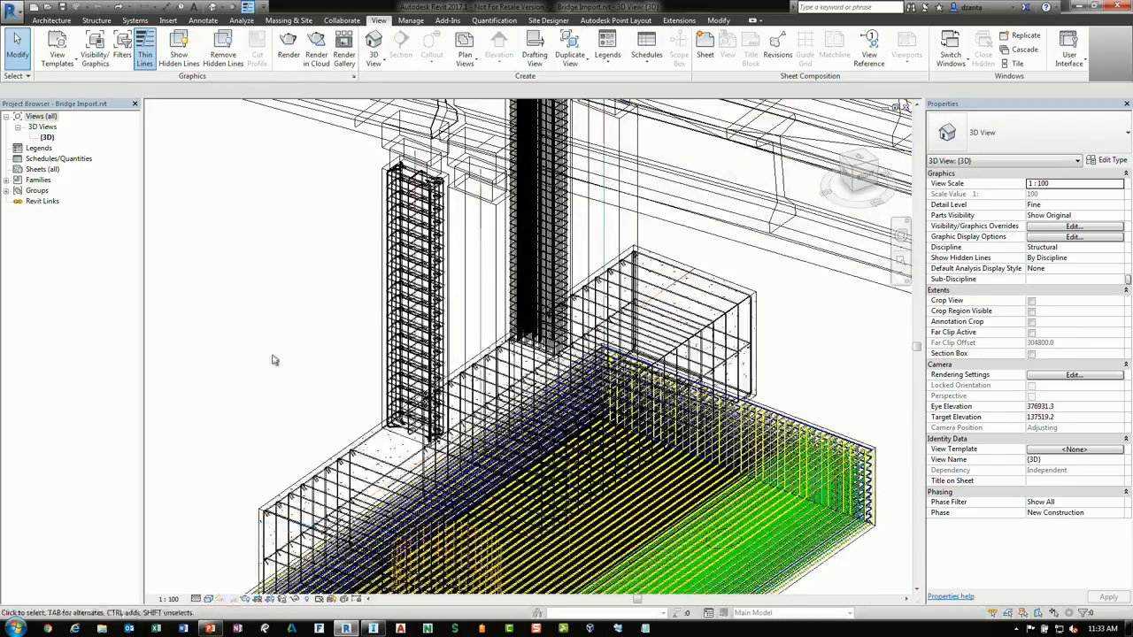
Move one reinforced structural column out of the pier to an open spot
{"action": "middle_click_drag", "start_coordinate": [290, 334], "coordinate": [434, 252], "text": "shift"}
{"action": "middle_click_drag", "start_coordinate": [721, 270], "coordinate": [540, 283]}
{"action": "scroll", "coordinate": [524, 277], "scroll_direction": "up", "scroll_amount": 3}
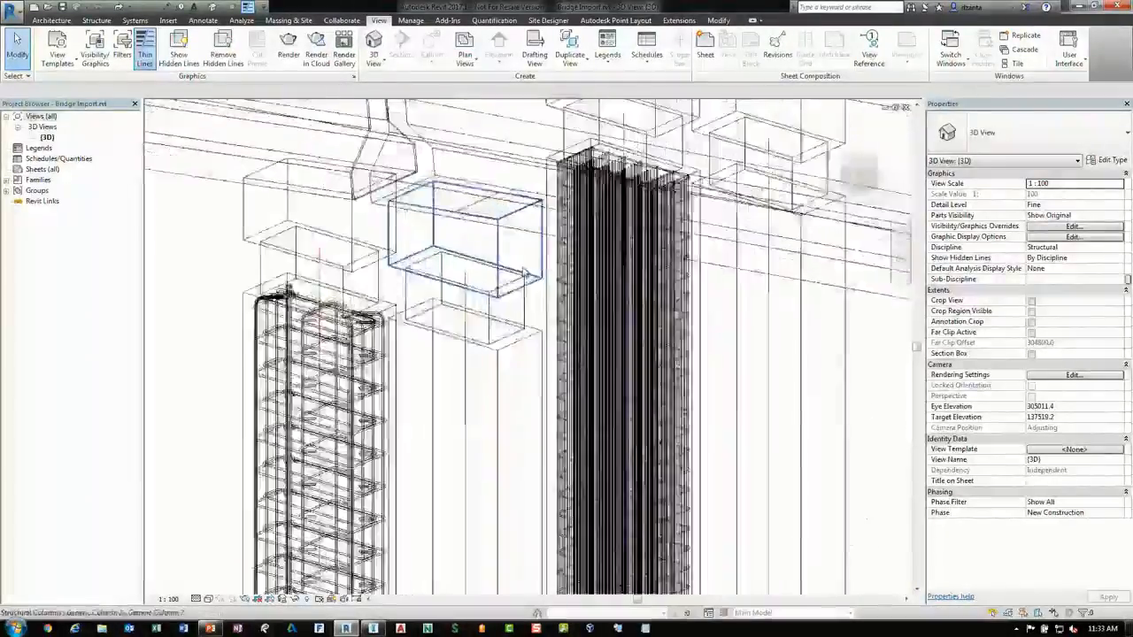
{"action": "scroll", "coordinate": [526, 275], "scroll_direction": "up", "scroll_amount": 1}
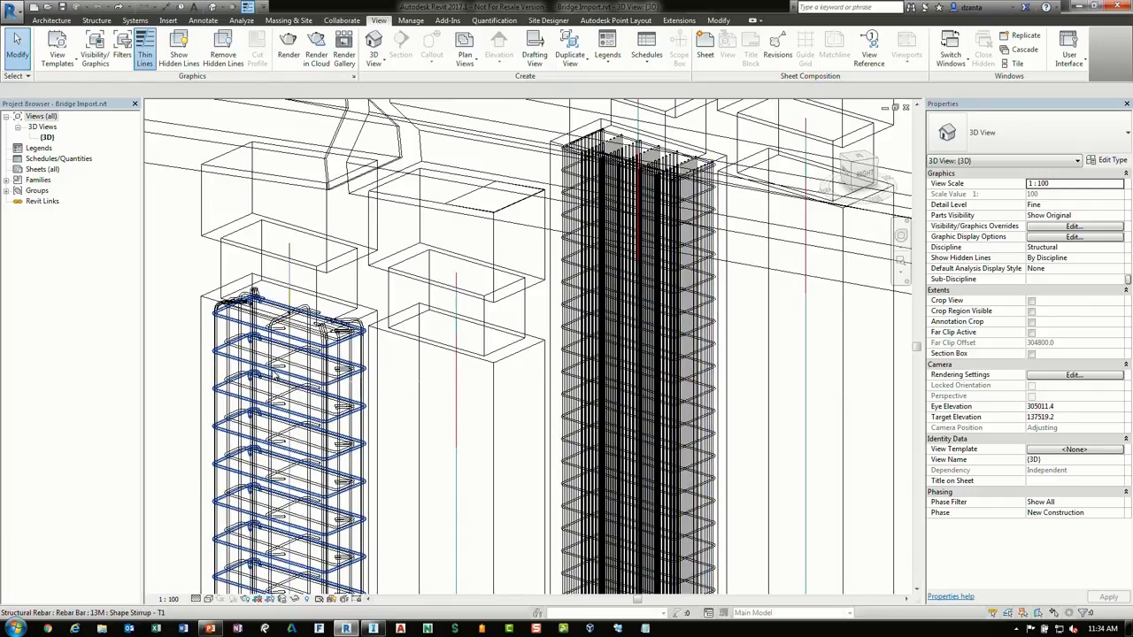
{"action": "scroll", "coordinate": [687, 417], "scroll_direction": "down", "scroll_amount": 1}
{"action": "middle_click_drag", "start_coordinate": [688, 417], "coordinate": [466, 330]}
{"action": "left_click", "coordinate": [222, 254]}
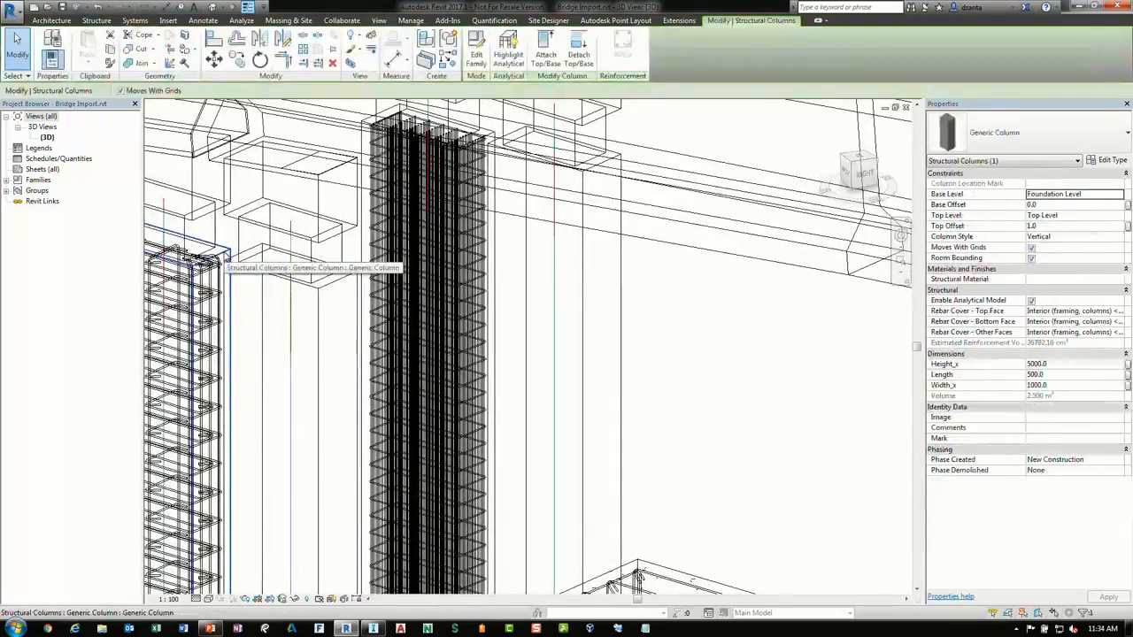
{"action": "left_click_drag", "start_coordinate": [223, 255], "coordinate": [855, 319], "text": "ctrl"}
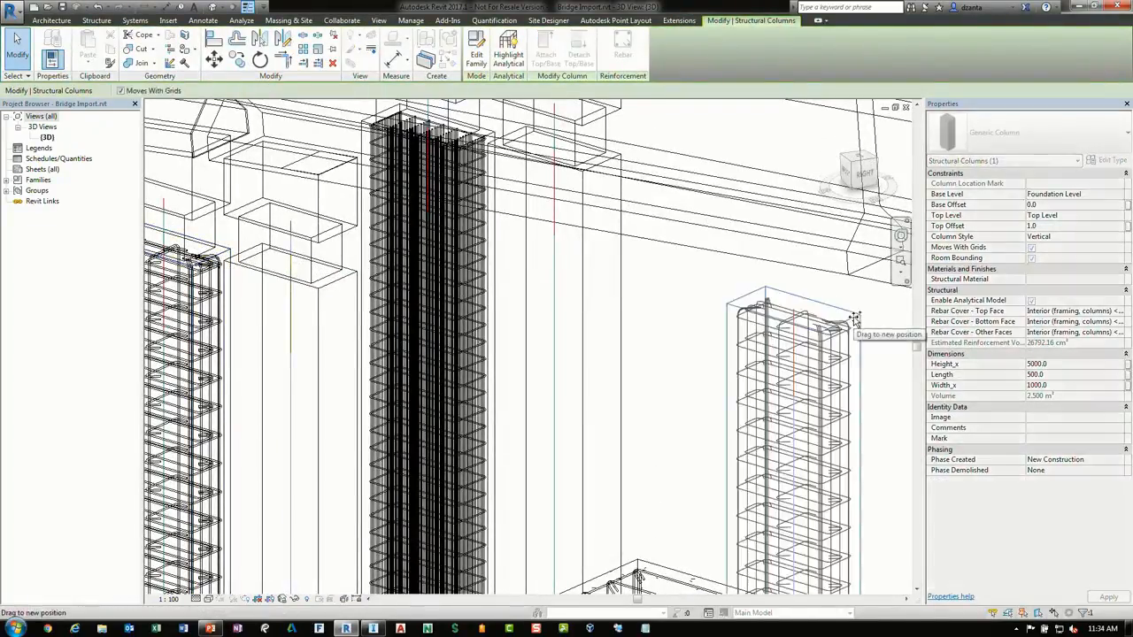
{"action": "middle_click_drag", "start_coordinate": [879, 360], "coordinate": [325, 274]}
{"action": "scroll", "coordinate": [299, 221], "scroll_direction": "up", "scroll_amount": 1}
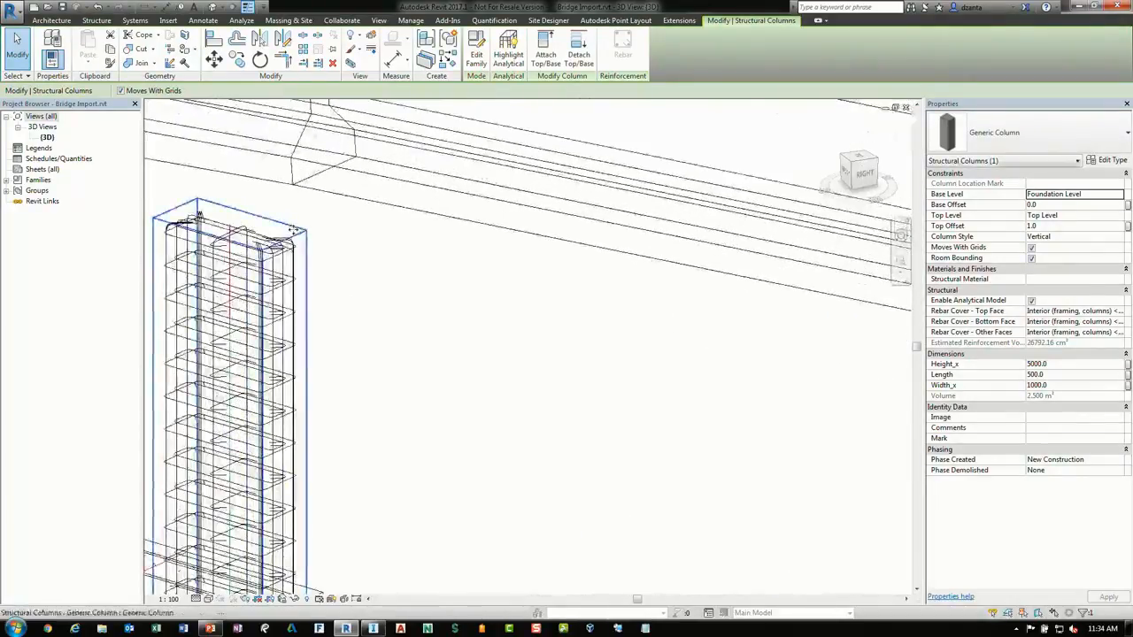
{"action": "left_click_drag", "start_coordinate": [306, 234], "coordinate": [630, 299], "text": "ctrl"}
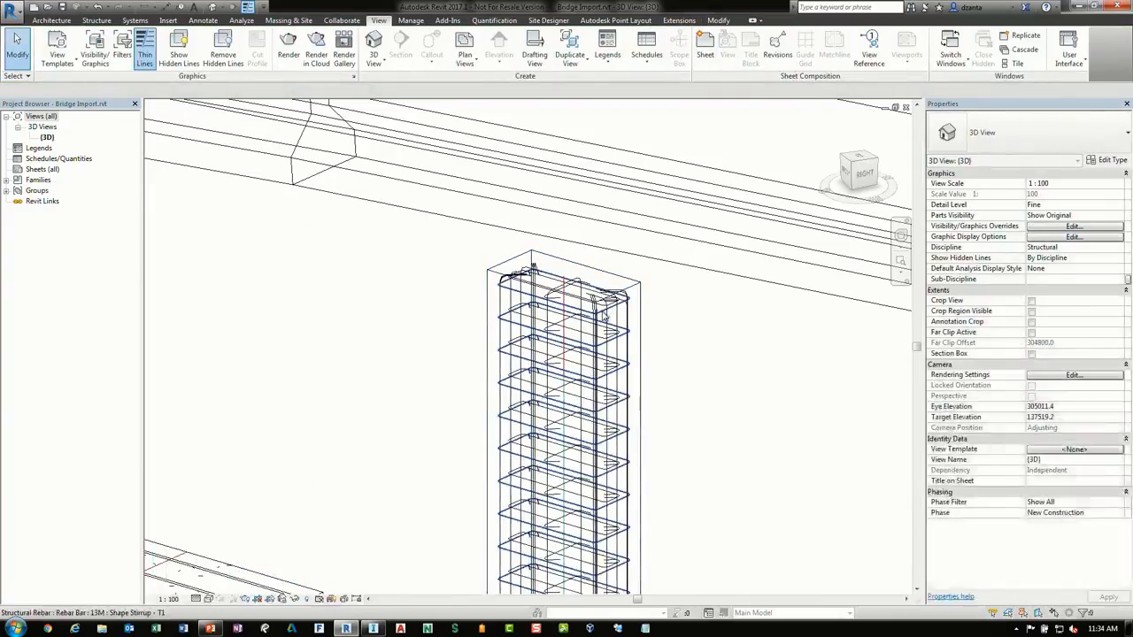
Delete all the rebar inside the moved column
{"action": "left_click", "coordinate": [602, 311]}
{"action": "key", "text": "Delete"}
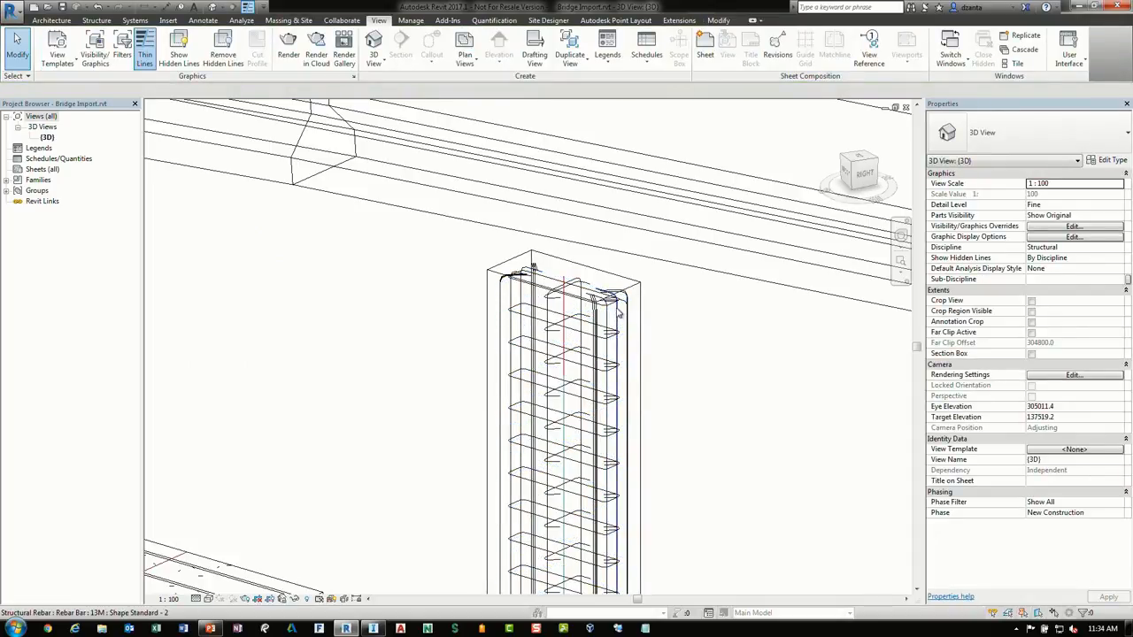
{"action": "key", "text": "s"}
{"action": "key", "text": "a"}
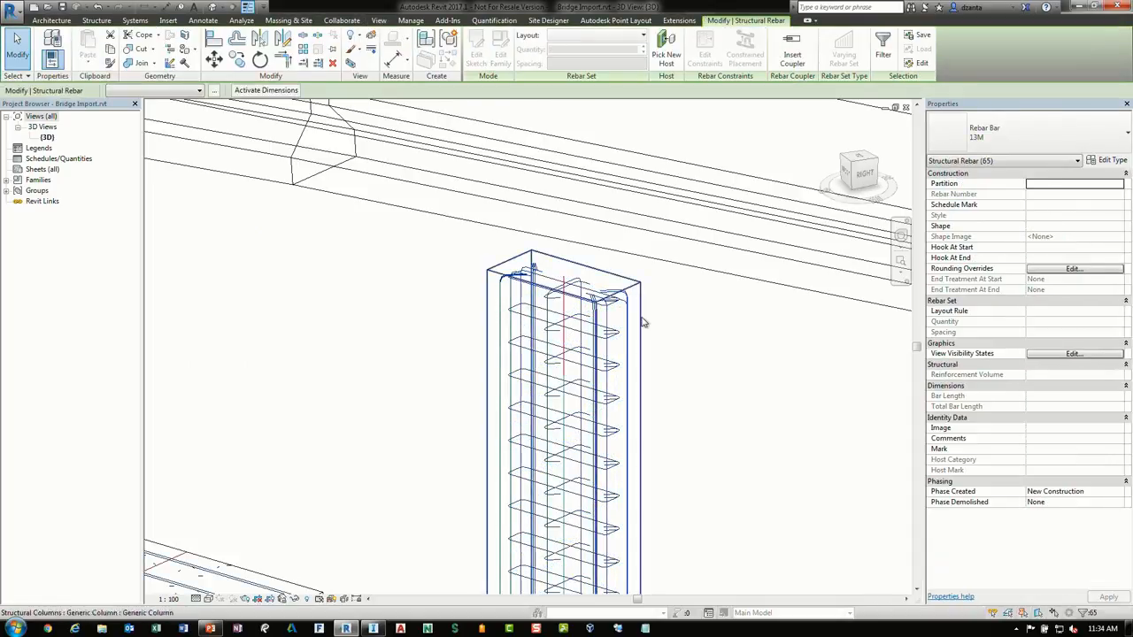
{"action": "key", "text": "Delete"}
{"action": "middle_click_drag", "start_coordinate": [721, 376], "coordinate": [705, 313]}
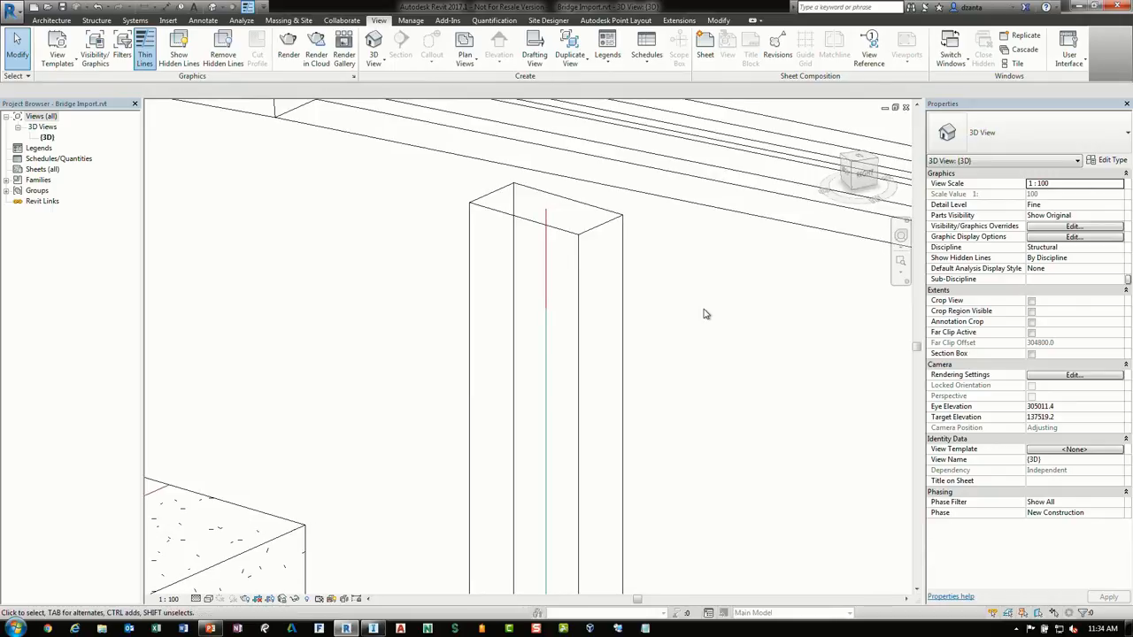
Try to start the Revit Extensions Columns reinforcement tool without a selection
{"action": "left_click", "coordinate": [685, 21]}
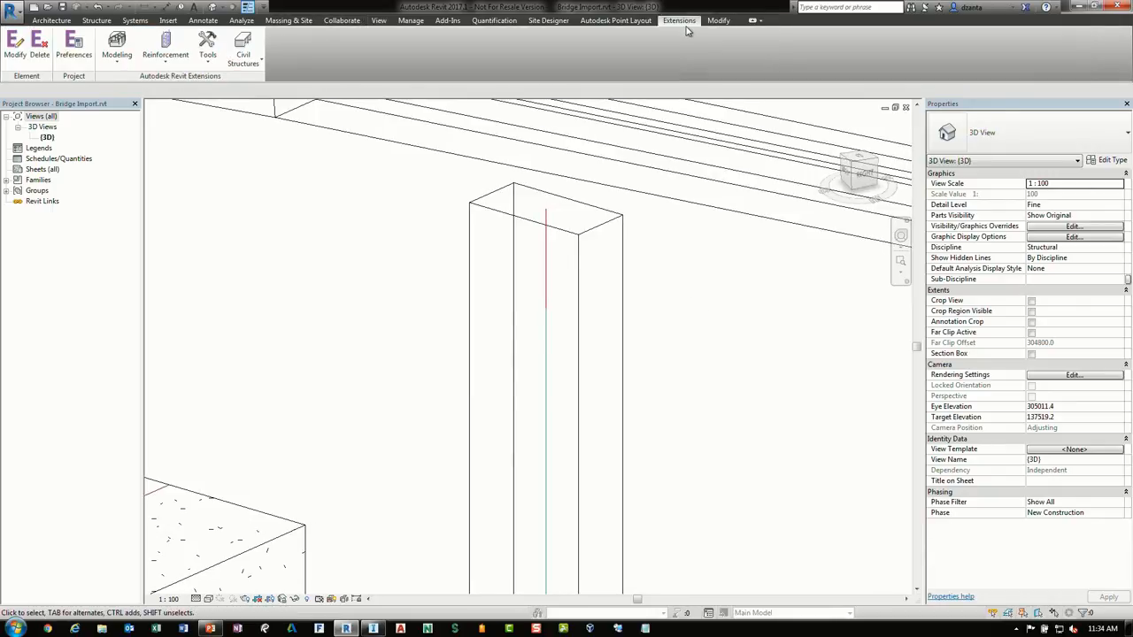
{"action": "left_click", "coordinate": [177, 66]}
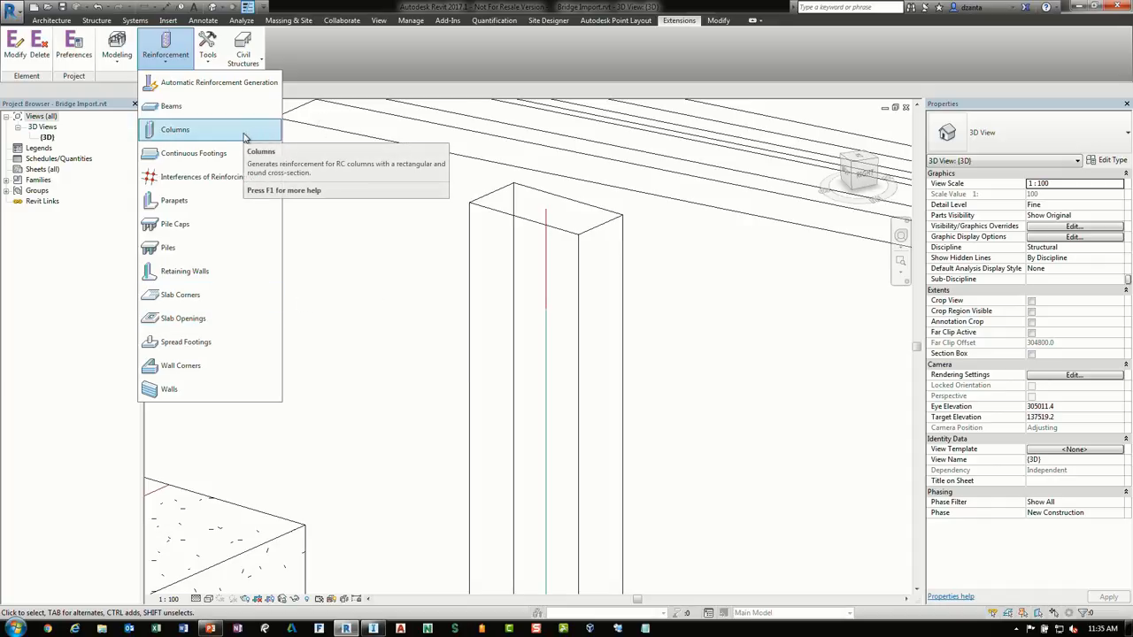
{"action": "left_click", "coordinate": [171, 132]}
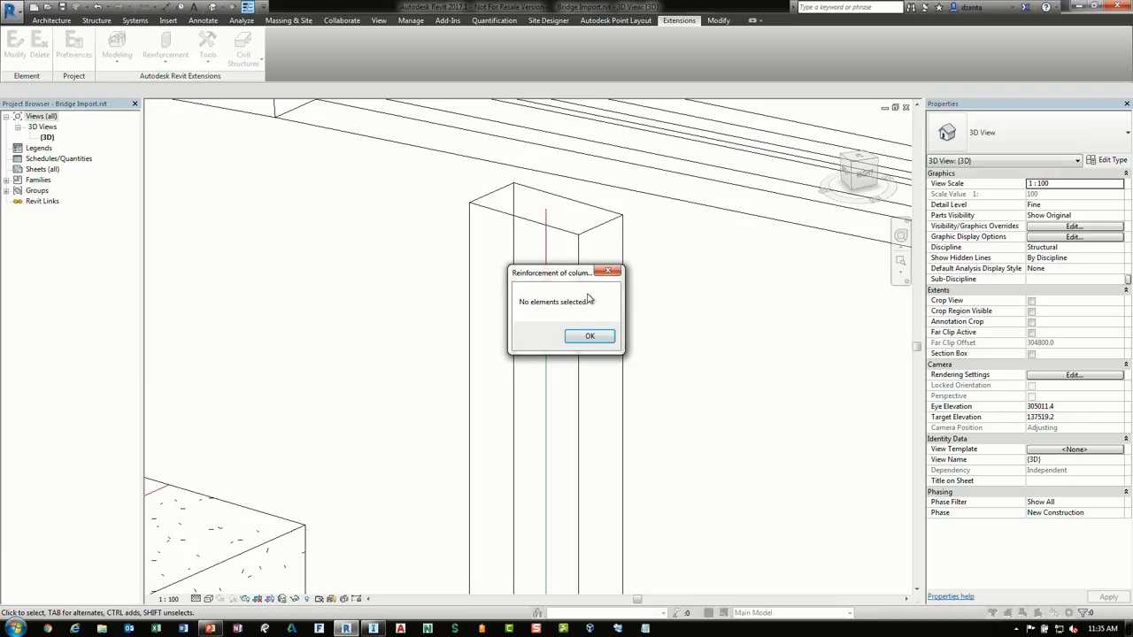
{"action": "left_click", "coordinate": [589, 335]}
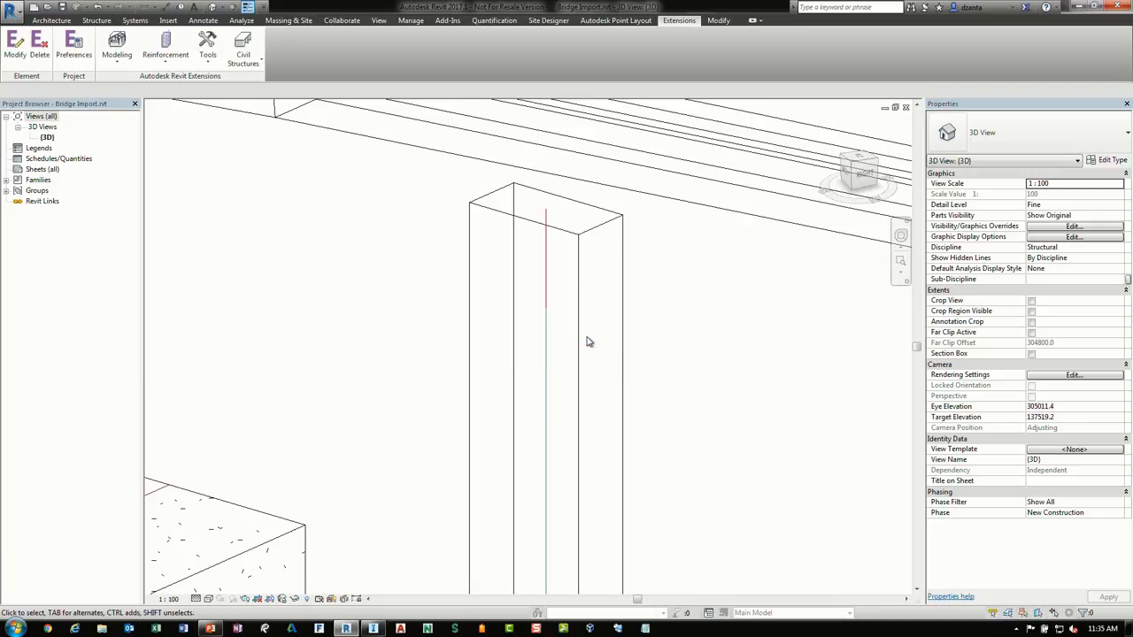
Select the moved column and open the Revit Extensions Columns reinforcement dialog for it
{"action": "left_click", "coordinate": [599, 227]}
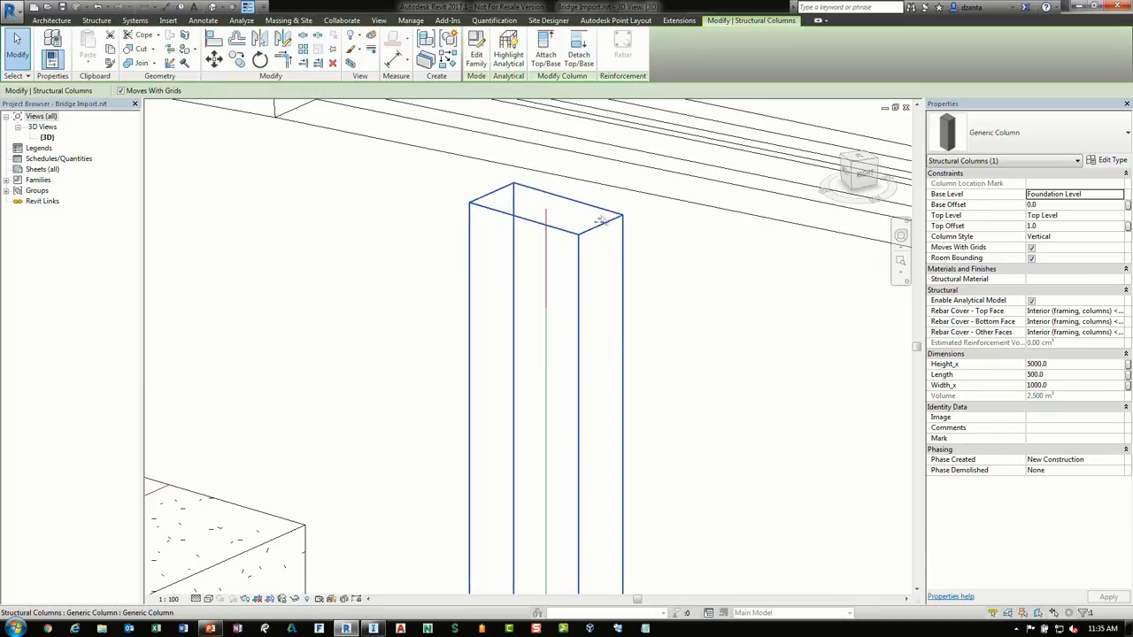
{"action": "left_click", "coordinate": [678, 21]}
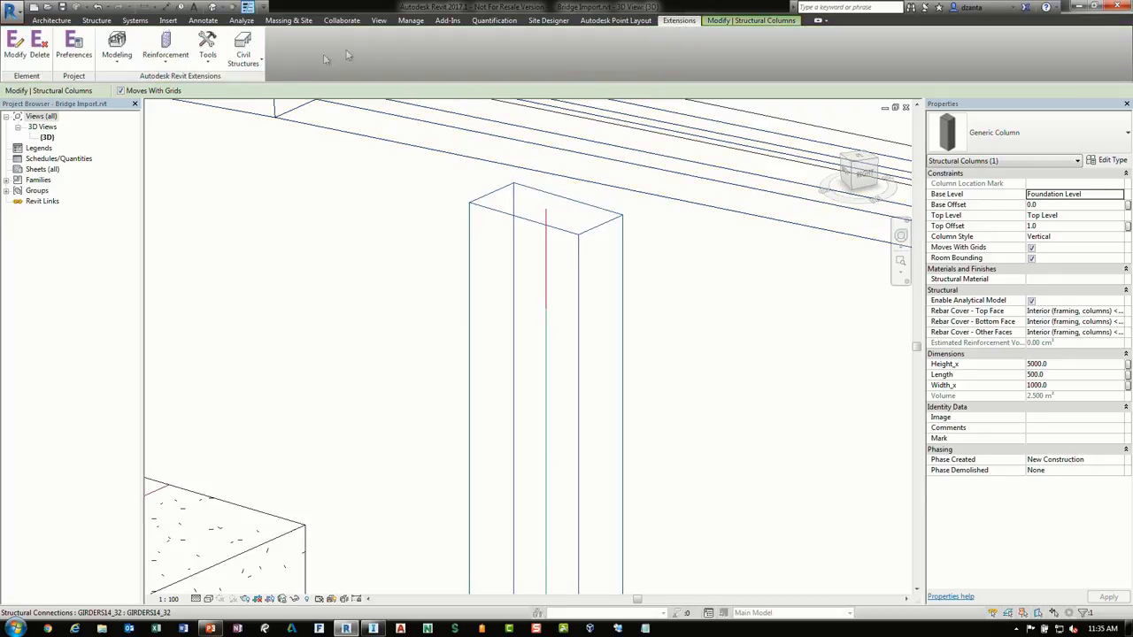
{"action": "left_click", "coordinate": [165, 49]}
{"action": "left_click", "coordinate": [181, 130]}
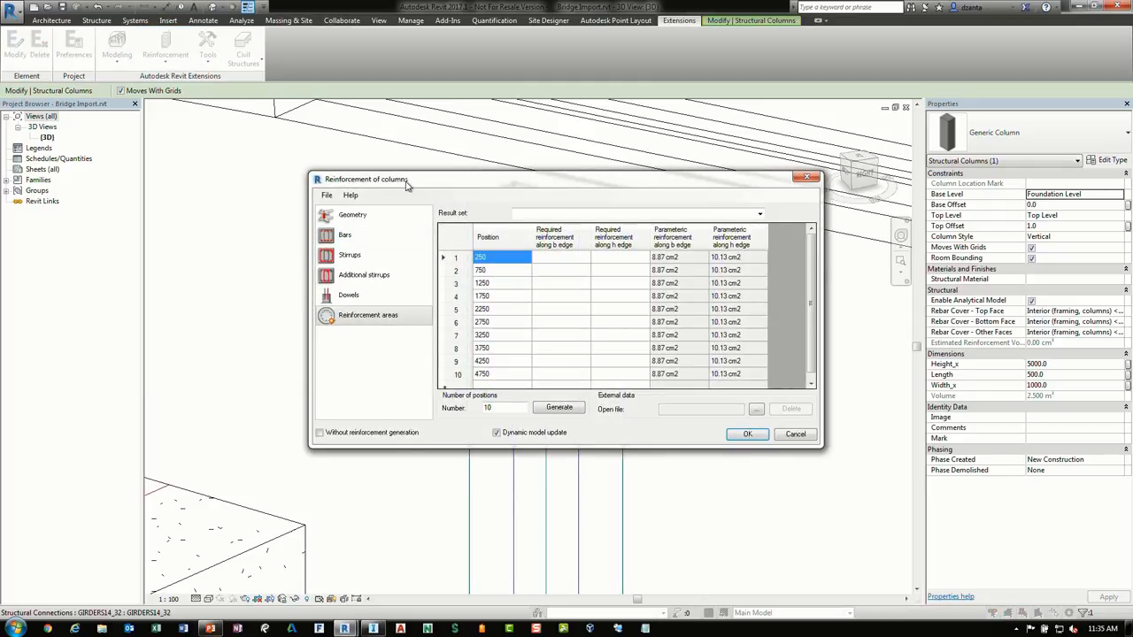
{"action": "left_click_drag", "start_coordinate": [407, 183], "coordinate": [391, 186]}
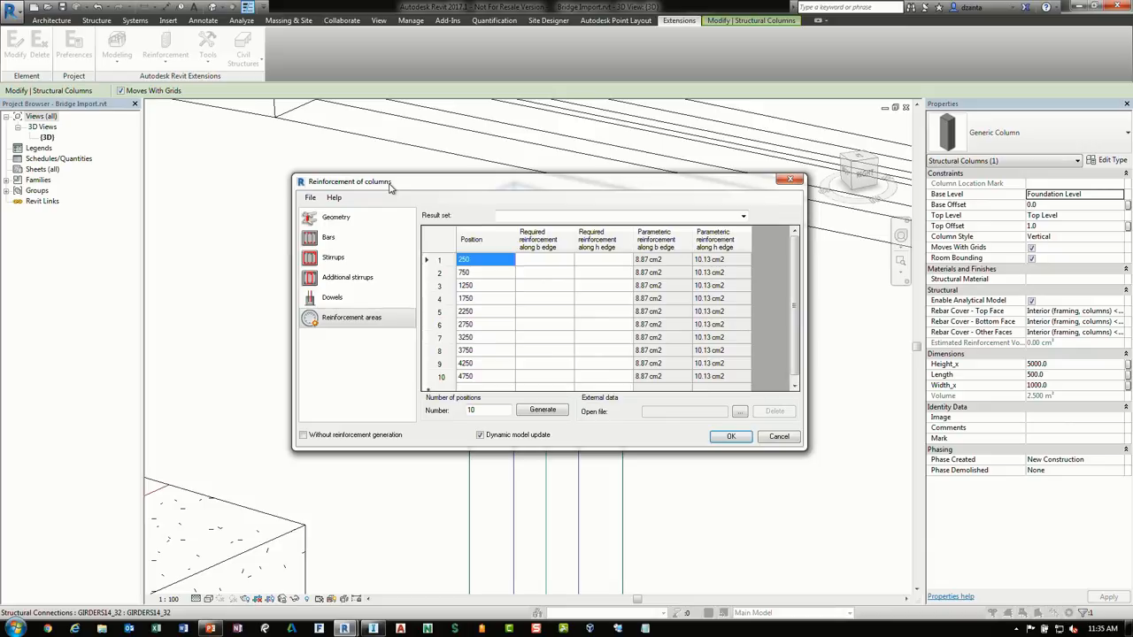
Keep 13M main bars with 90-degree hooks and set the number of bars to 2 along b and 3 along h
{"action": "left_click", "coordinate": [367, 219]}
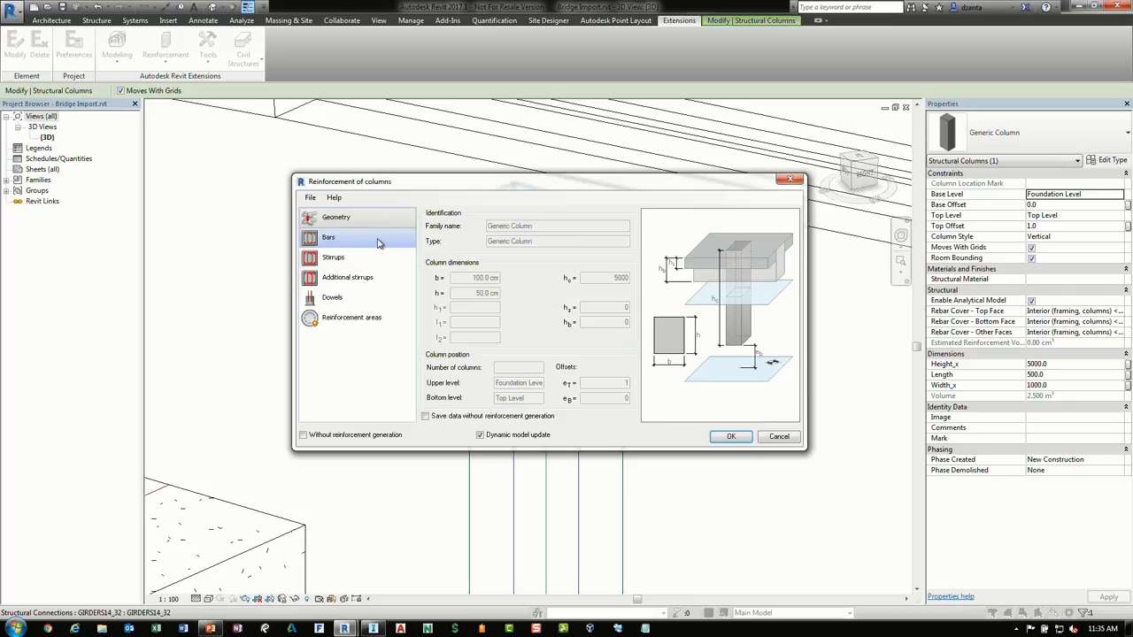
{"action": "left_click", "coordinate": [378, 242]}
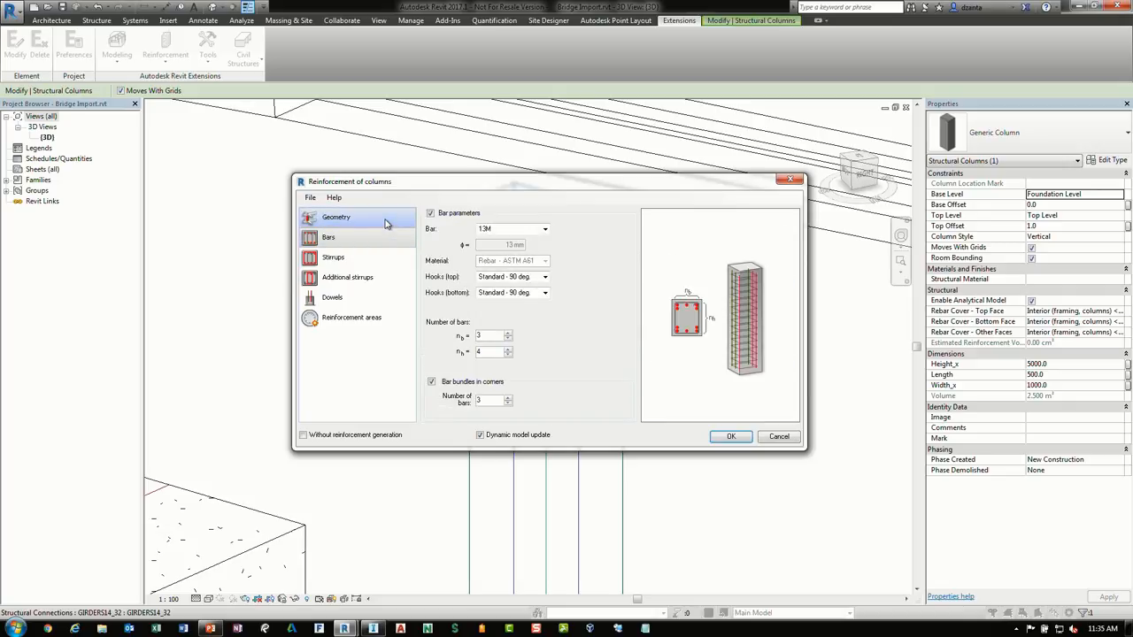
{"action": "left_click", "coordinate": [544, 229]}
{"action": "left_click", "coordinate": [544, 229]}
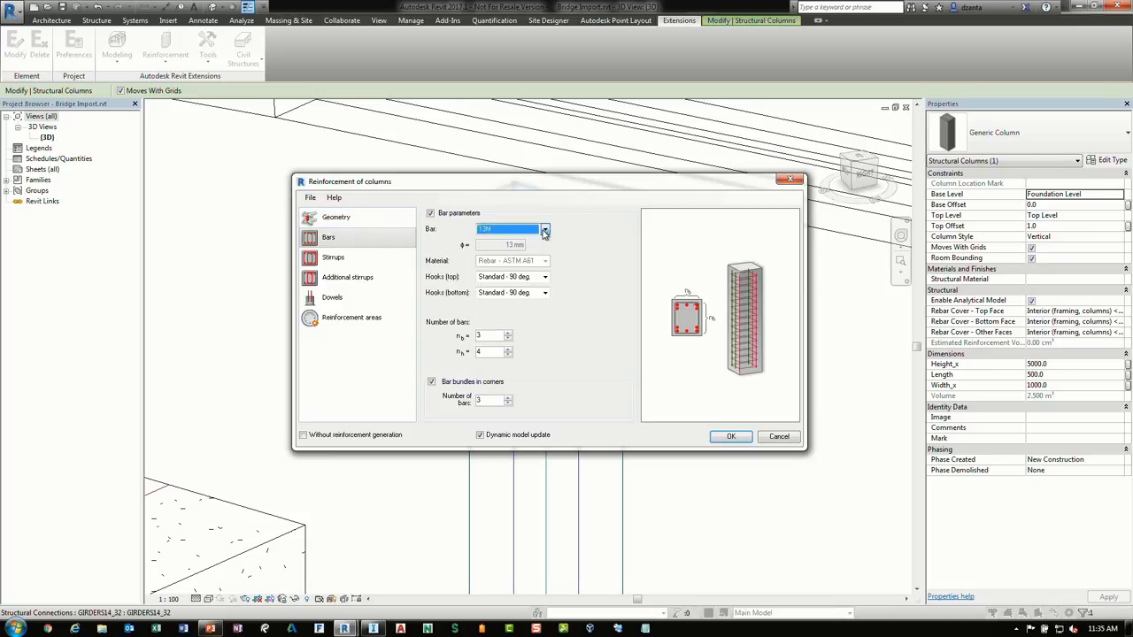
{"action": "left_click", "coordinate": [544, 277]}
{"action": "left_click", "coordinate": [545, 280]}
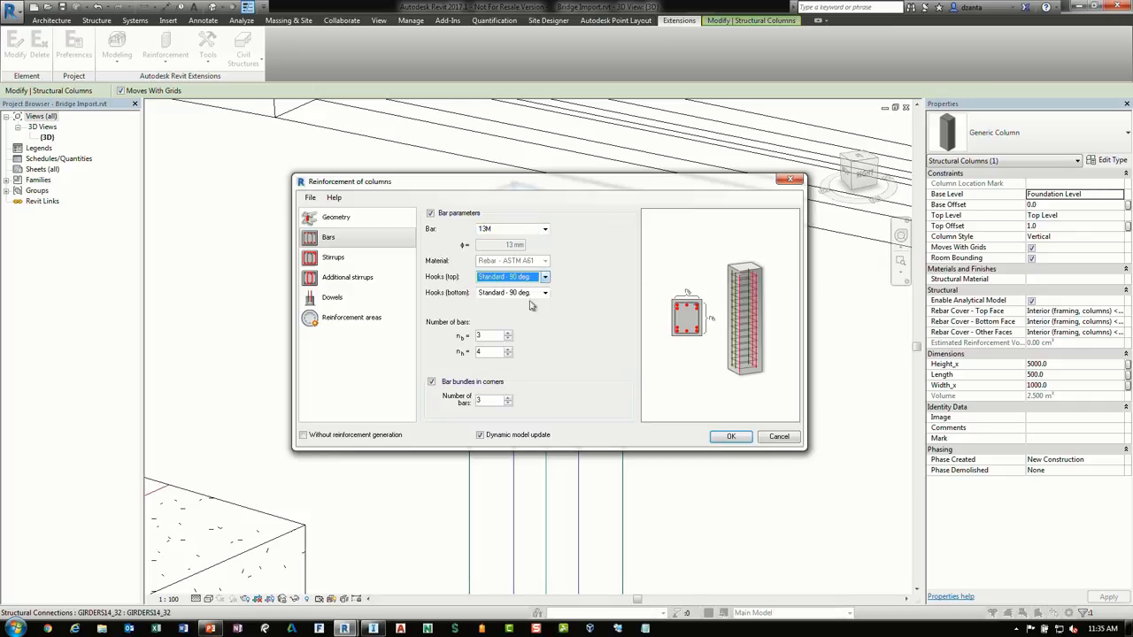
{"action": "left_click", "coordinate": [545, 293]}
{"action": "left_click", "coordinate": [542, 296]}
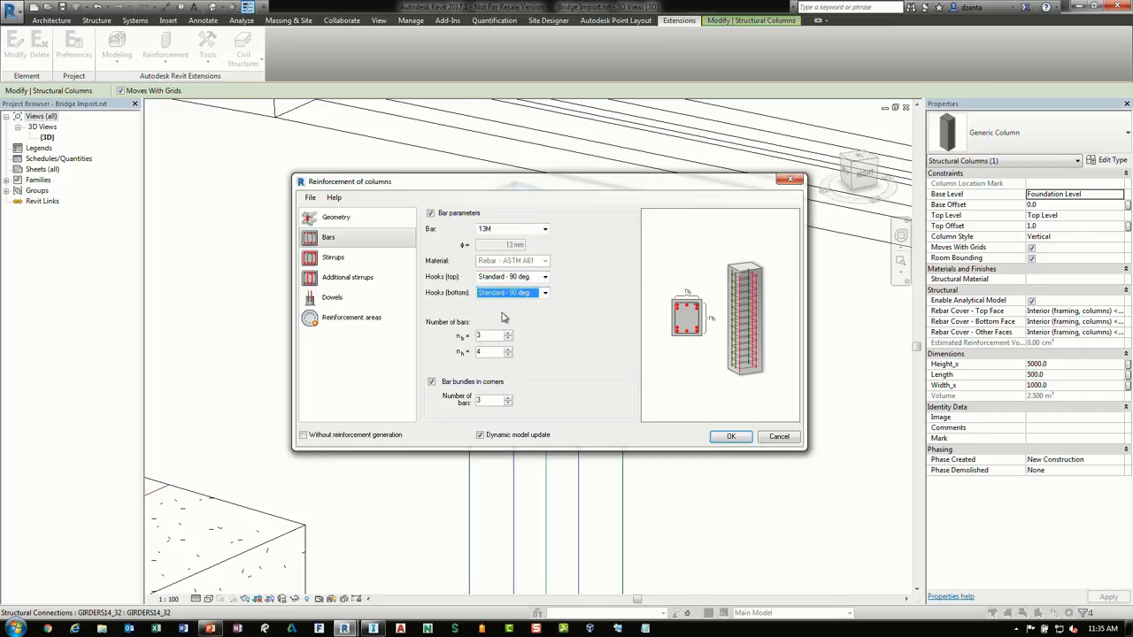
{"action": "left_click", "coordinate": [508, 338]}
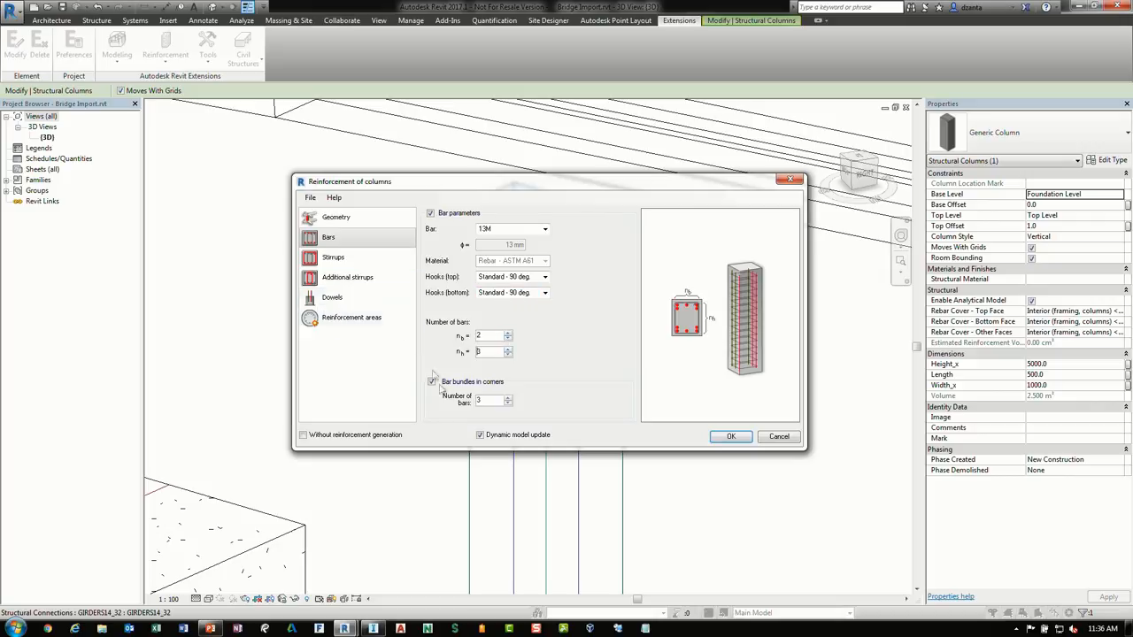
Pick a different stirrup type and stirrup distribution type on the Stirrups page
{"action": "left_click", "coordinate": [334, 258]}
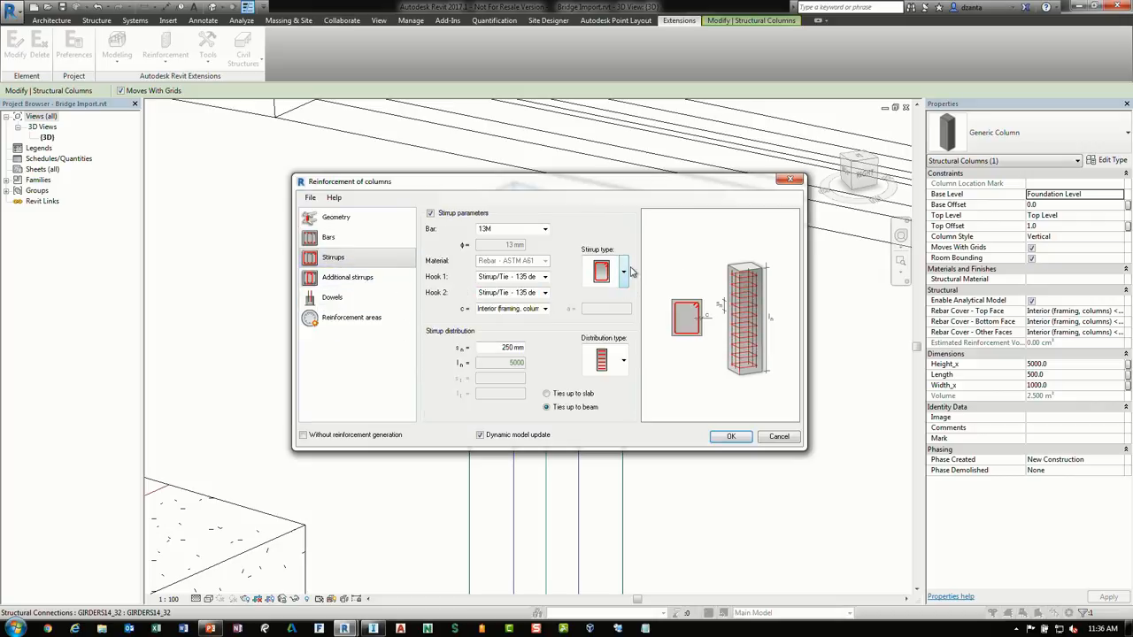
{"action": "left_click", "coordinate": [624, 273]}
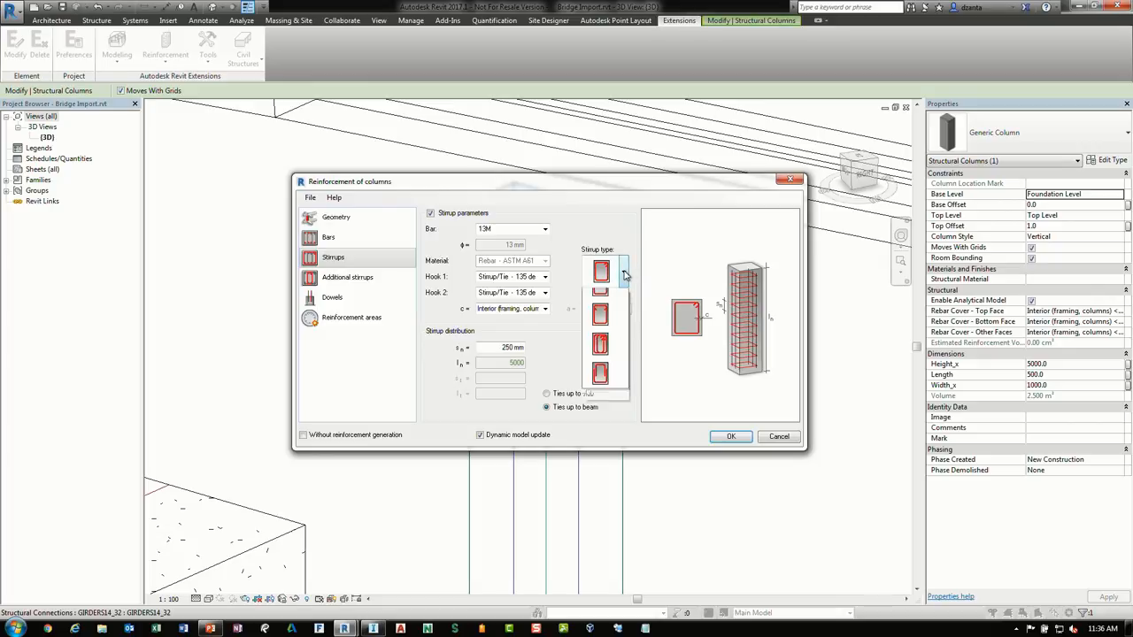
{"action": "left_click", "coordinate": [625, 322]}
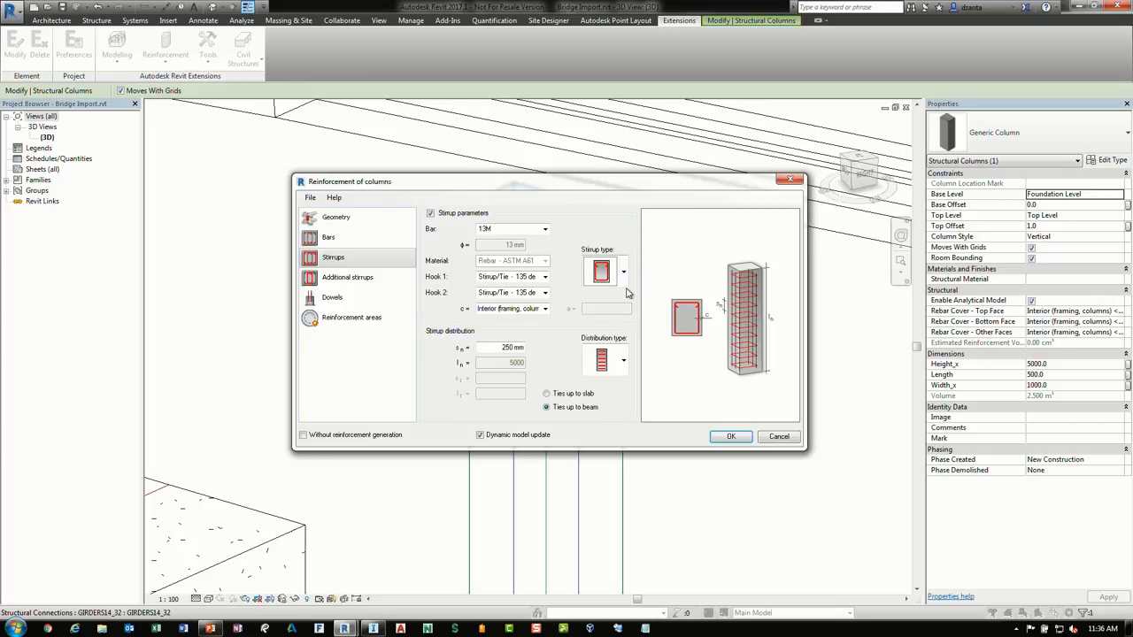
{"action": "left_click", "coordinate": [624, 362]}
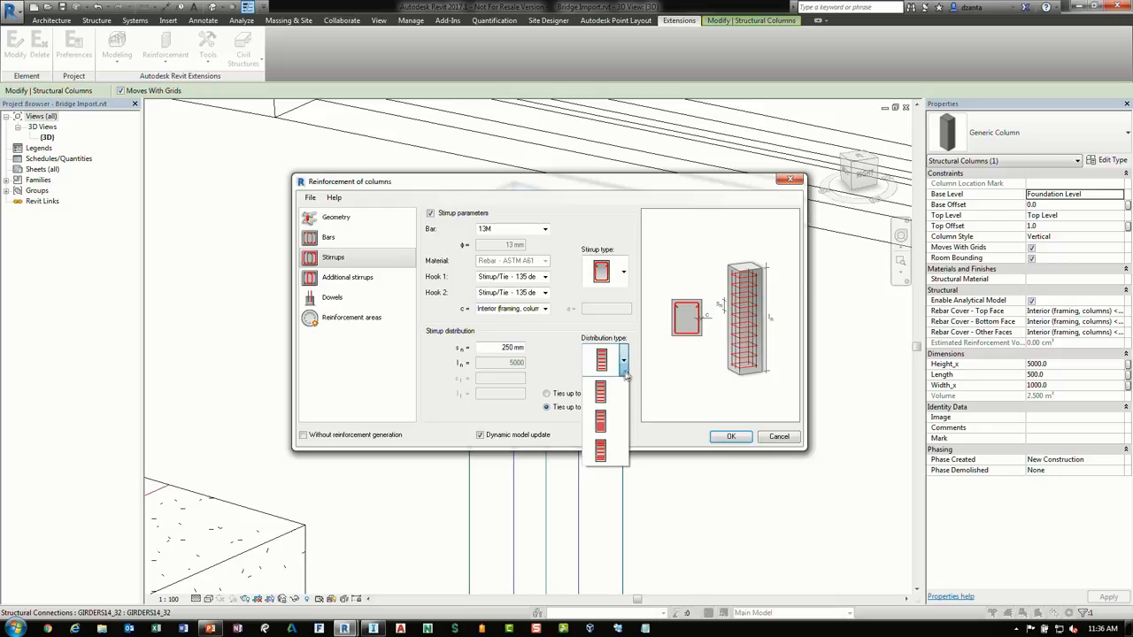
{"action": "left_click", "coordinate": [619, 395]}
Check the additional stirrups, dowels and reinforcement areas pages, then accept the dialog to generate the column reinforcement
{"action": "left_click", "coordinate": [346, 281]}
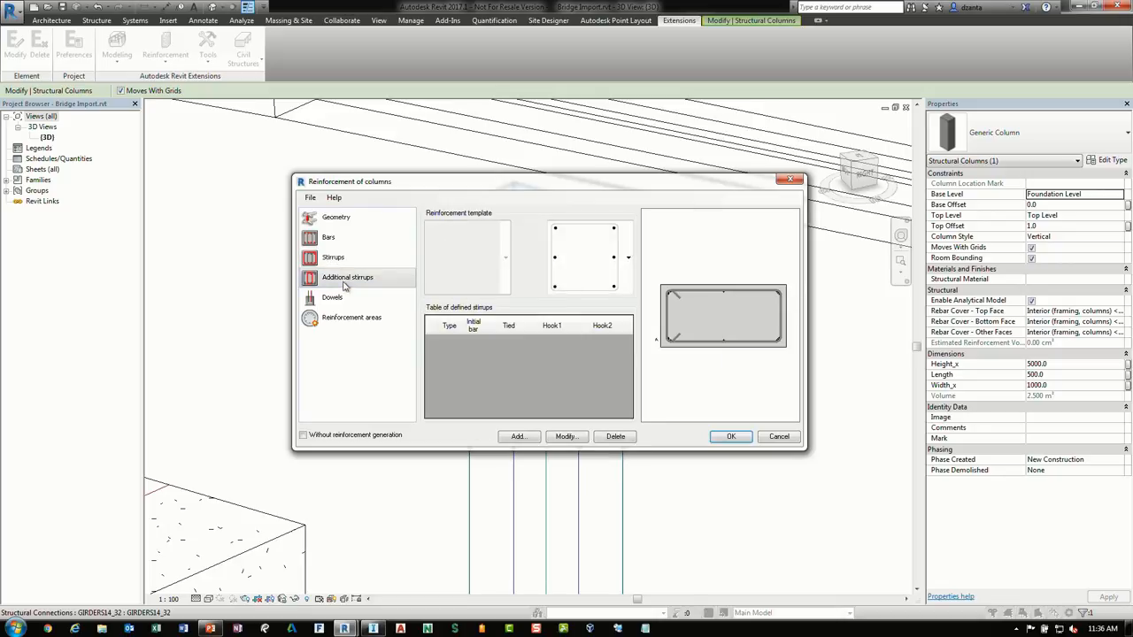
{"action": "left_click", "coordinate": [336, 306]}
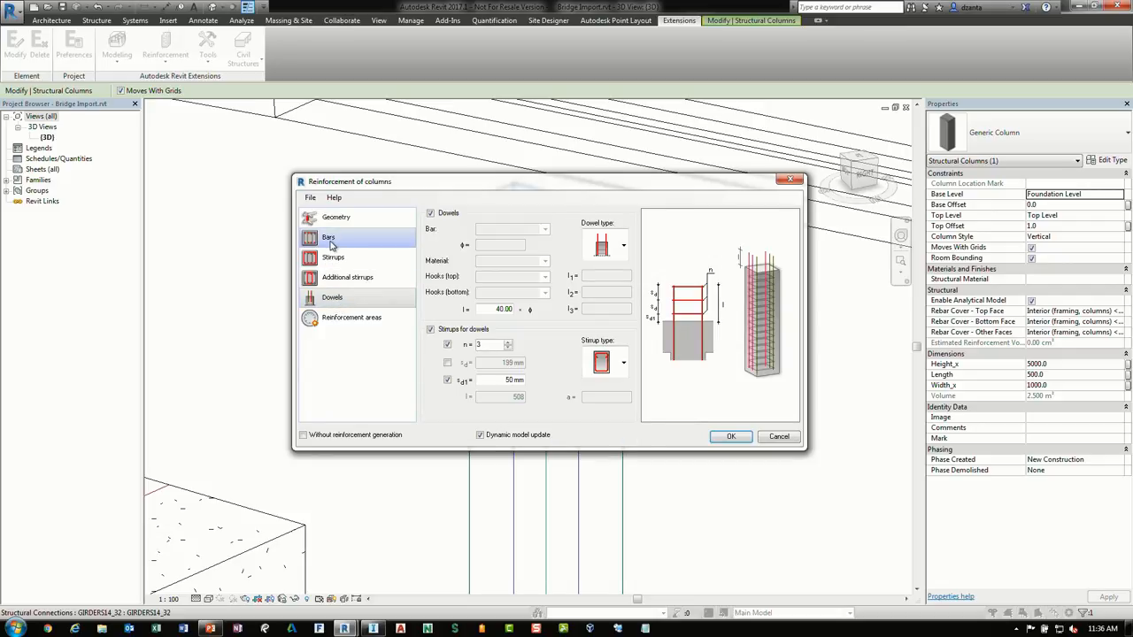
{"action": "left_click", "coordinate": [350, 318]}
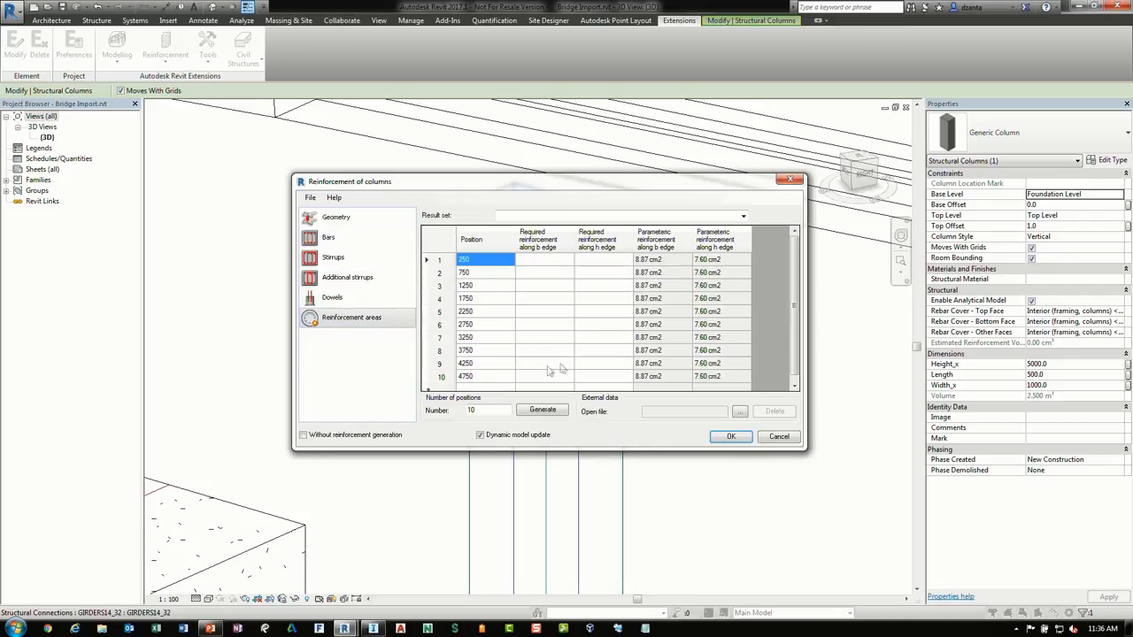
{"action": "left_click", "coordinate": [731, 438]}
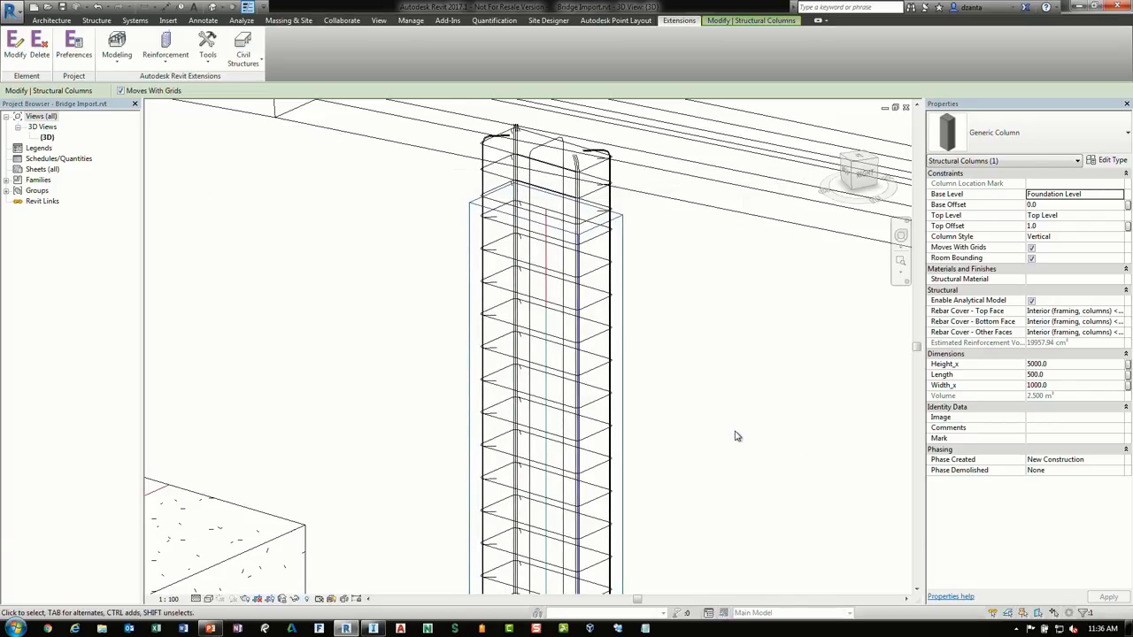
Select a stirrup set in the column and set it to display as solid in the 3D view
{"action": "left_click", "coordinate": [747, 429]}
{"action": "middle_click_drag", "start_coordinate": [753, 362], "coordinate": [714, 423], "text": "shift"}
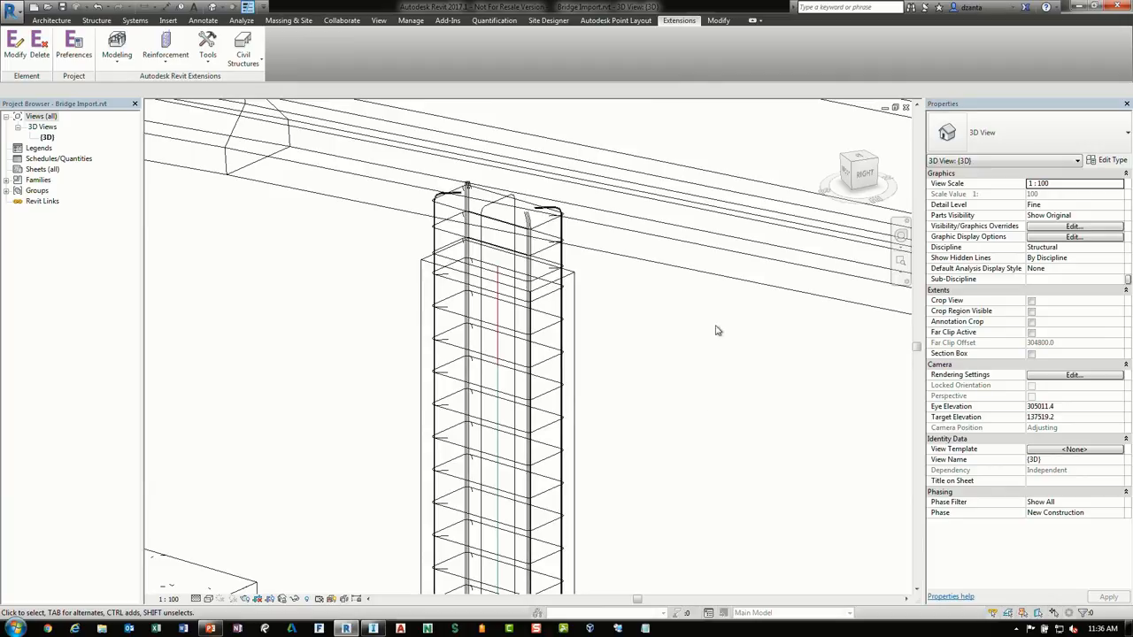
{"action": "middle_click_drag", "start_coordinate": [681, 362], "coordinate": [641, 397], "text": "shift"}
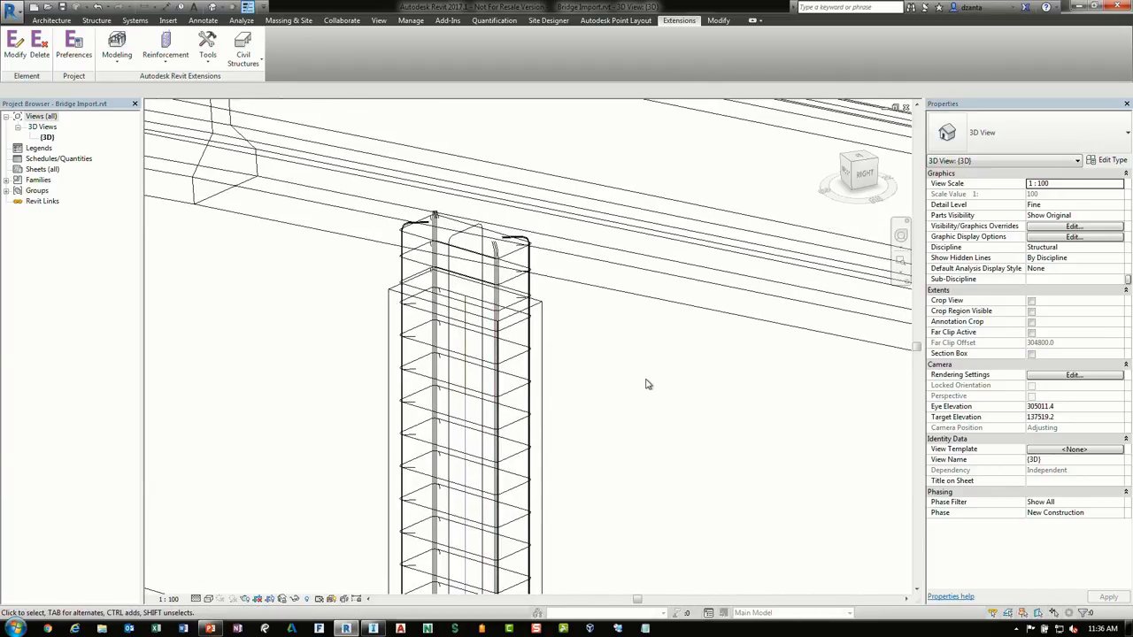
{"action": "left_click", "coordinate": [507, 283]}
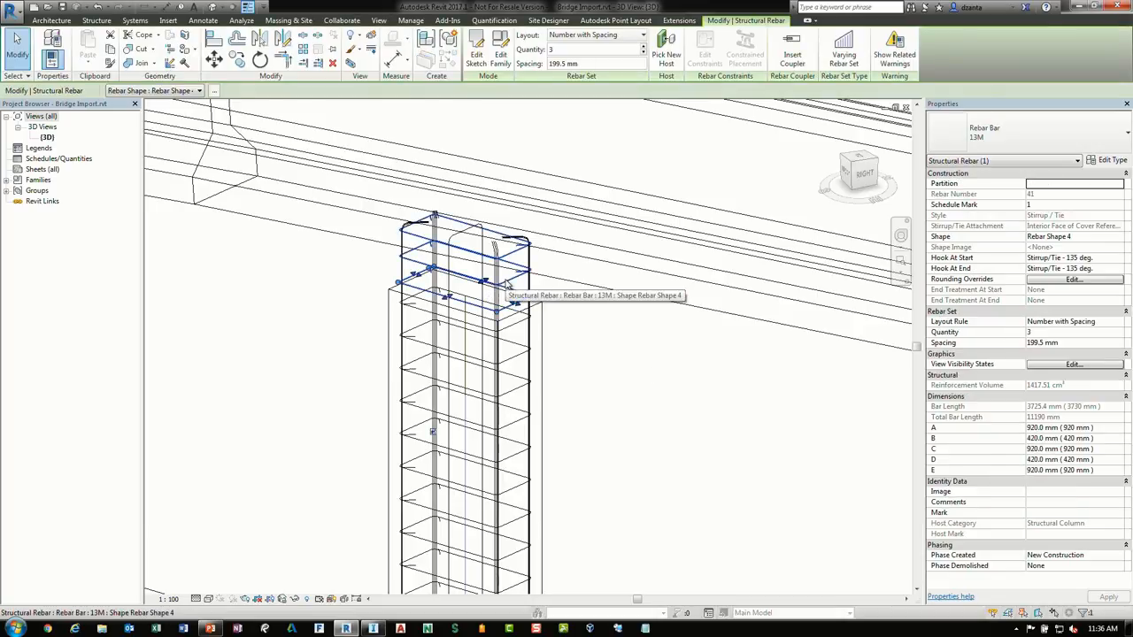
{"action": "left_click", "coordinate": [1073, 363]}
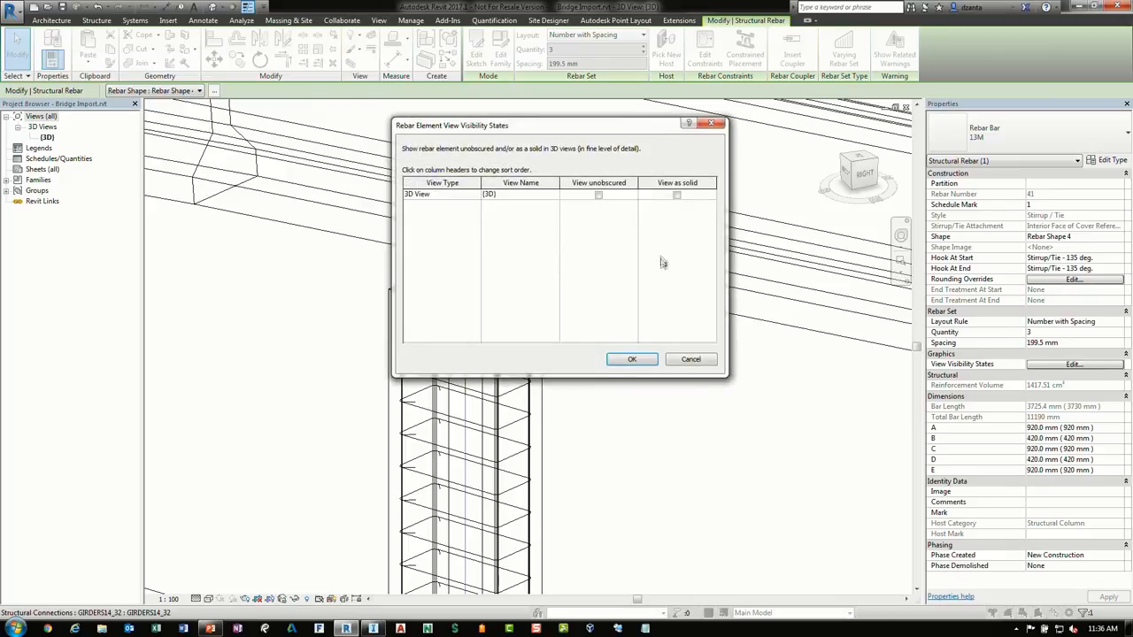
{"action": "left_click", "coordinate": [677, 195]}
{"action": "left_click", "coordinate": [630, 359]}
{"action": "left_click", "coordinate": [600, 407]}
Preview the solid stirrups in the Shaded visual style, then return the 3D view to Wireframe
{"action": "scroll", "coordinate": [499, 237], "scroll_direction": "up", "scroll_amount": 3}
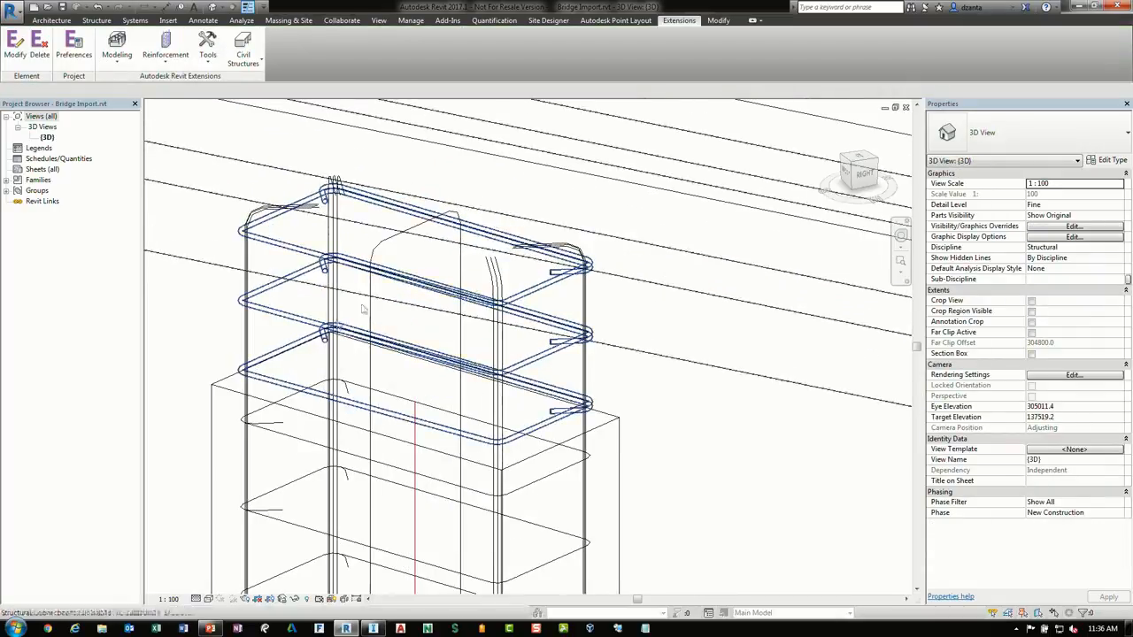
{"action": "key", "text": "s"}
{"action": "key", "text": "d"}
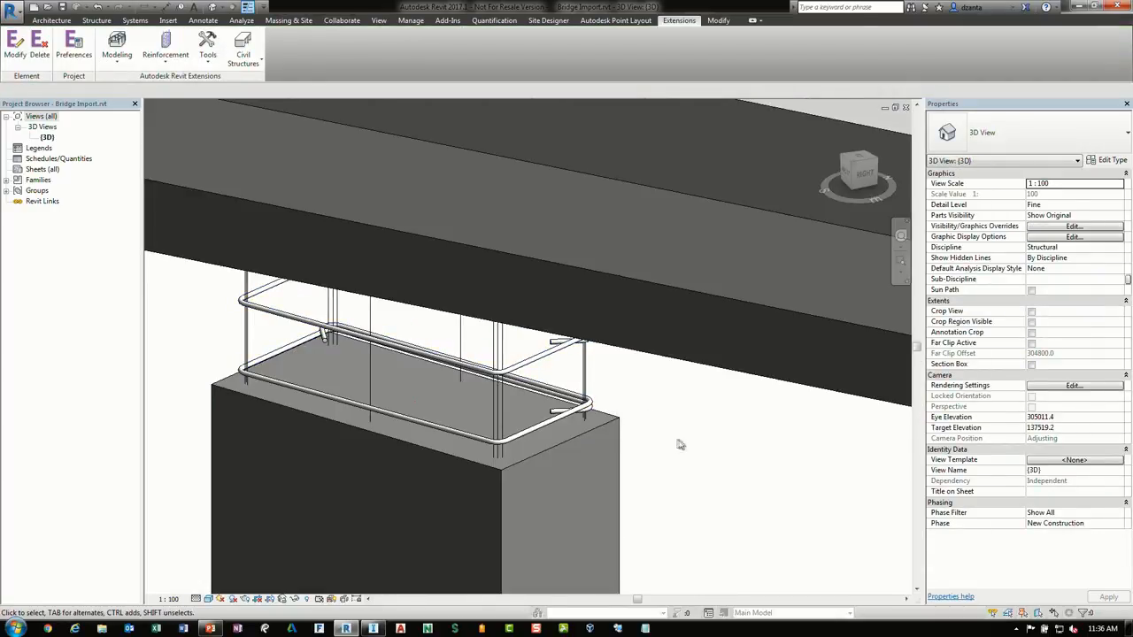
{"action": "middle_click_drag", "start_coordinate": [677, 447], "coordinate": [677, 400]}
{"action": "scroll", "coordinate": [633, 354], "scroll_direction": "up", "scroll_amount": 1}
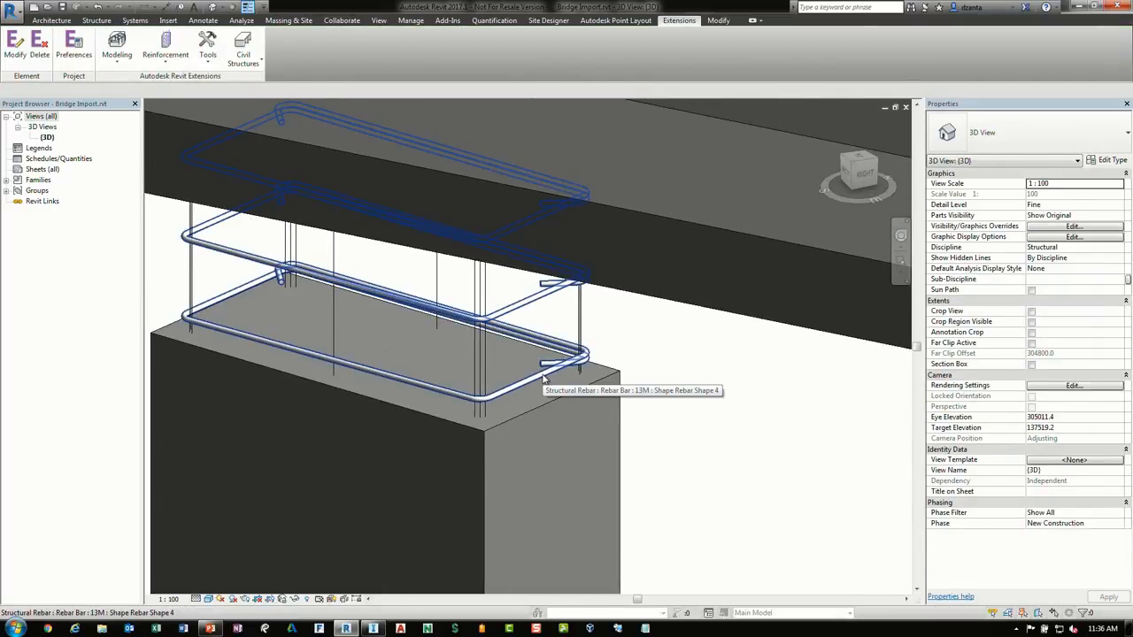
{"action": "scroll", "coordinate": [544, 381], "scroll_direction": "up", "scroll_amount": 1}
{"action": "scroll", "coordinate": [535, 385], "scroll_direction": "down", "scroll_amount": 3}
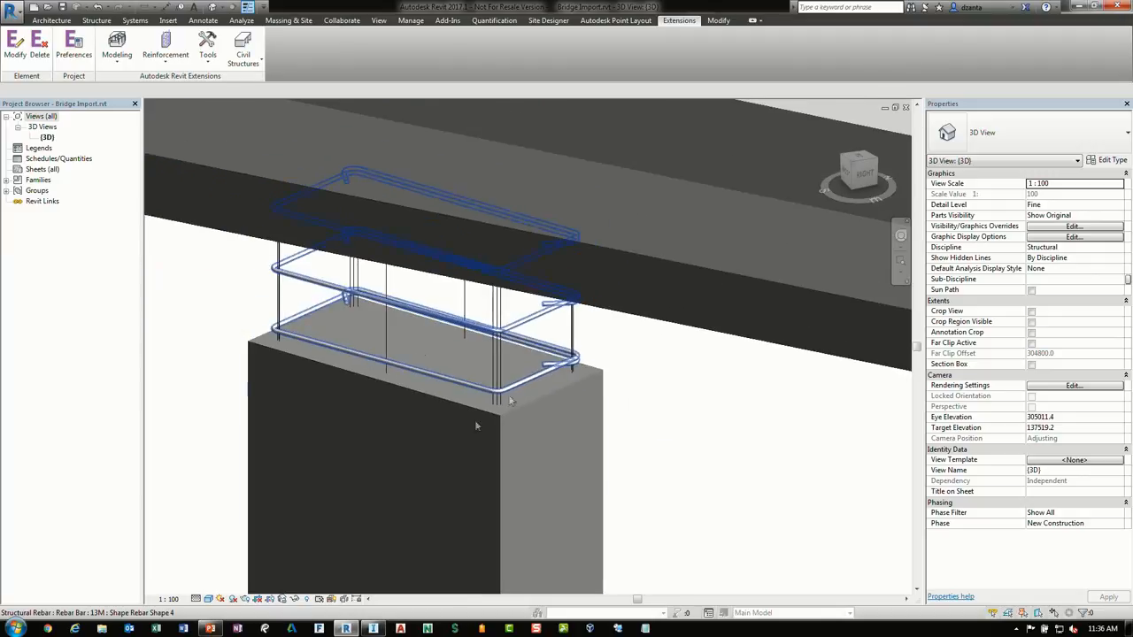
{"action": "left_click", "coordinate": [209, 599]}
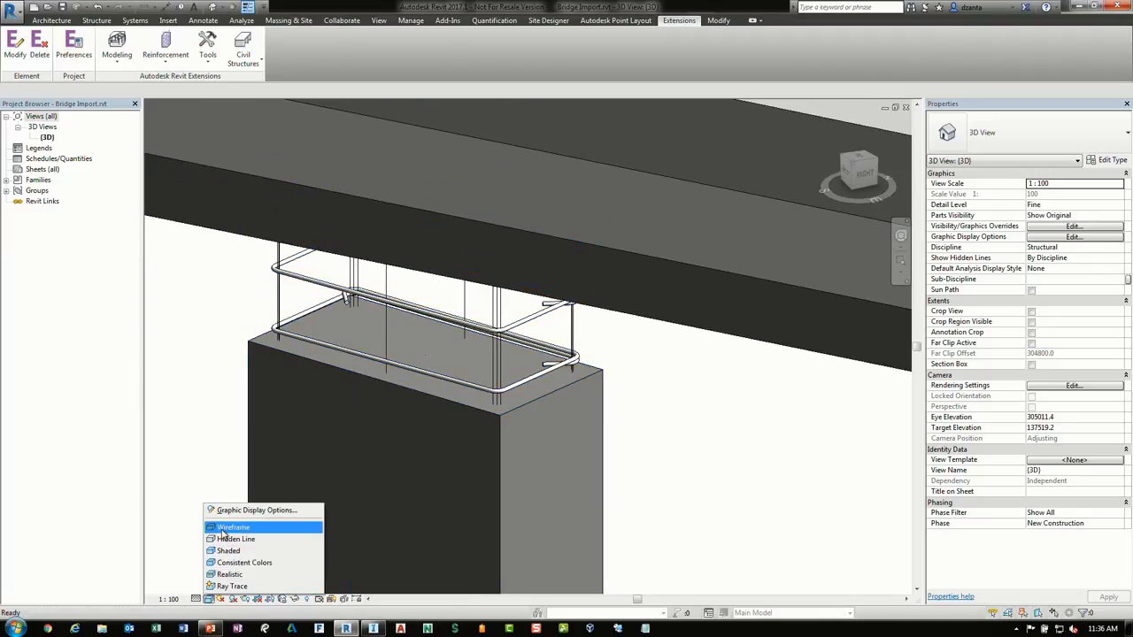
{"action": "left_click", "coordinate": [225, 528]}
Select all similar 13M rebar and set them to view unobscured and as solid in the 3D view
{"action": "left_click", "coordinate": [493, 312]}
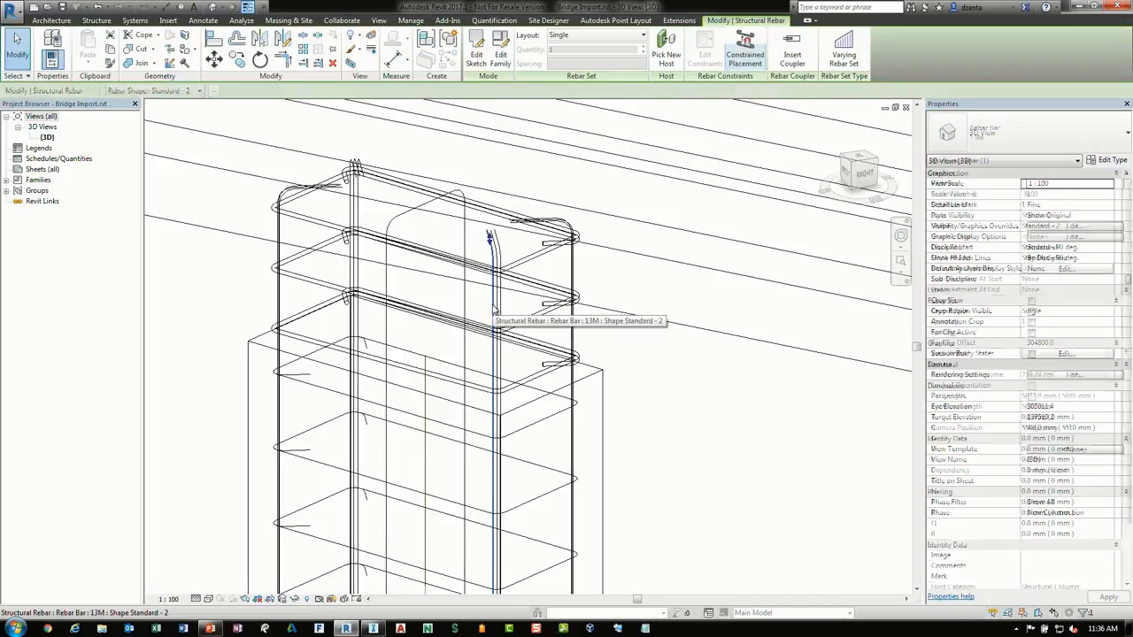
{"action": "key", "text": "s"}
{"action": "key", "text": "a"}
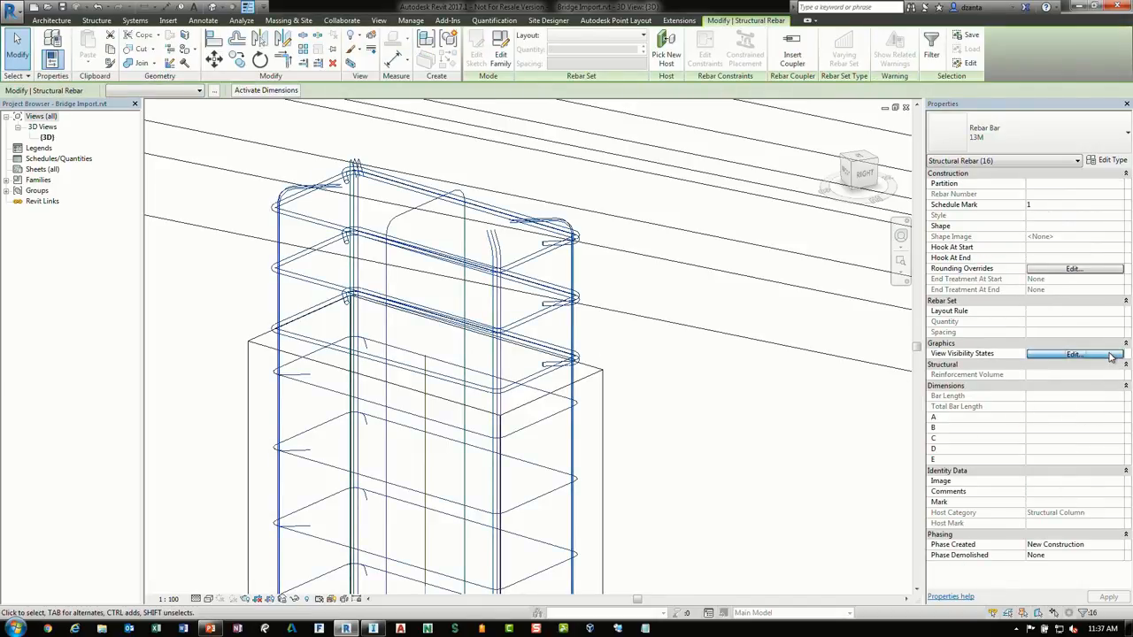
{"action": "left_click", "coordinate": [1111, 354]}
{"action": "left_click", "coordinate": [599, 196]}
{"action": "left_click", "coordinate": [599, 196]}
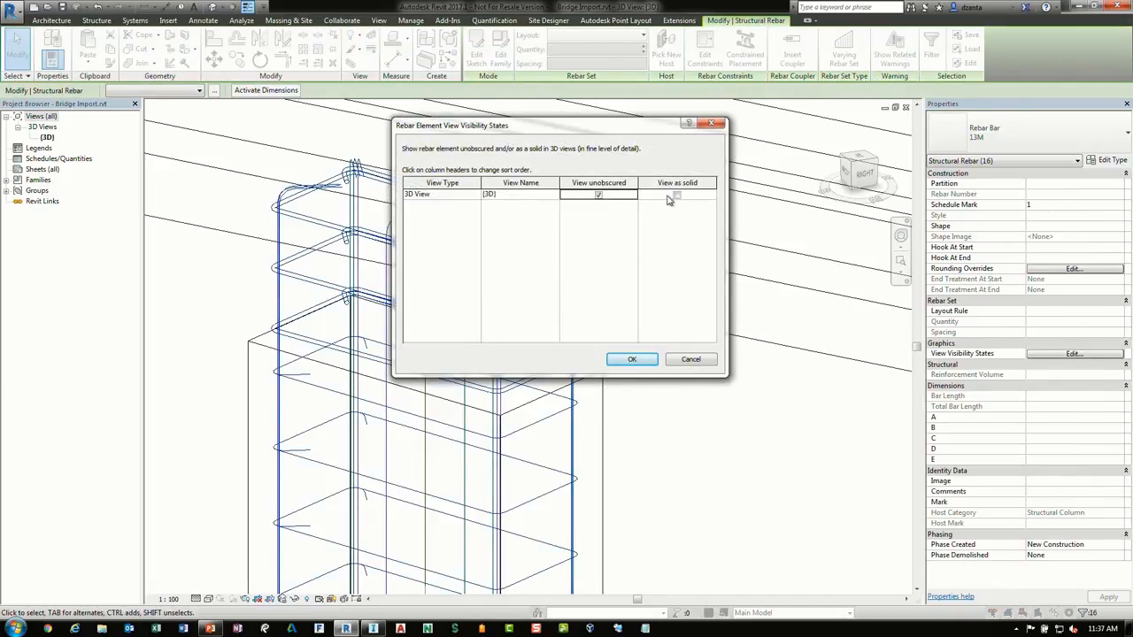
{"action": "left_click", "coordinate": [676, 196]}
{"action": "left_click", "coordinate": [616, 361]}
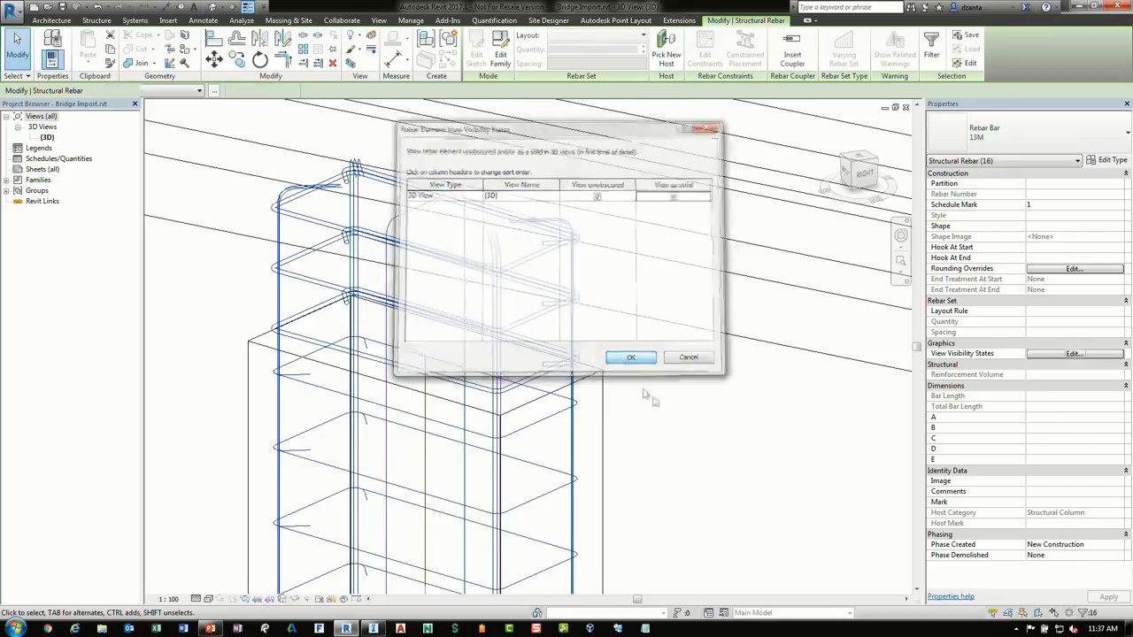
Switch the 3D view to the Shaded visual style and zoom to inspect the column reinforcement
{"action": "left_click", "coordinate": [718, 430]}
{"action": "key", "text": "s"}
{"action": "key", "text": "d"}
{"action": "middle_click_drag", "start_coordinate": [651, 476], "coordinate": [644, 317]}
{"action": "scroll", "coordinate": [638, 311], "scroll_direction": "up", "scroll_amount": 1}
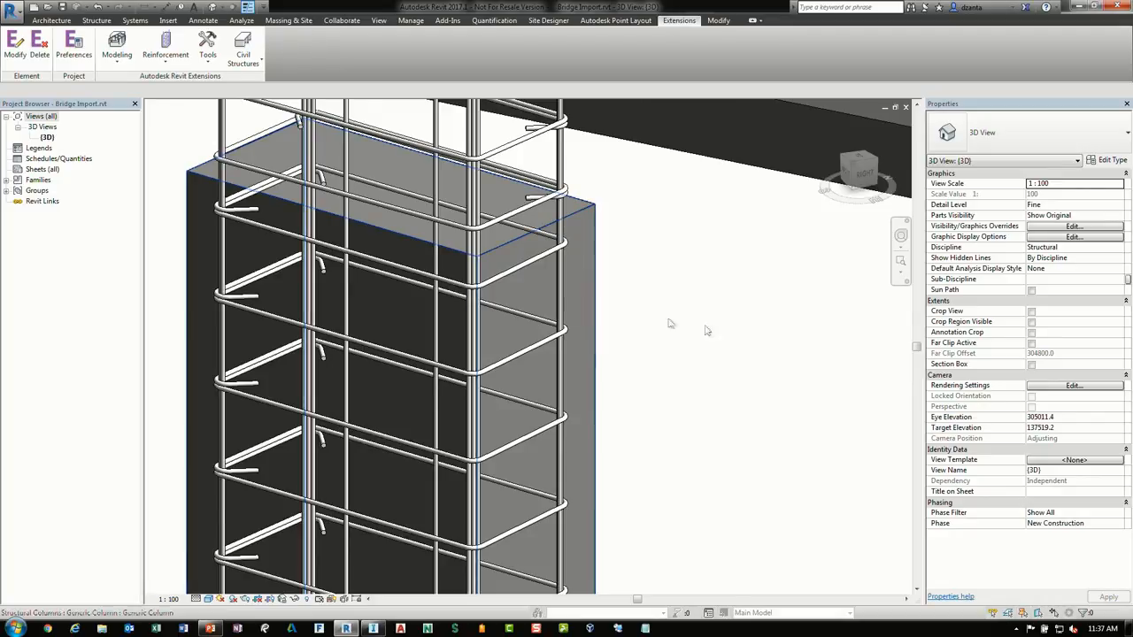
{"action": "scroll", "coordinate": [599, 324], "scroll_direction": "down", "scroll_amount": 2}
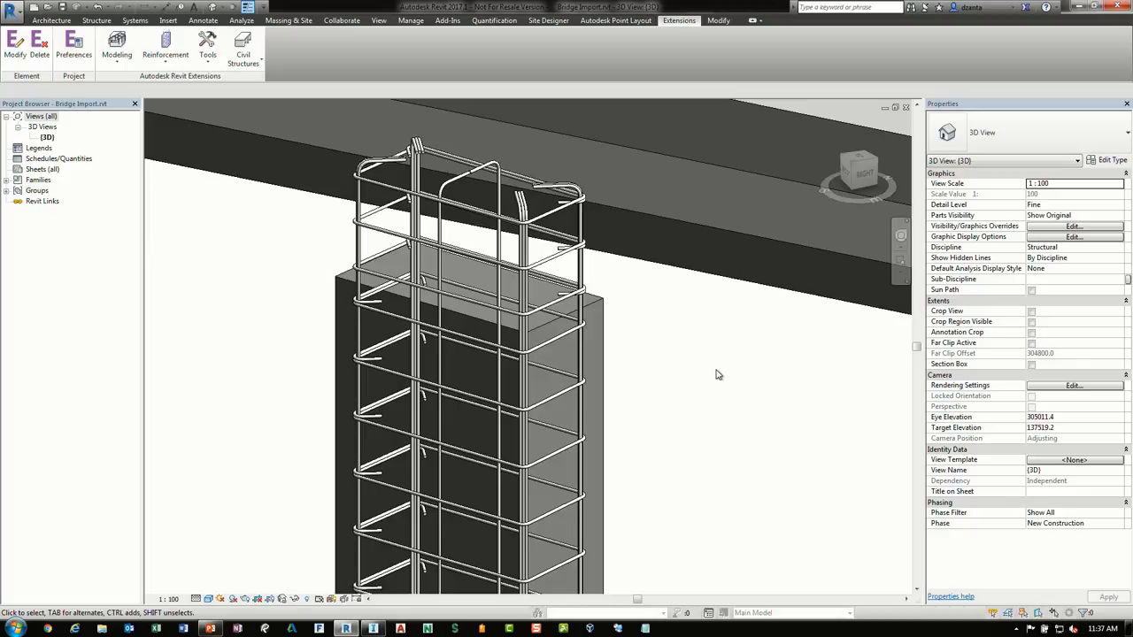
Inspect the column stirrup sets and zoom out to view the whole pier and bridge deck
{"action": "left_click", "coordinate": [546, 222]}
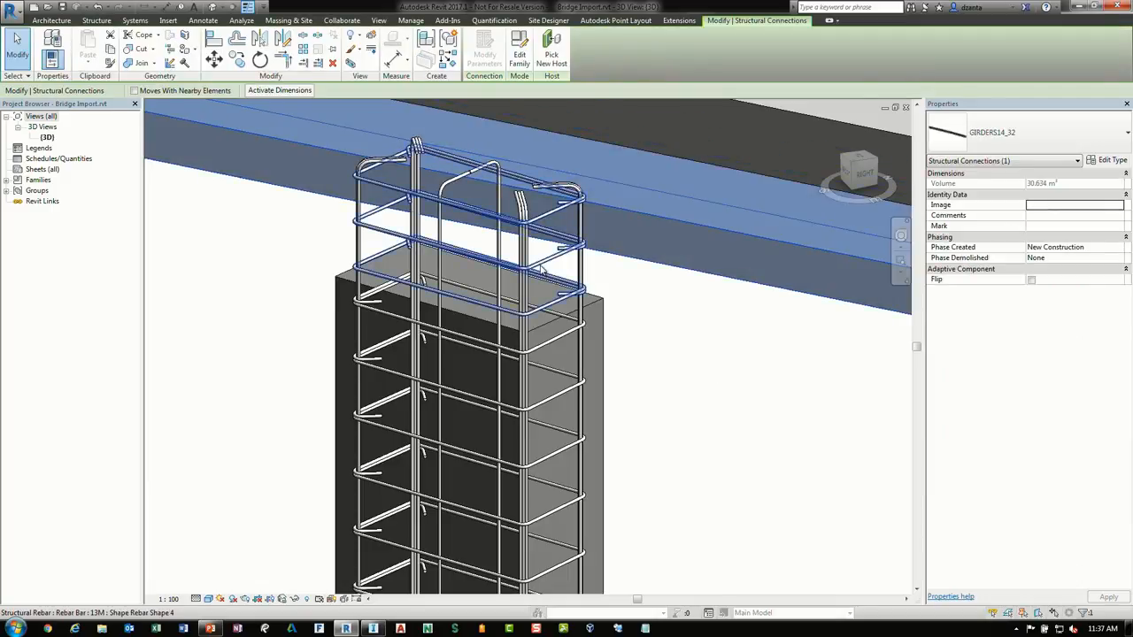
{"action": "left_click", "coordinate": [541, 267]}
{"action": "left_click_drag", "start_coordinate": [371, 271], "coordinate": [403, 259]}
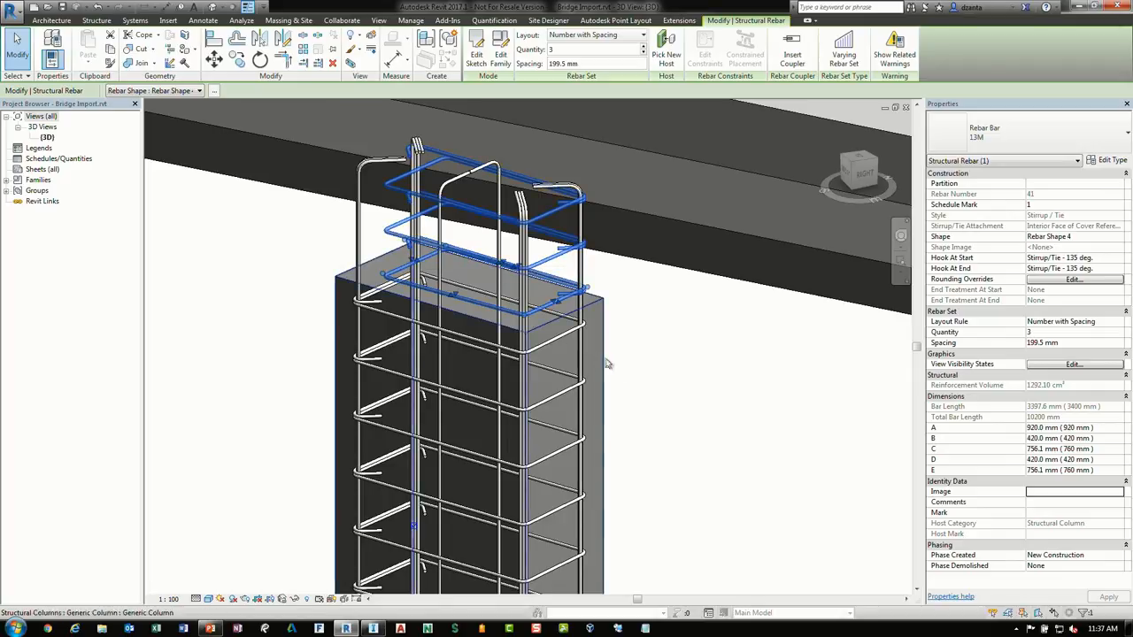
{"action": "left_click", "coordinate": [648, 387]}
{"action": "scroll", "coordinate": [653, 391], "scroll_direction": "down", "scroll_amount": 3}
{"action": "middle_click_drag", "start_coordinate": [814, 508], "coordinate": [660, 323]}
{"action": "scroll", "coordinate": [659, 387], "scroll_direction": "down", "scroll_amount": 2}
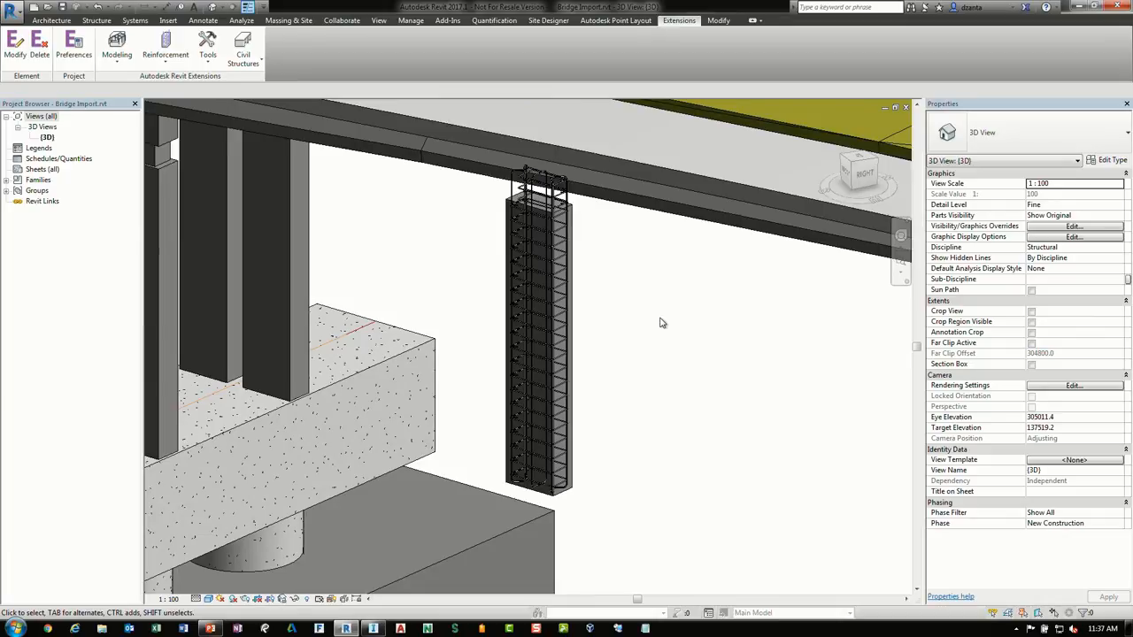
{"action": "middle_click_drag", "start_coordinate": [634, 382], "coordinate": [695, 375], "text": "shift"}
{"action": "middle_click_drag", "start_coordinate": [456, 389], "coordinate": [802, 333]}
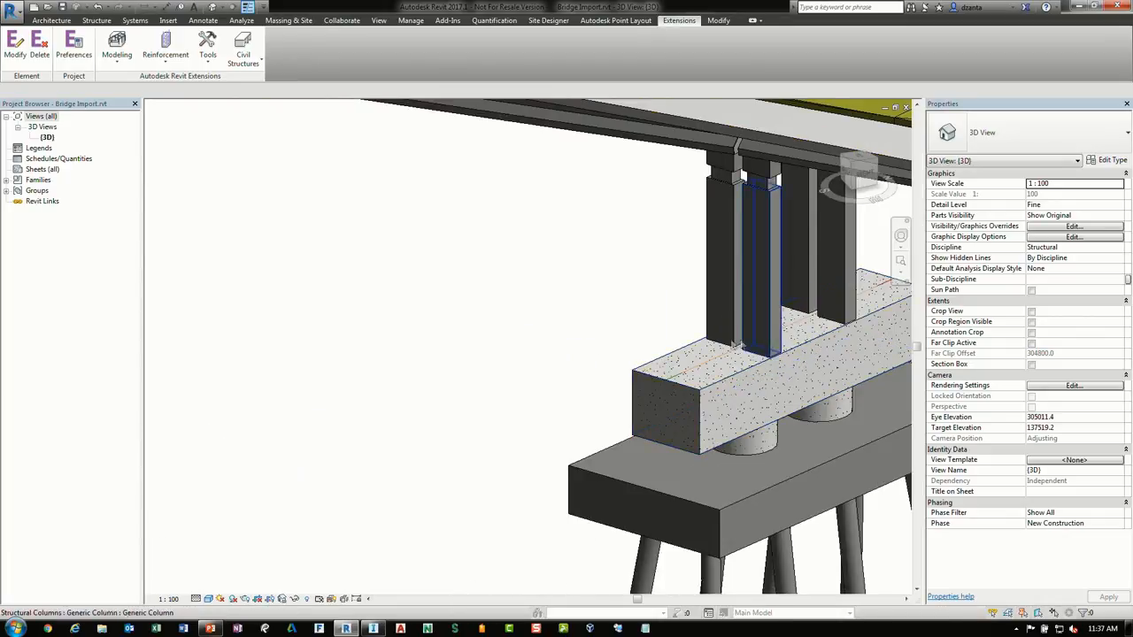
{"action": "scroll", "coordinate": [616, 347], "scroll_direction": "down", "scroll_amount": 2}
{"action": "scroll", "coordinate": [561, 373], "scroll_direction": "down", "scroll_amount": 2}
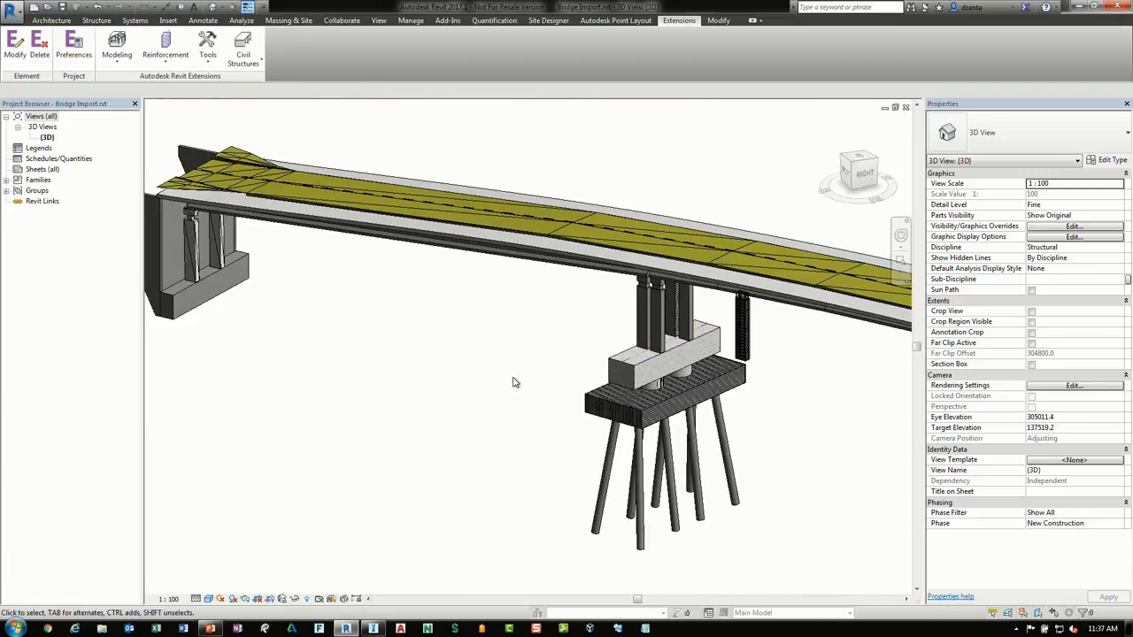
Close Bridge Import.rvt without saving and close the open family documents
{"action": "left_click", "coordinate": [906, 107]}
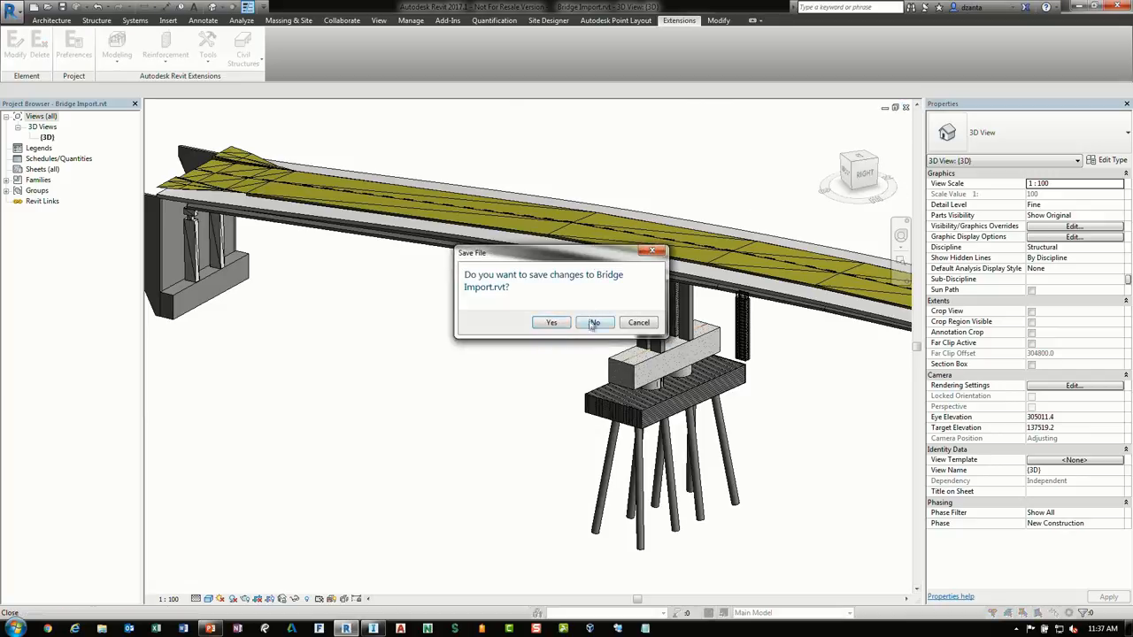
{"action": "left_click", "coordinate": [593, 323]}
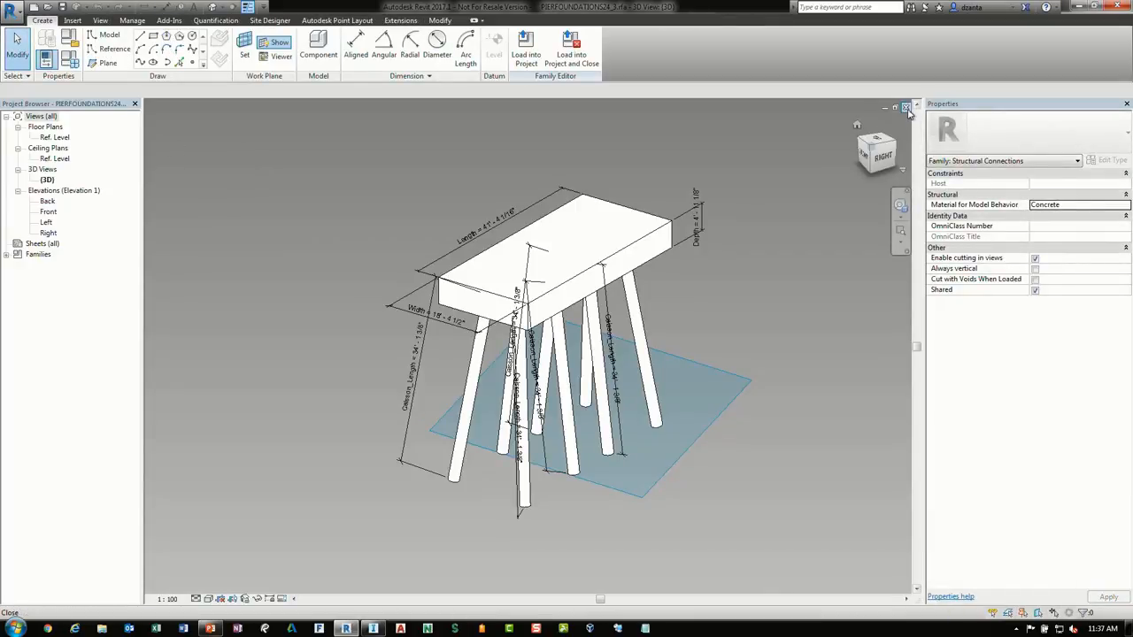
{"action": "left_click", "coordinate": [907, 107]}
{"action": "left_click", "coordinate": [907, 107]}
{"action": "left_click", "coordinate": [907, 107]}
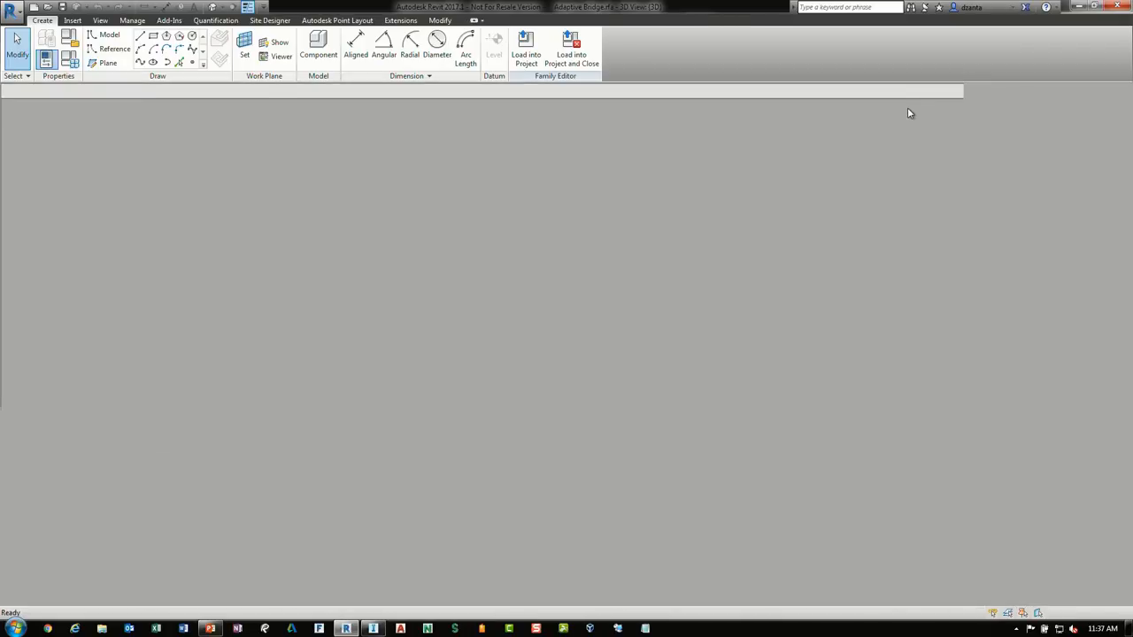
{"action": "left_click", "coordinate": [907, 108]}
Open the project Bridge1.rvt from the AU 2016 folder
{"action": "left_click", "coordinate": [159, 83]}
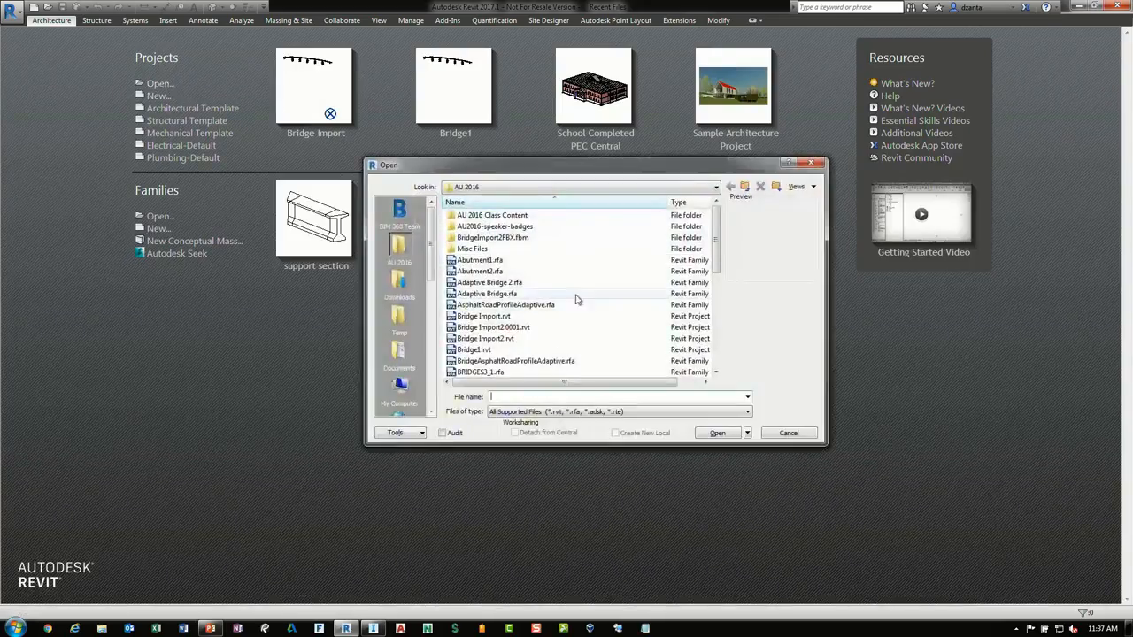
{"action": "left_click", "coordinate": [513, 361]}
{"action": "scroll", "coordinate": [500, 350], "scroll_direction": "down", "scroll_amount": 1}
{"action": "left_click", "coordinate": [485, 339]}
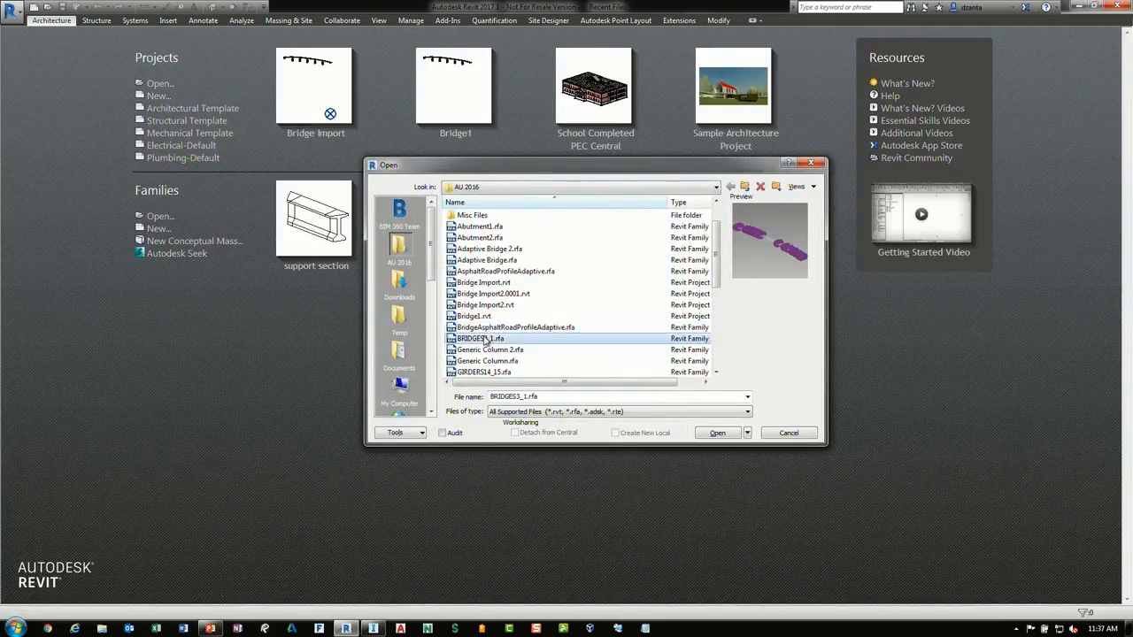
{"action": "left_click", "coordinate": [478, 317]}
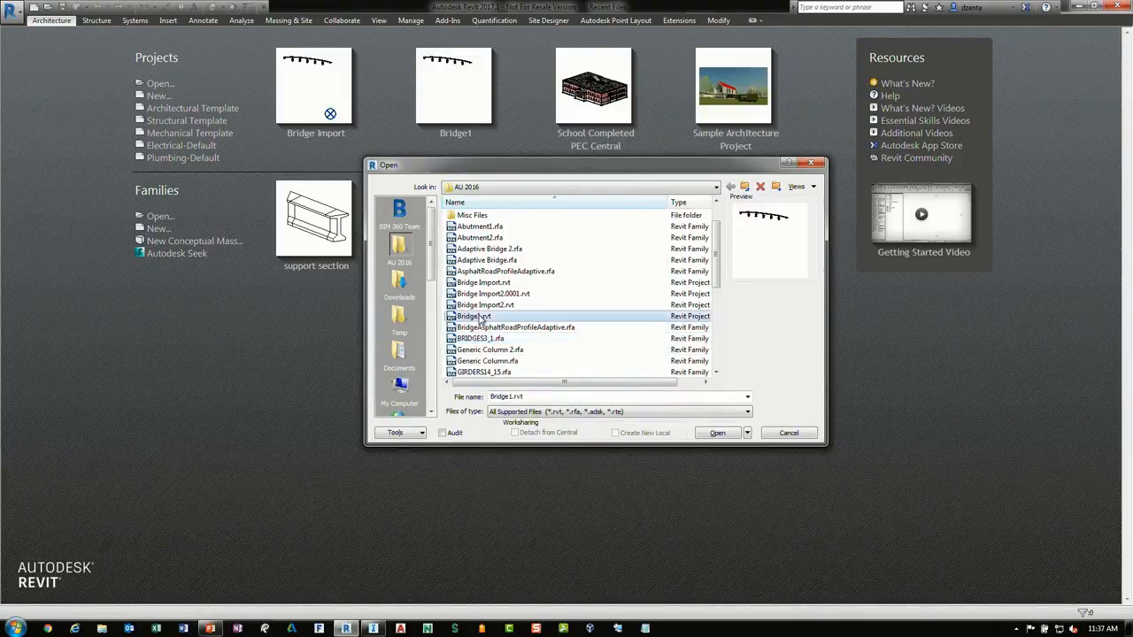
{"action": "left_click", "coordinate": [716, 434]}
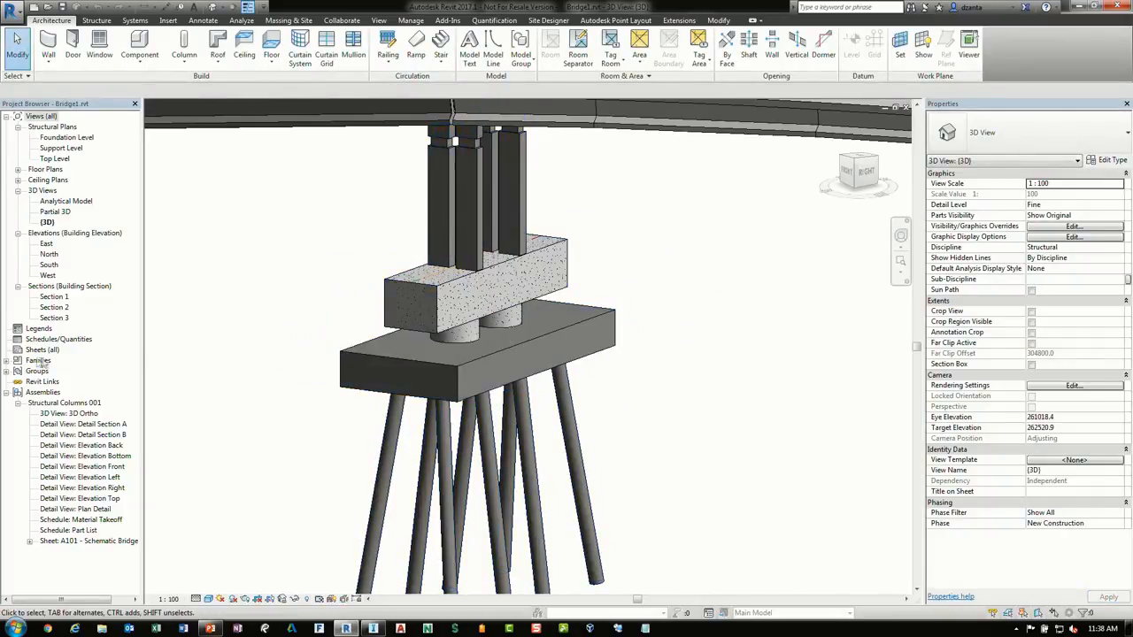
Examine the structural column assembly and the second pier and its foundation in the 3D view
{"action": "left_click", "coordinate": [416, 271]}
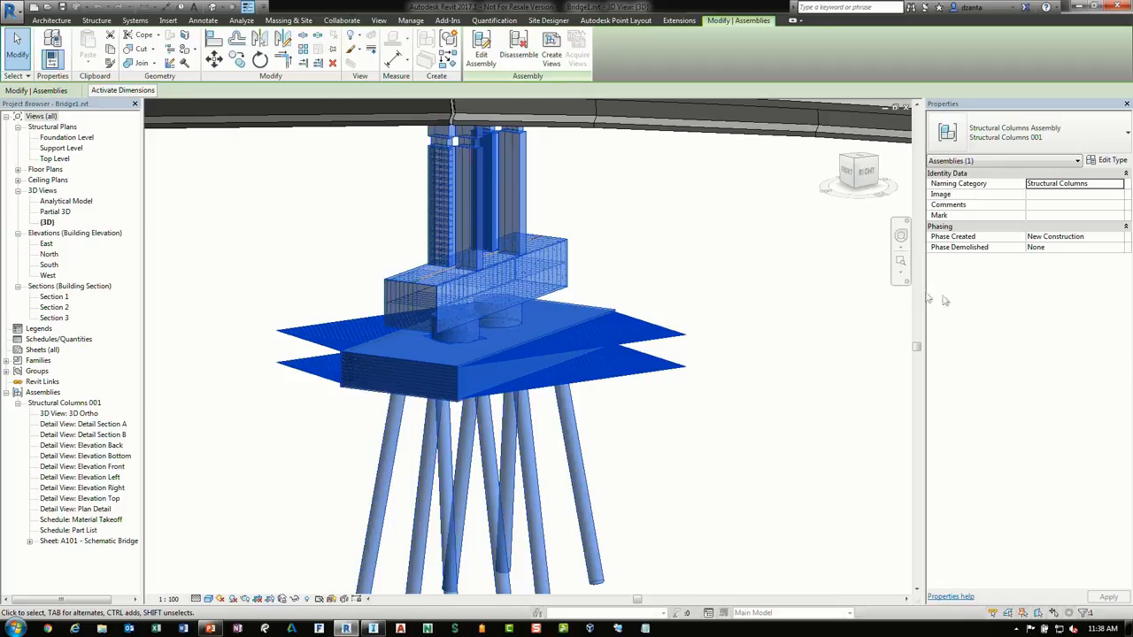
{"action": "left_click", "coordinate": [697, 279]}
{"action": "scroll", "coordinate": [718, 324], "scroll_direction": "down", "scroll_amount": 3}
{"action": "middle_click_drag", "start_coordinate": [739, 364], "coordinate": [367, 340]}
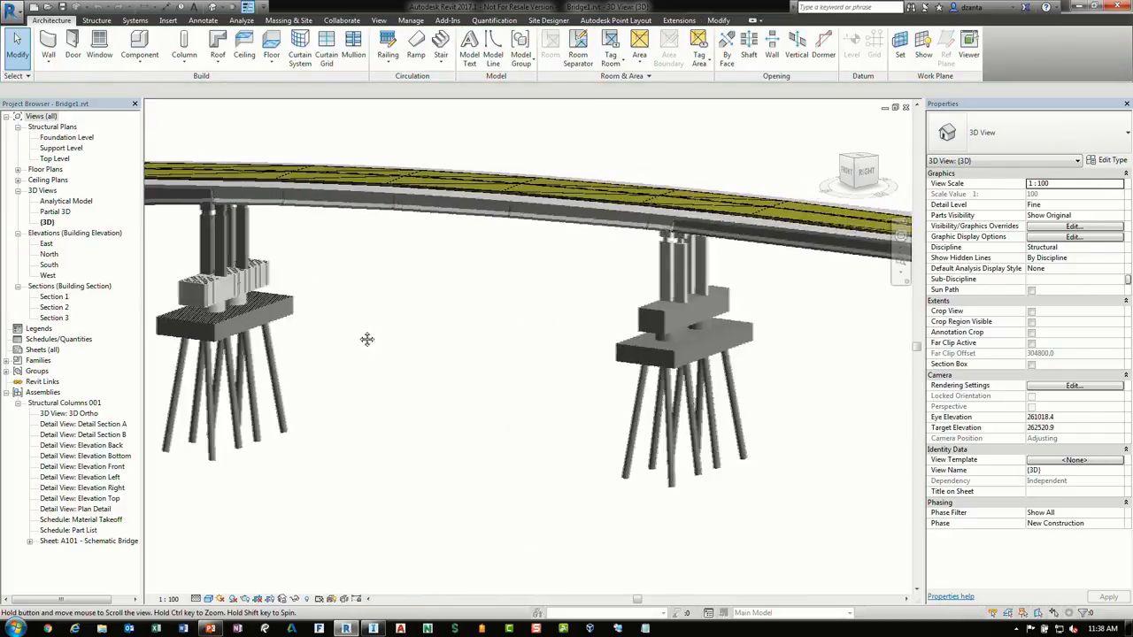
{"action": "left_click_drag", "start_coordinate": [795, 384], "coordinate": [597, 277]}
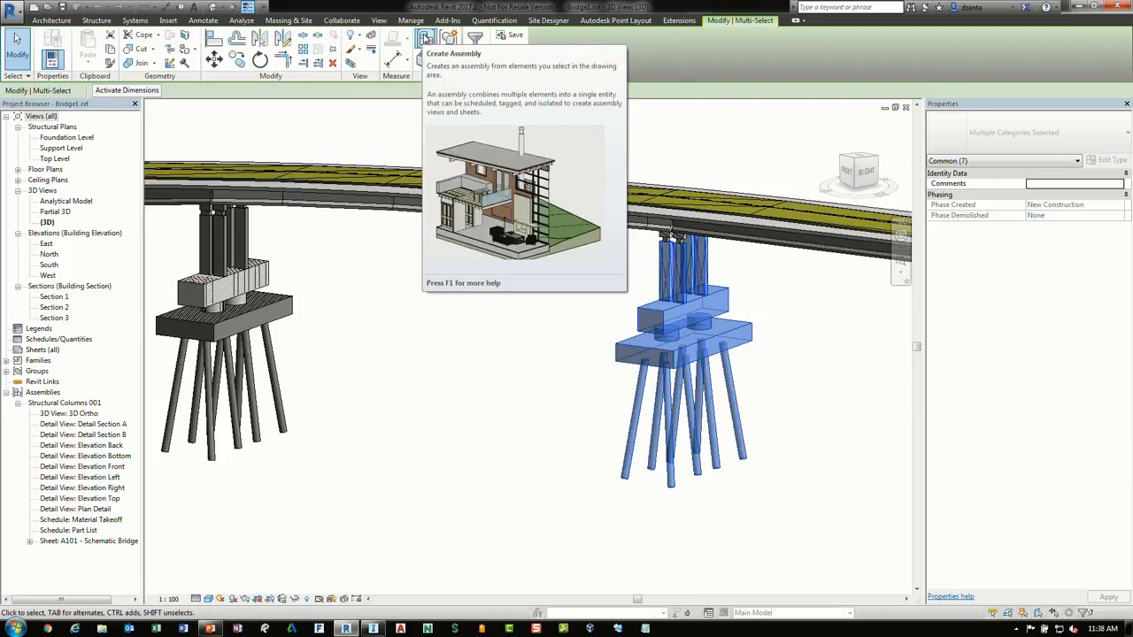
{"action": "left_click", "coordinate": [430, 325]}
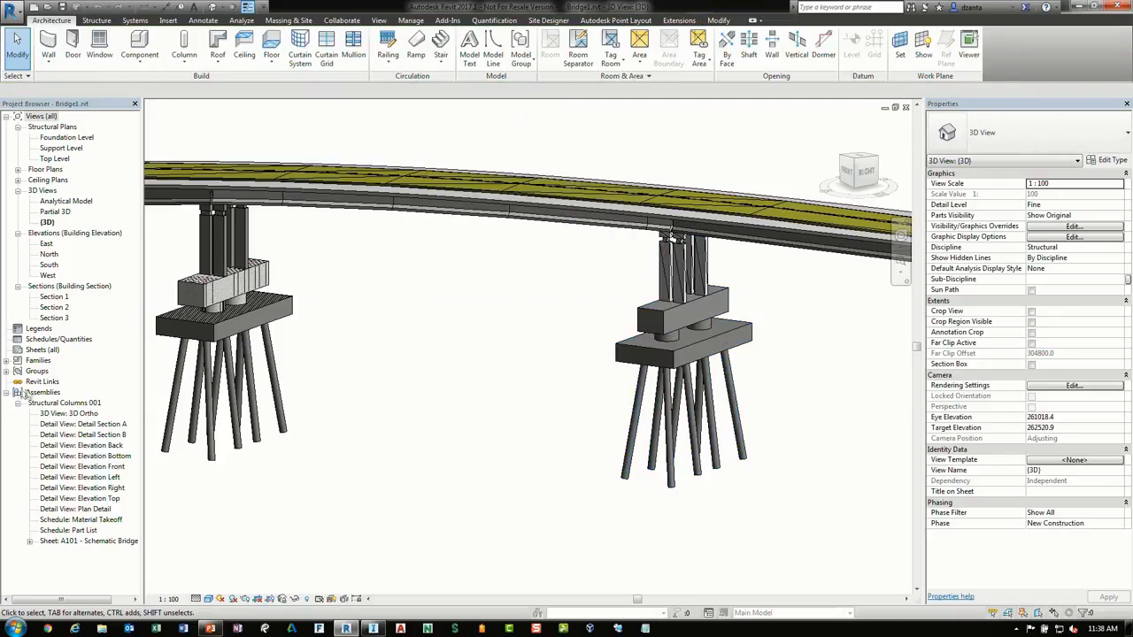
Open the assembly's 3D Ortho, Detail Section A, Elevation Bottom and Plan Detail views
{"action": "double_click", "coordinate": [67, 413]}
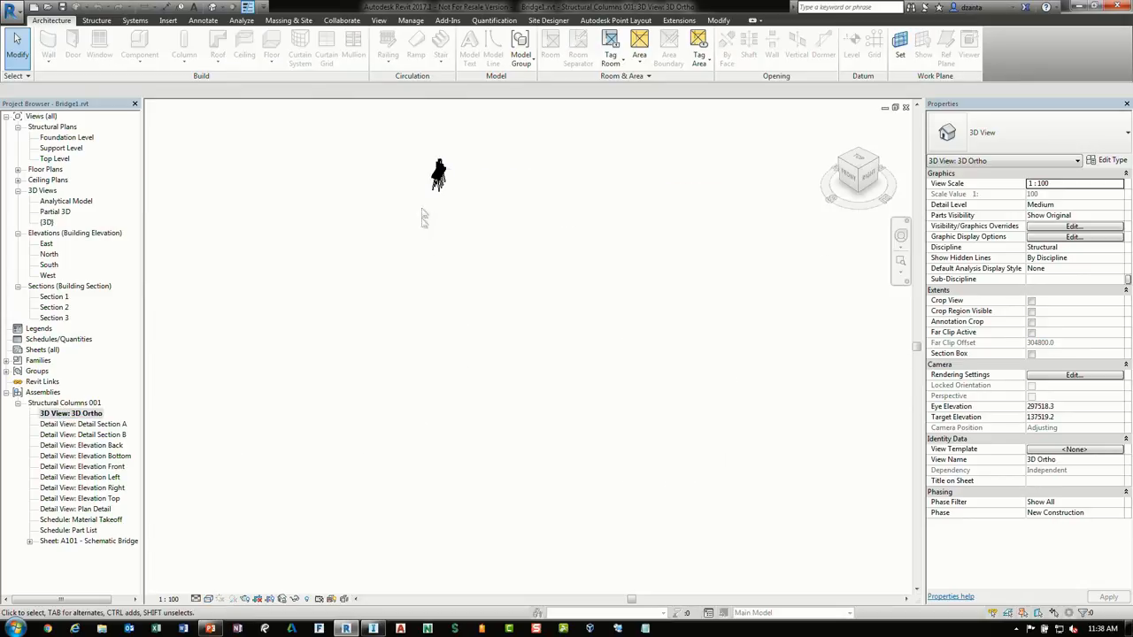
{"action": "scroll", "coordinate": [410, 150], "scroll_direction": "up", "scroll_amount": 8}
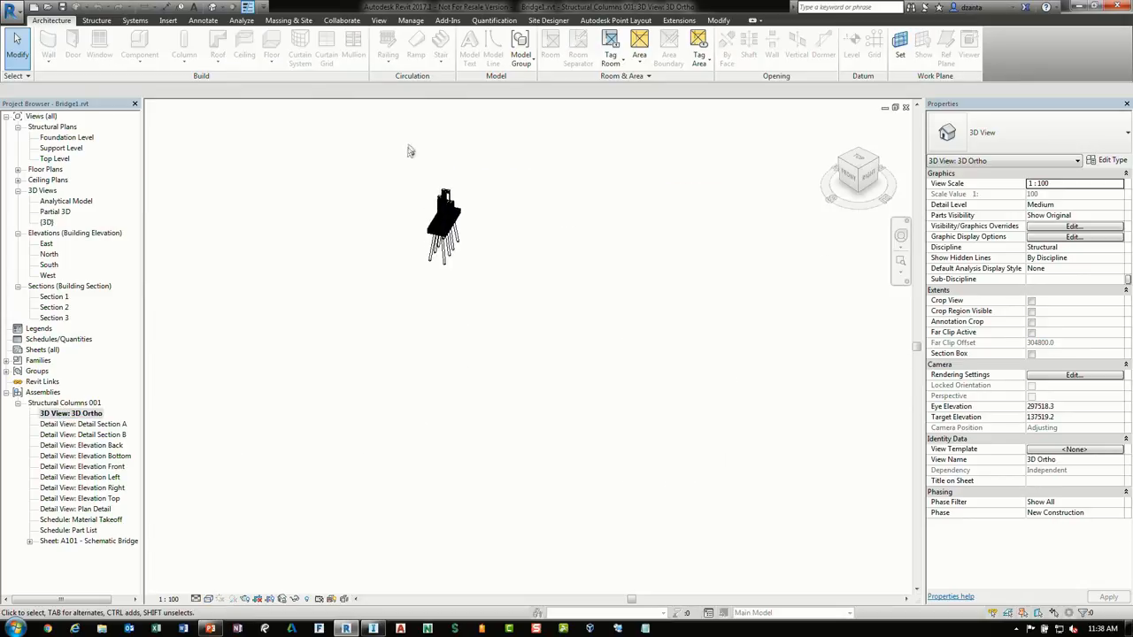
{"action": "double_click", "coordinate": [87, 430]}
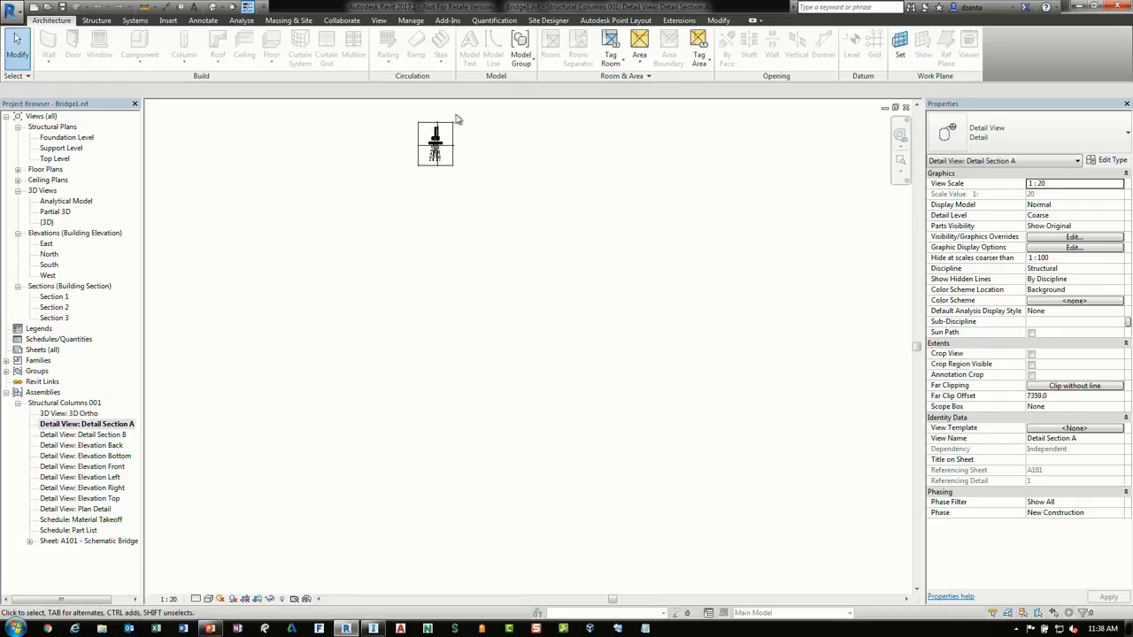
{"action": "scroll", "coordinate": [405, 123], "scroll_direction": "up", "scroll_amount": 5}
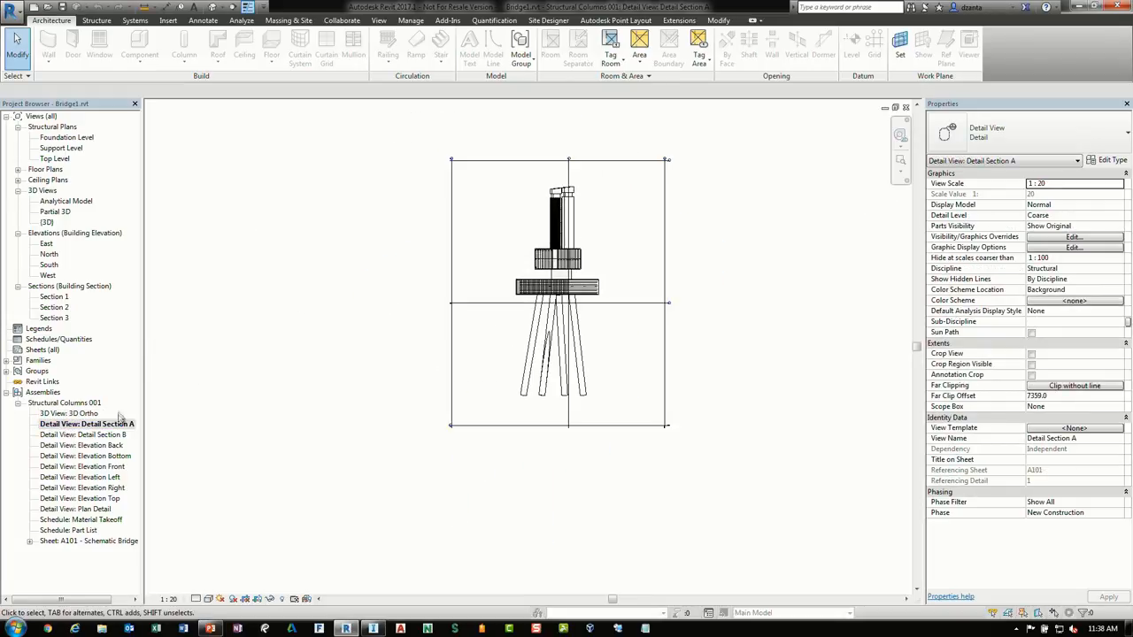
{"action": "double_click", "coordinate": [107, 457]}
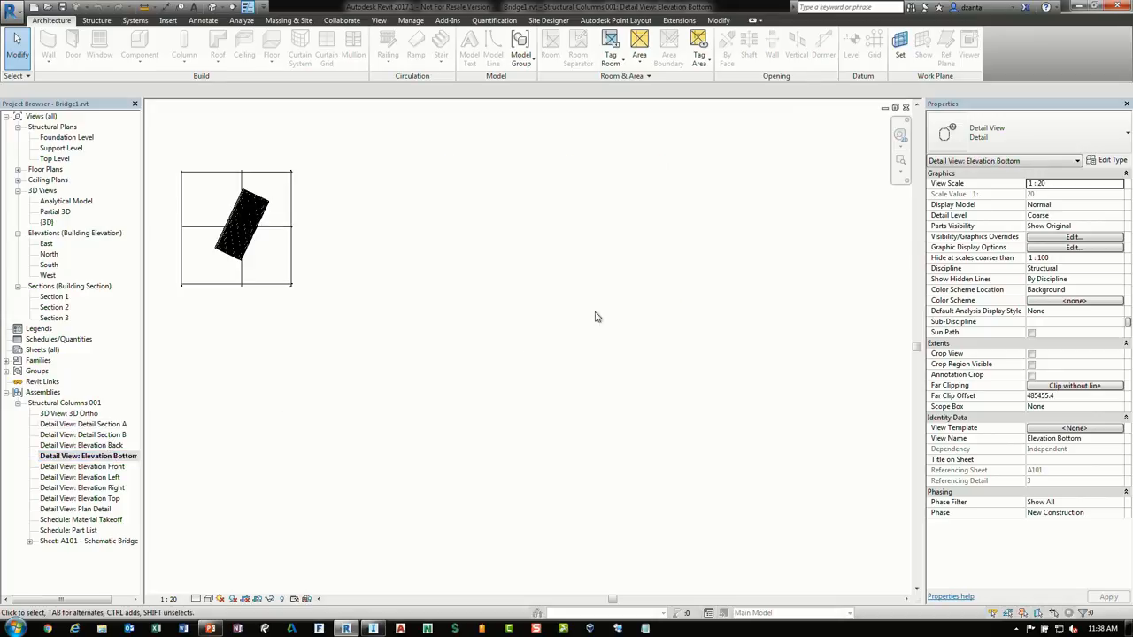
{"action": "scroll", "coordinate": [201, 225], "scroll_direction": "up", "scroll_amount": 5}
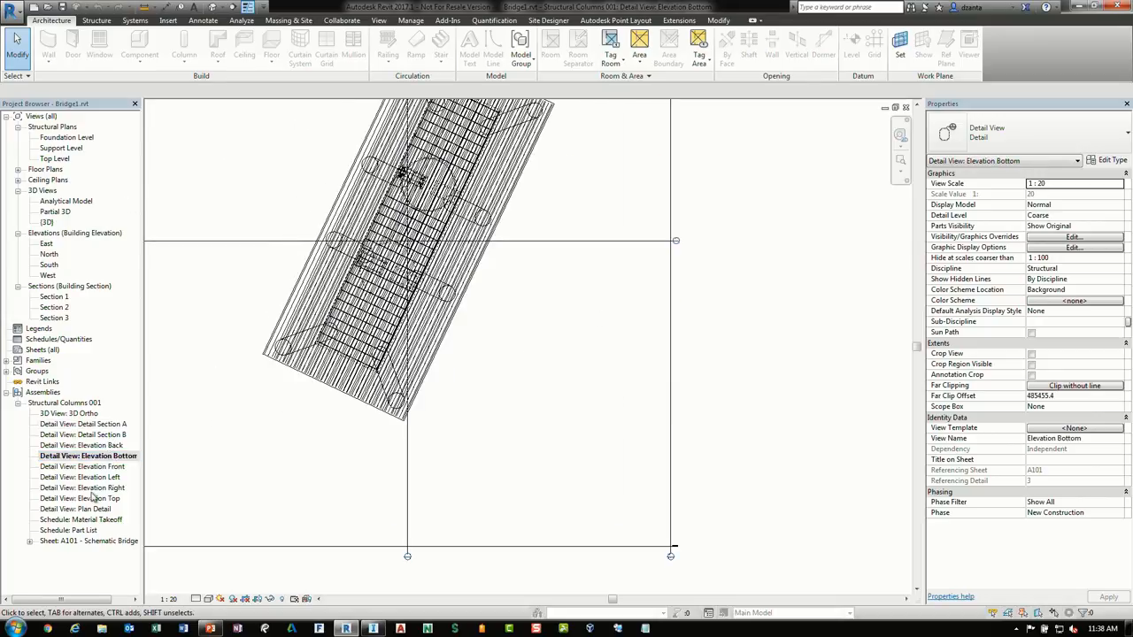
{"action": "double_click", "coordinate": [91, 509]}
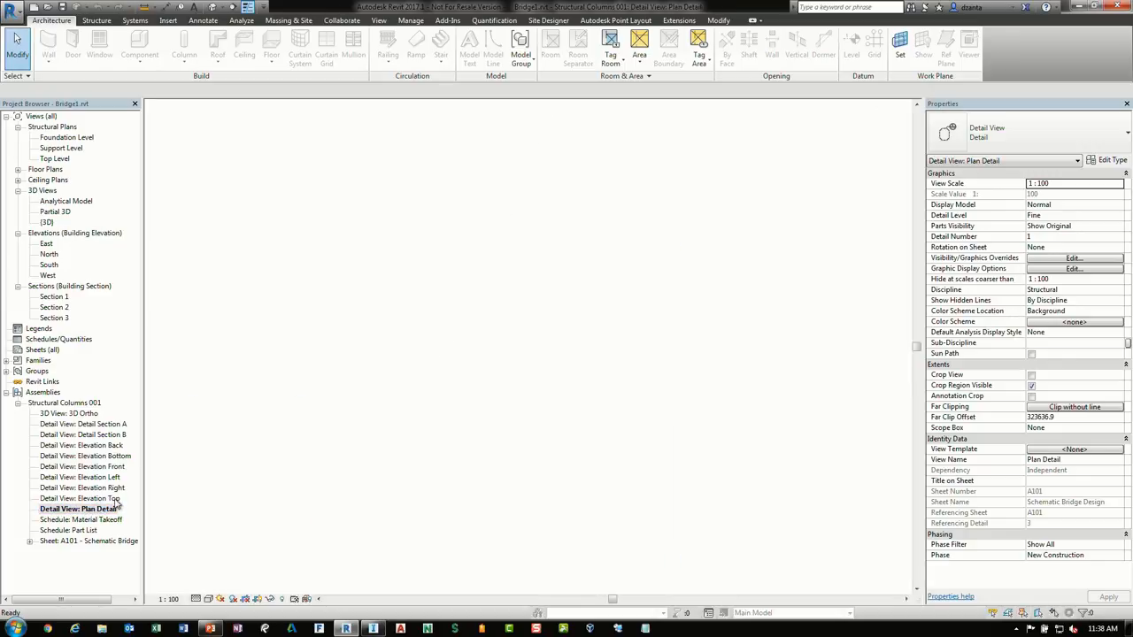
Open the assembly's Material Takeoff and Part List schedules and sheet A101
{"action": "double_click", "coordinate": [99, 521]}
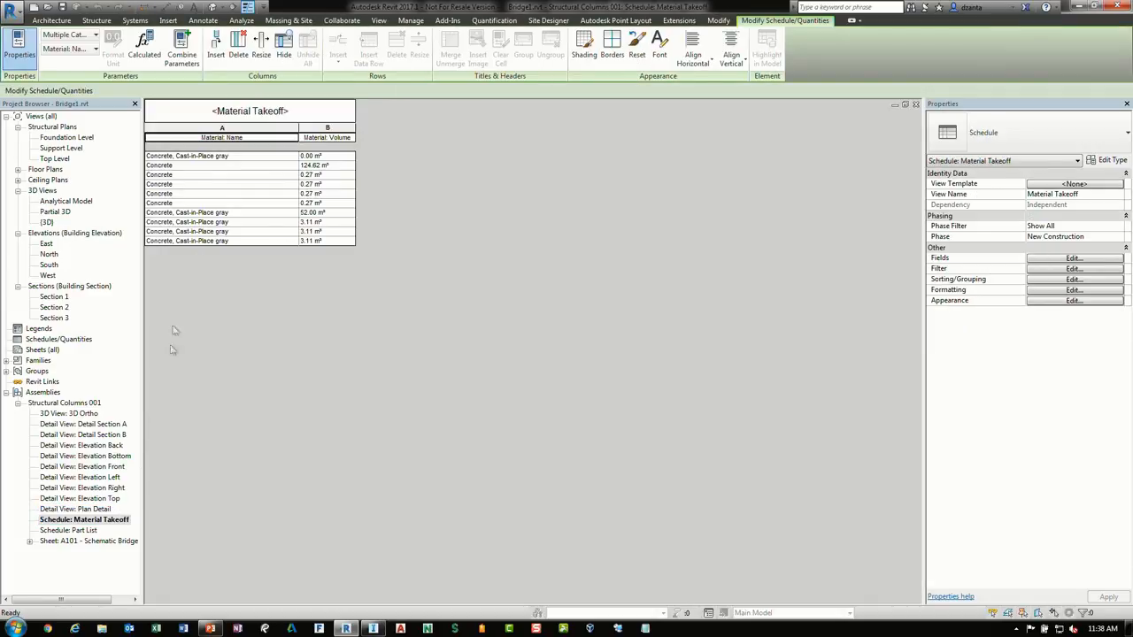
{"action": "double_click", "coordinate": [84, 530]}
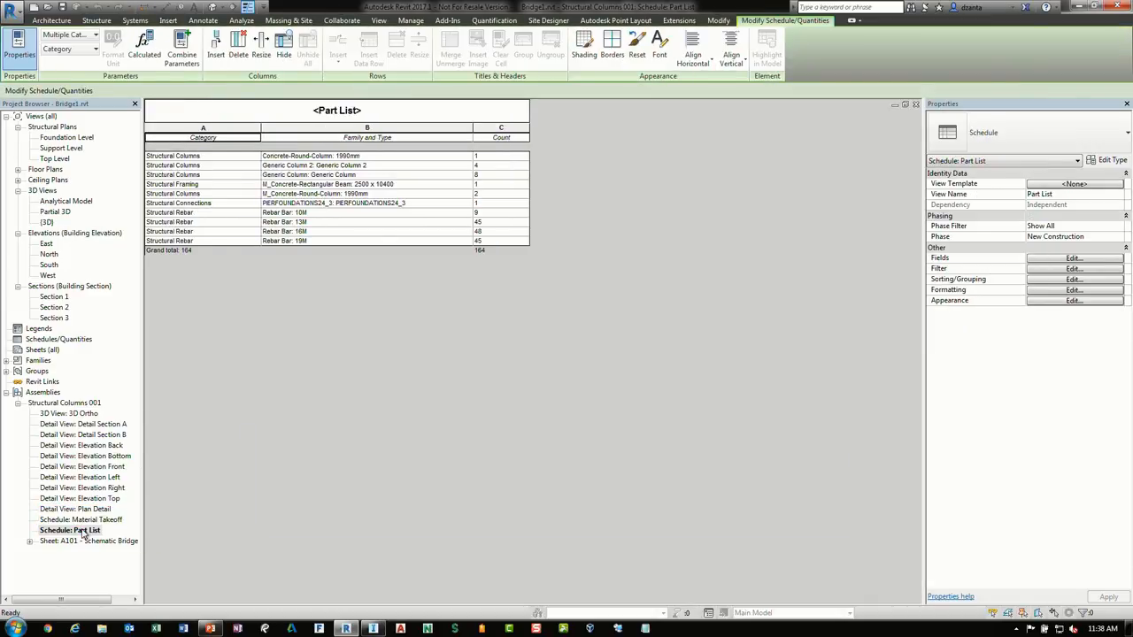
{"action": "double_click", "coordinate": [94, 541]}
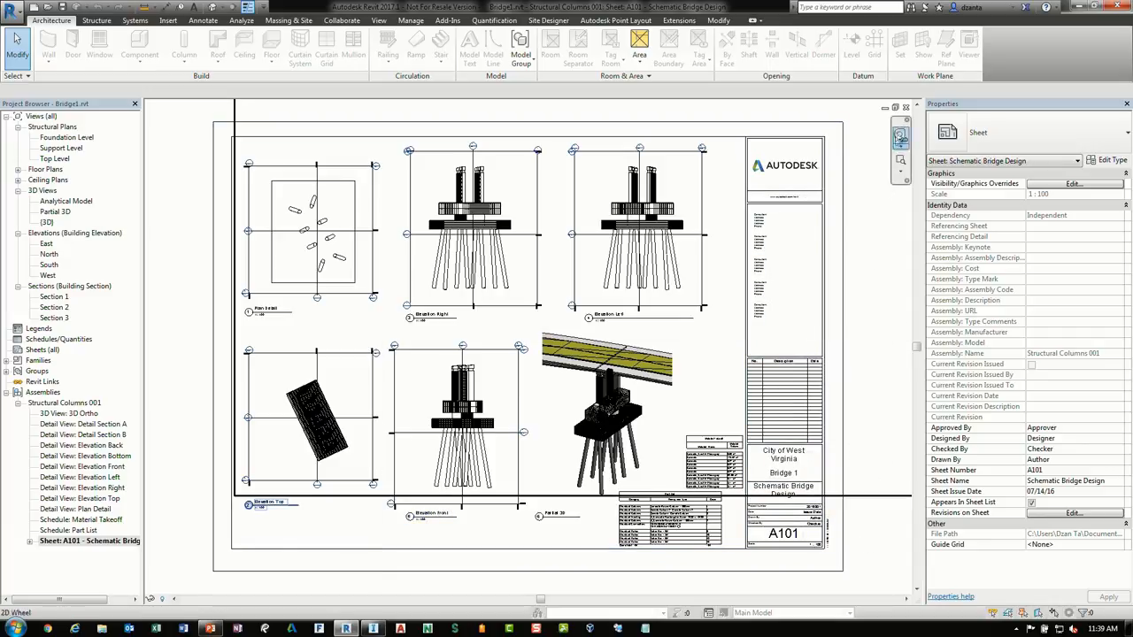
Close the sheet and Part List views and switch to InfraWorks
{"action": "left_click", "coordinate": [907, 108]}
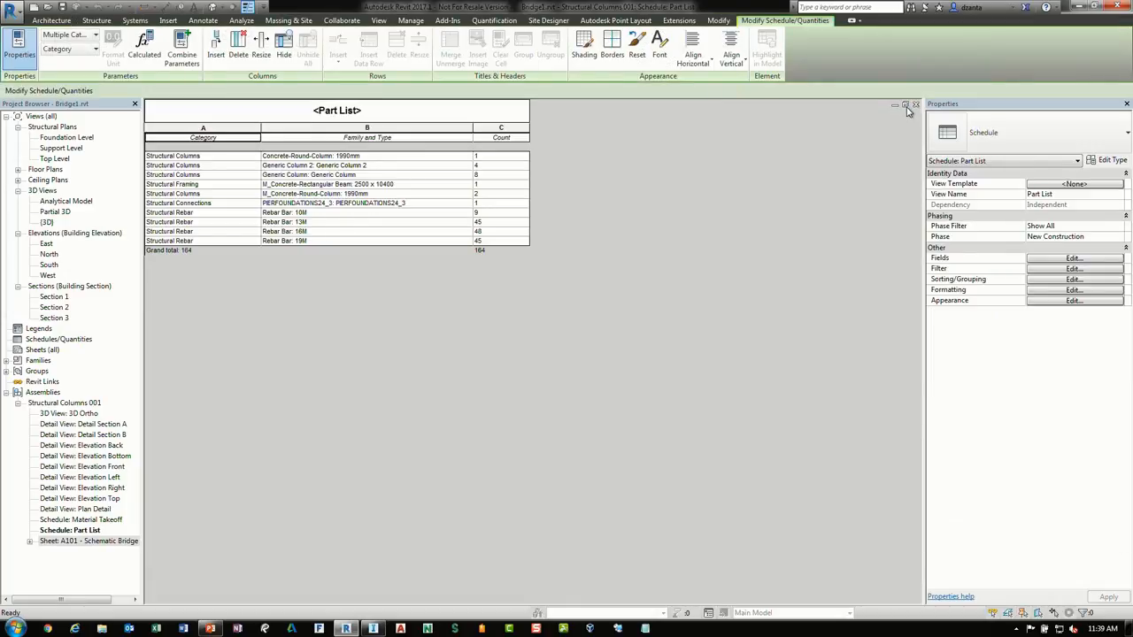
{"action": "left_click", "coordinate": [917, 106]}
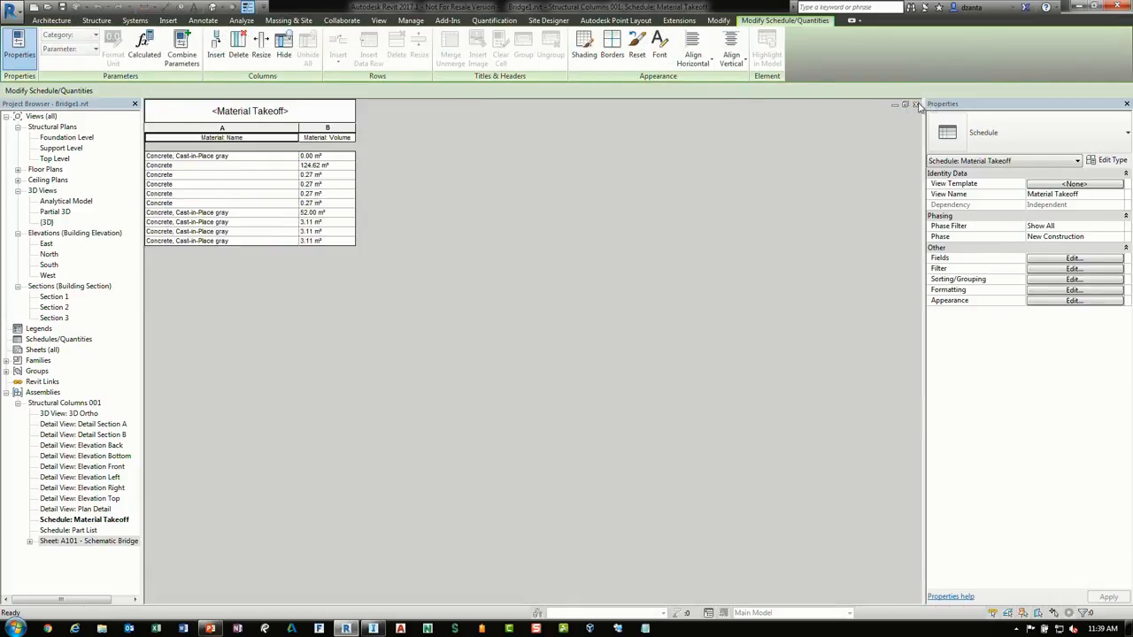
{"action": "left_click", "coordinate": [1087, 7]}
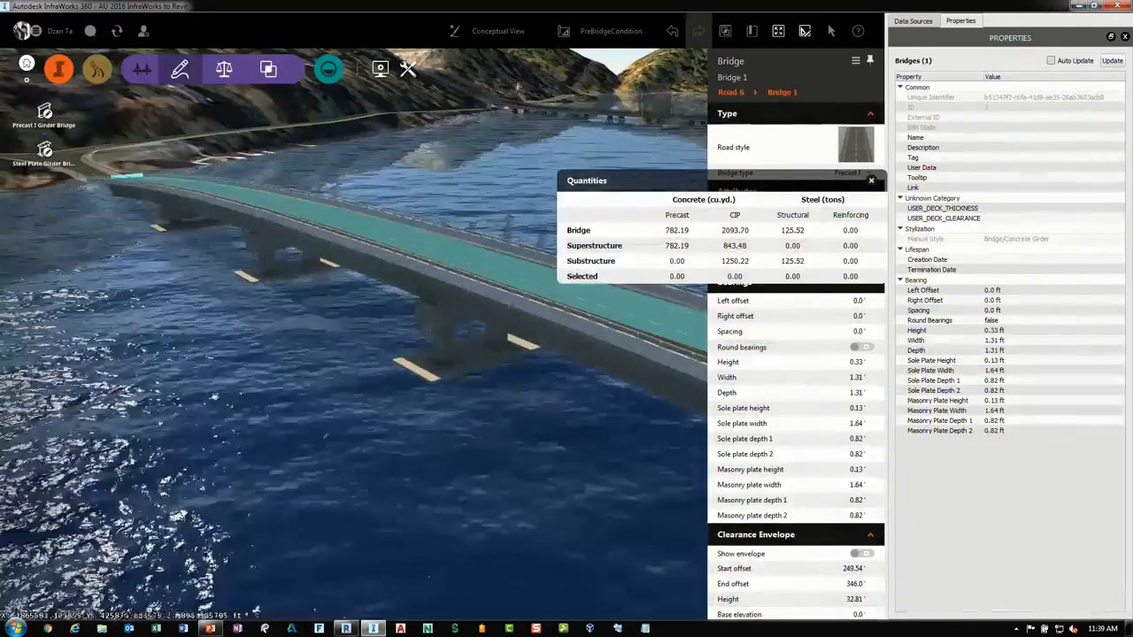
Switch the InfraWorks model to the RevitBridgeAdded proposal
{"action": "left_click", "coordinate": [607, 31]}
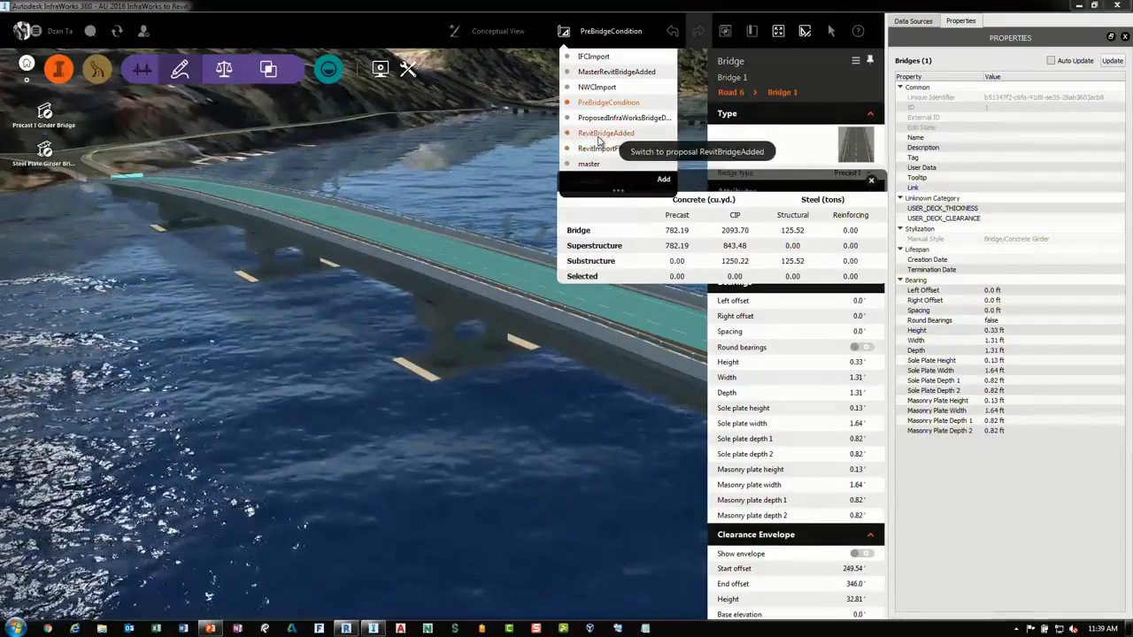
{"action": "left_click", "coordinate": [599, 134]}
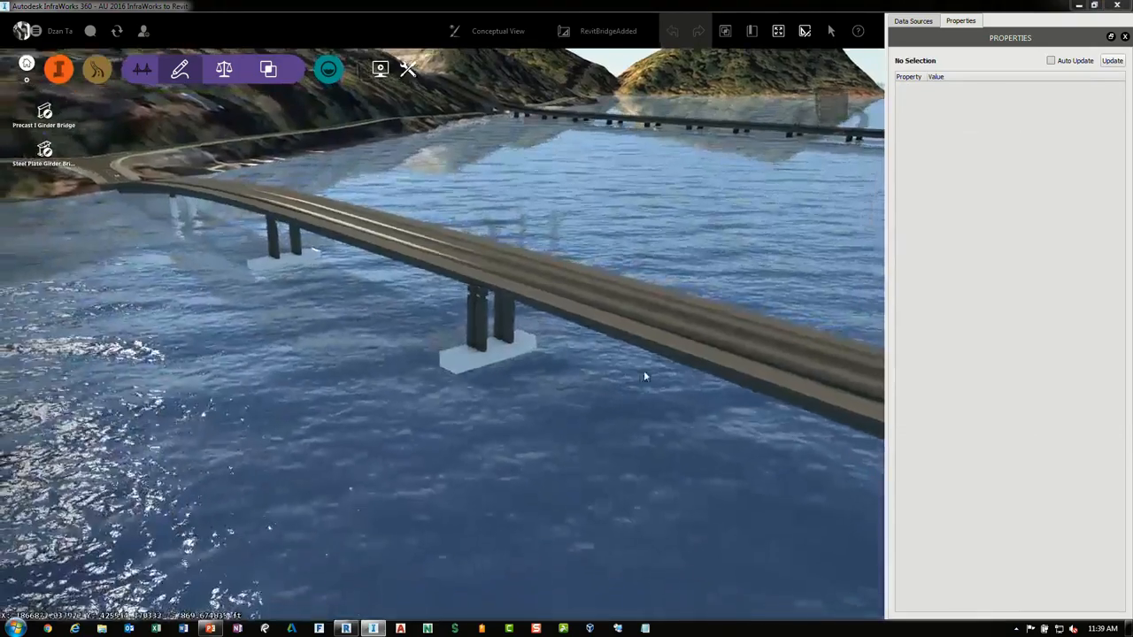
{"action": "left_click_drag", "start_coordinate": [643, 376], "coordinate": [587, 347]}
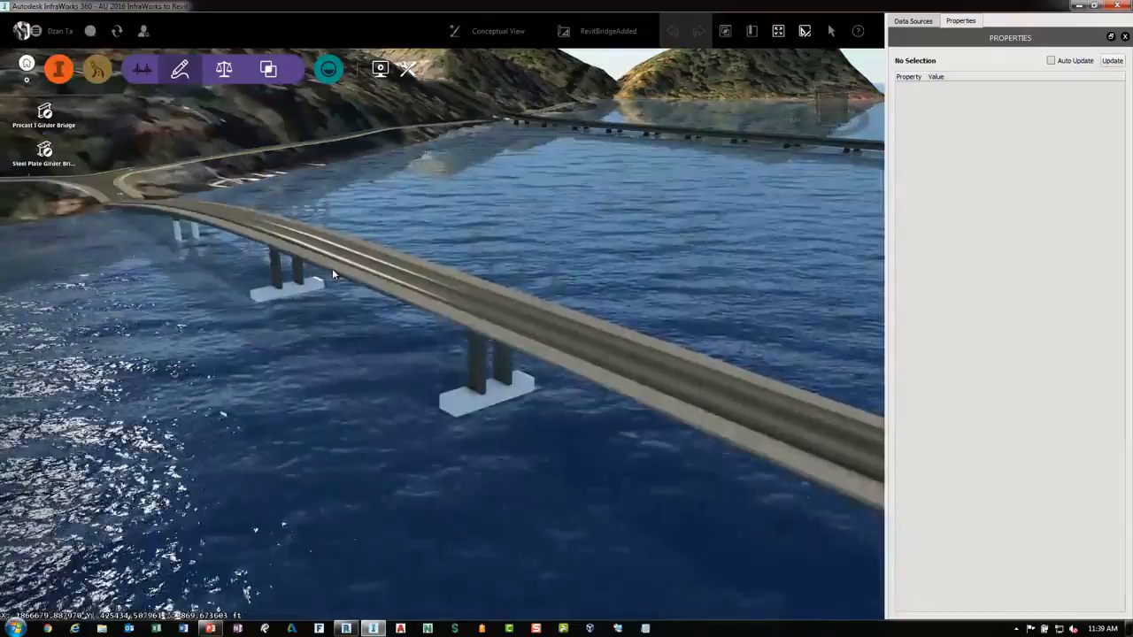
Select the imported Revit bridge model and open the Data Sources panel
{"action": "left_click", "coordinate": [332, 268]}
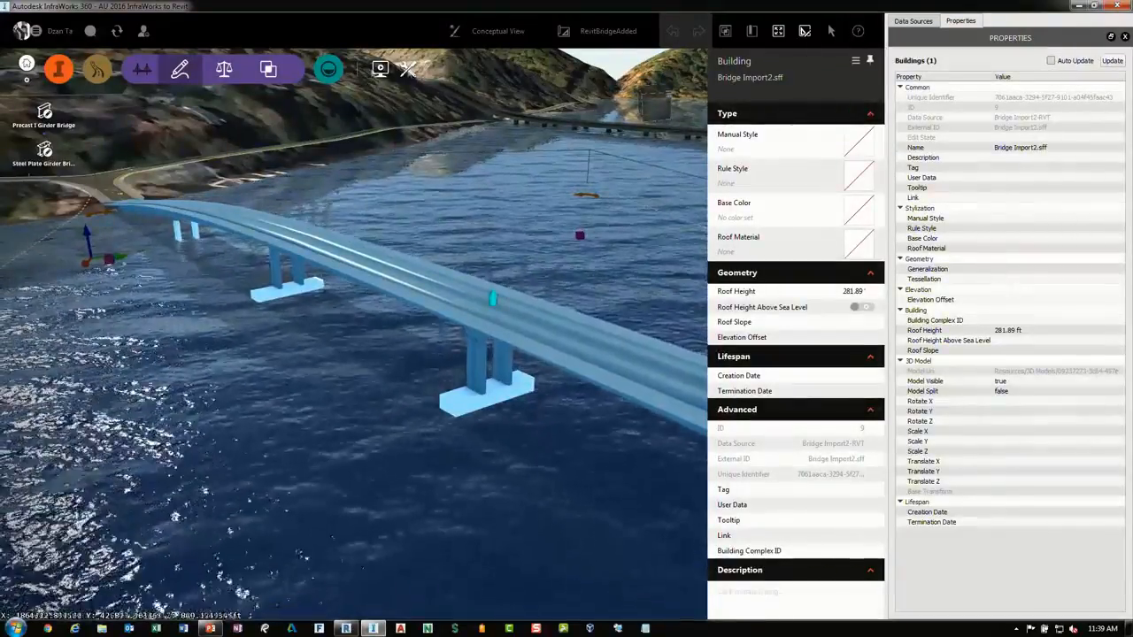
{"action": "left_click", "coordinate": [61, 70]}
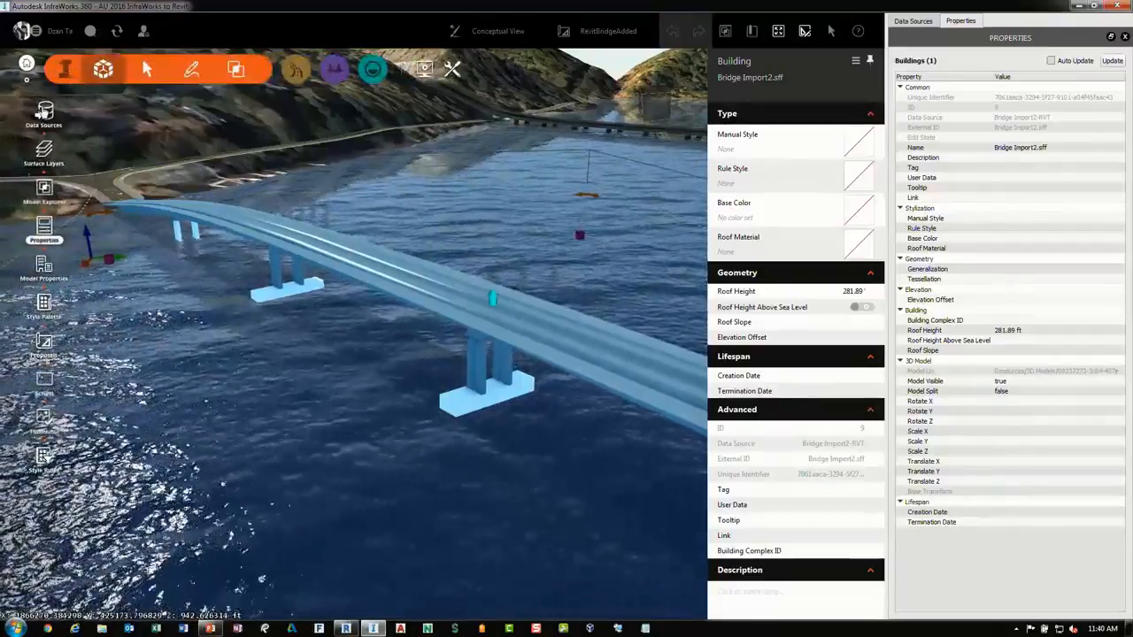
{"action": "left_click", "coordinate": [44, 112]}
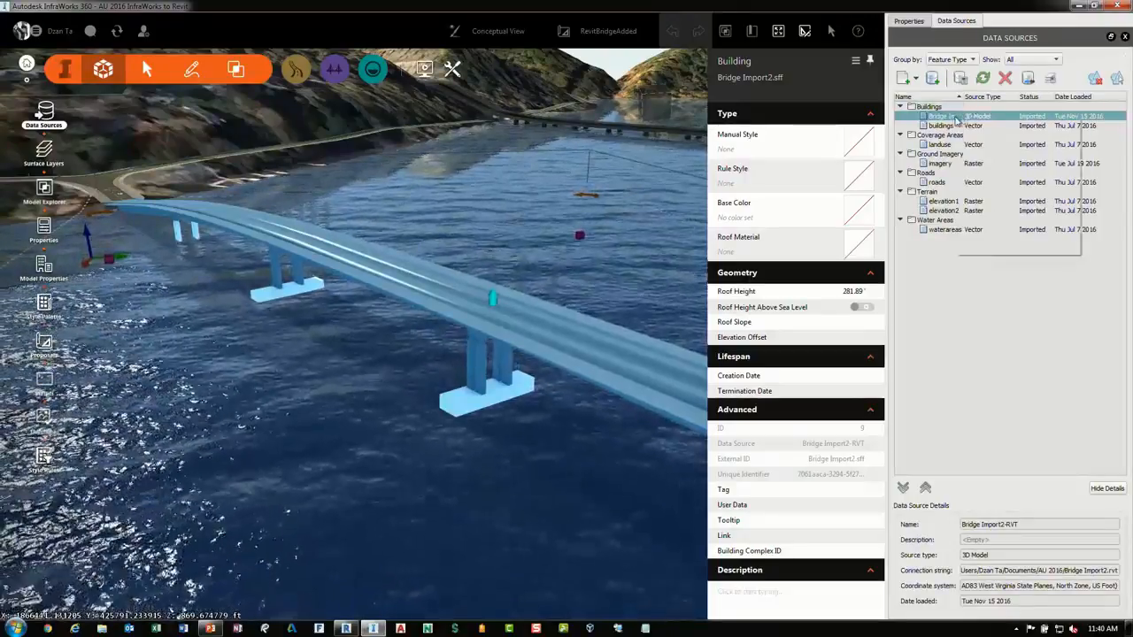
Open the Bridge Import2 data source's configuration, examine its 3D model preview, and close the dialog
{"action": "right_click", "coordinate": [960, 118]}
{"action": "left_click", "coordinate": [988, 121]}
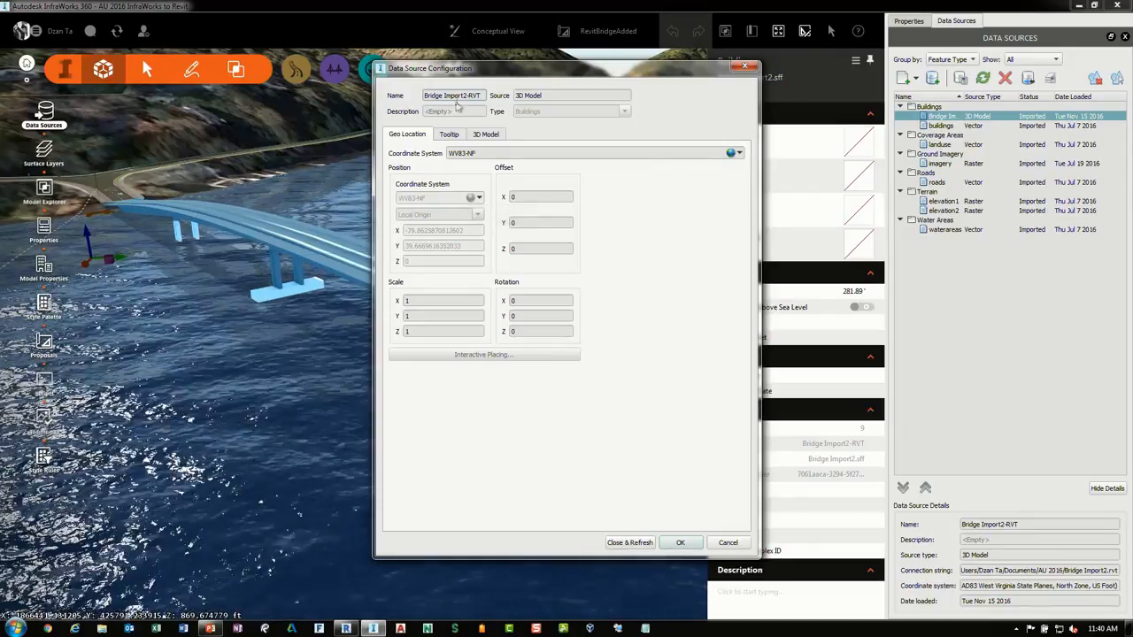
{"action": "left_click", "coordinate": [485, 133]}
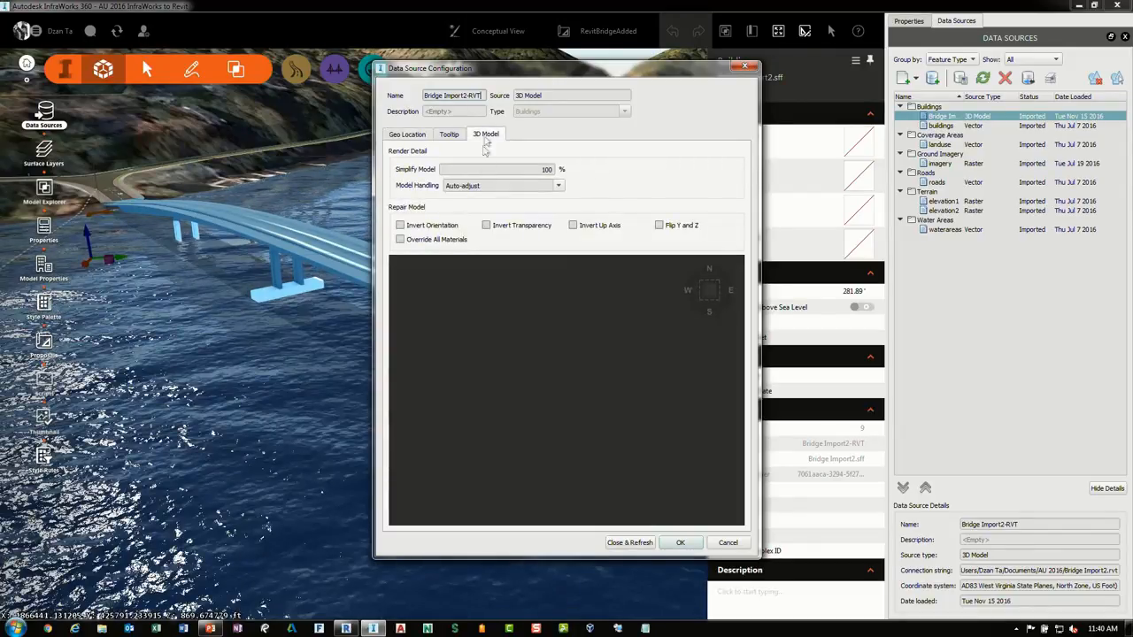
{"action": "scroll", "coordinate": [536, 401], "scroll_direction": "up", "scroll_amount": 5}
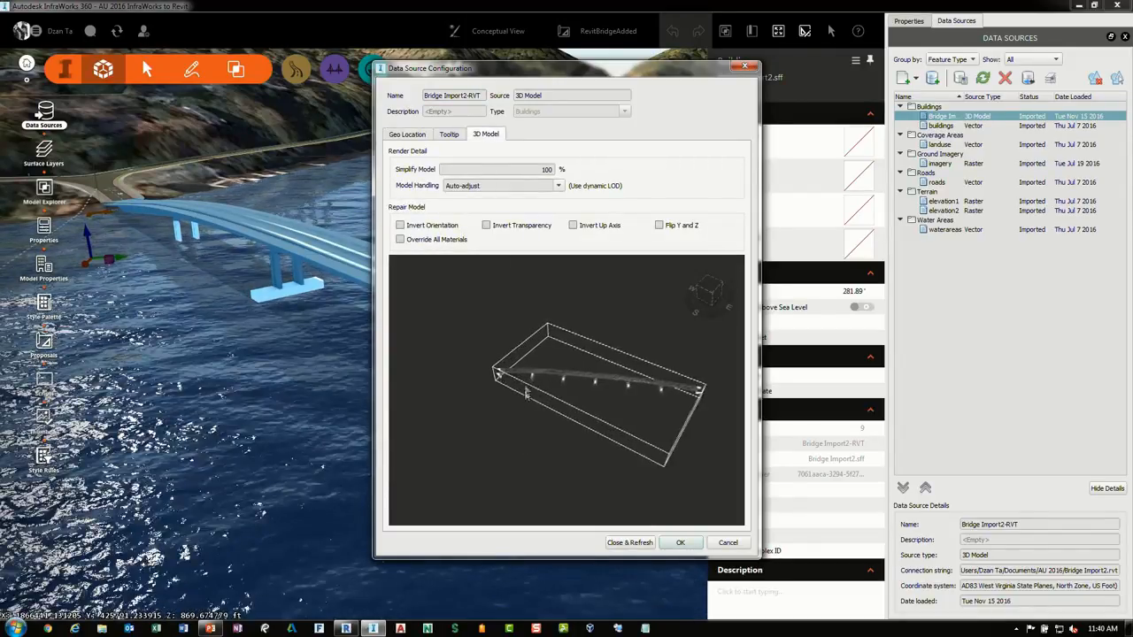
{"action": "scroll", "coordinate": [559, 378], "scroll_direction": "up", "scroll_amount": 3}
{"action": "left_click_drag", "start_coordinate": [562, 378], "coordinate": [589, 395]}
{"action": "scroll", "coordinate": [589, 395], "scroll_direction": "up", "scroll_amount": 6}
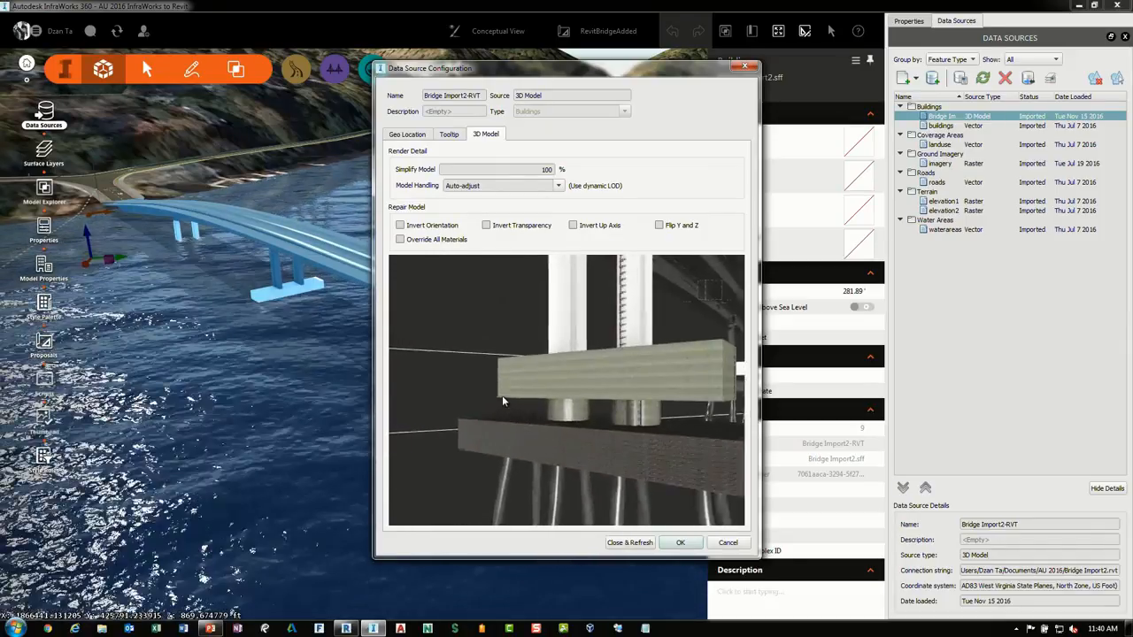
{"action": "scroll", "coordinate": [641, 314], "scroll_direction": "up", "scroll_amount": 4}
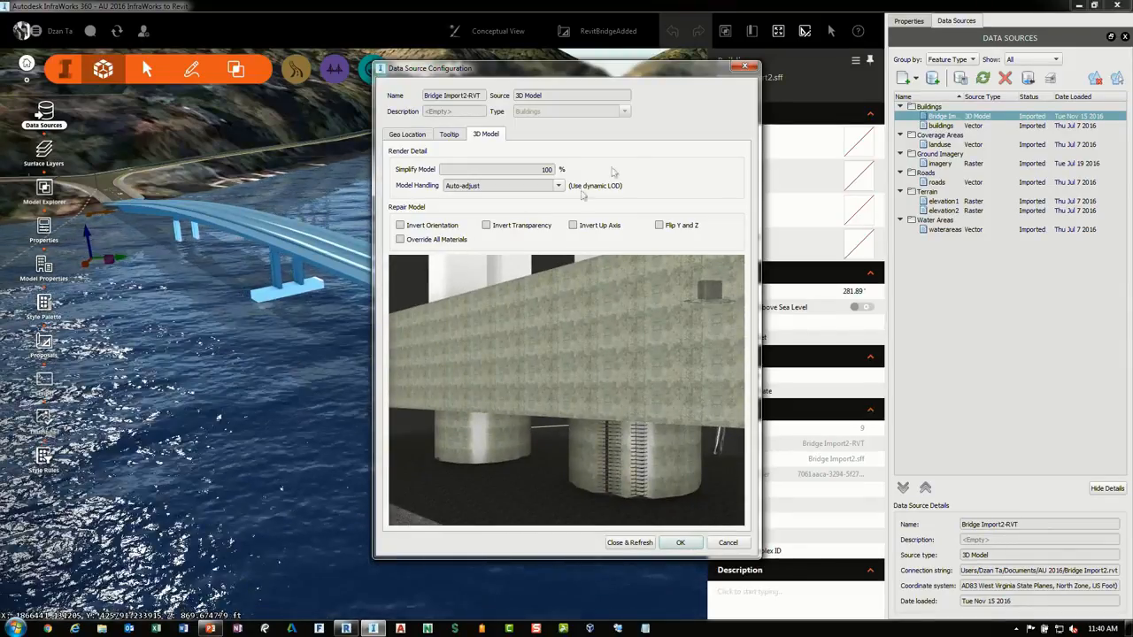
{"action": "left_click", "coordinate": [744, 66]}
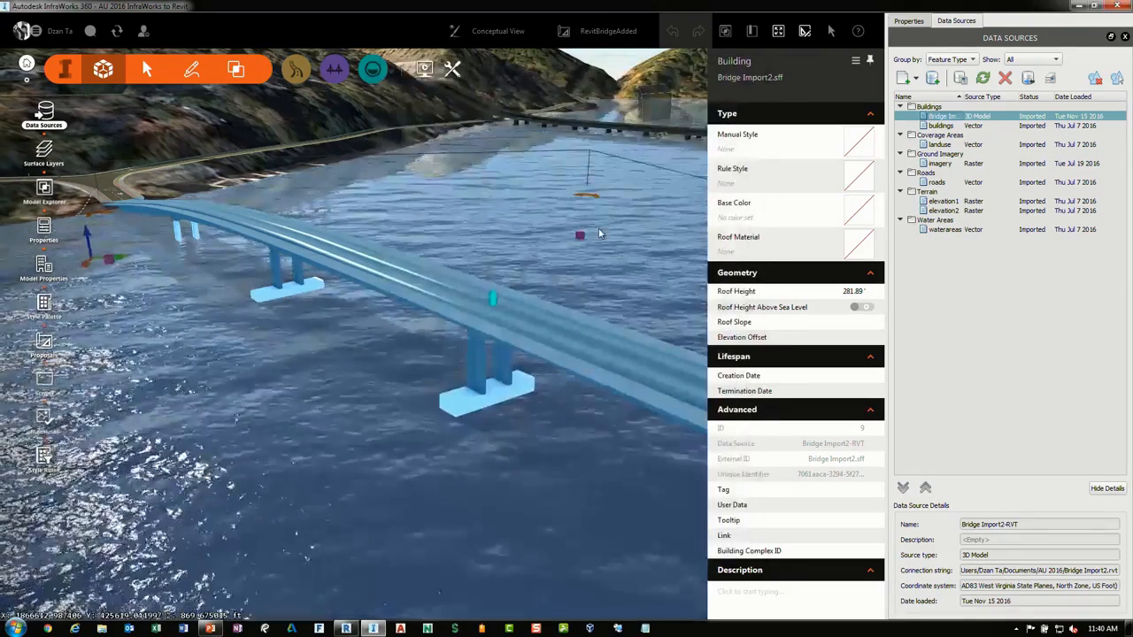
{"action": "scroll", "coordinate": [638, 292], "scroll_direction": "down", "scroll_amount": 4}
{"action": "left_click_drag", "start_coordinate": [638, 292], "coordinate": [557, 387]}
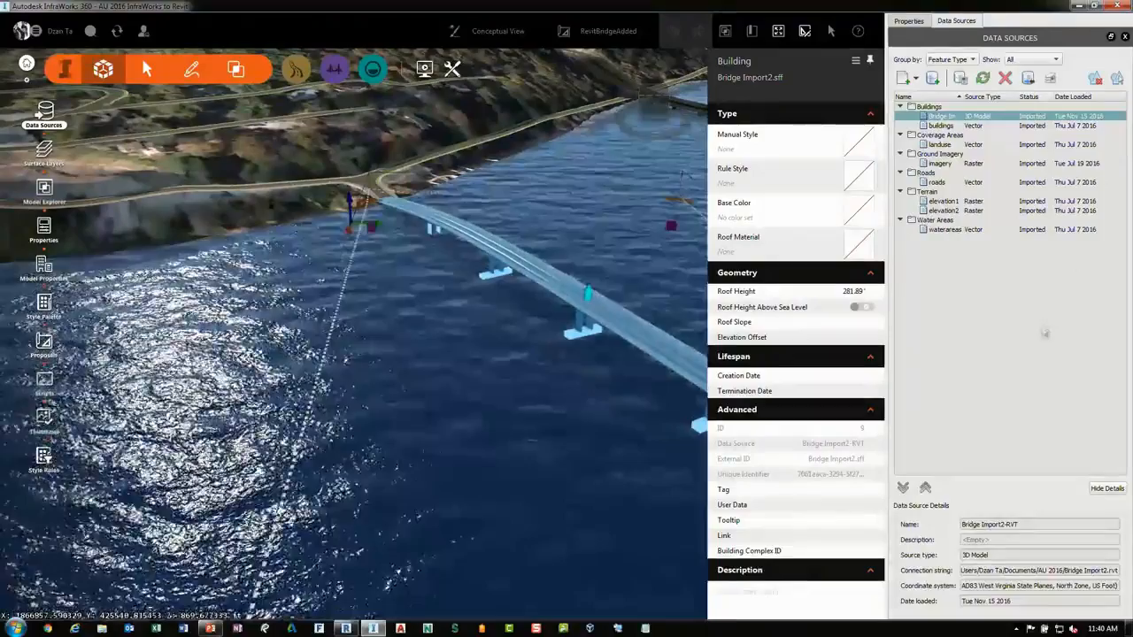
{"action": "left_click", "coordinate": [1024, 354]}
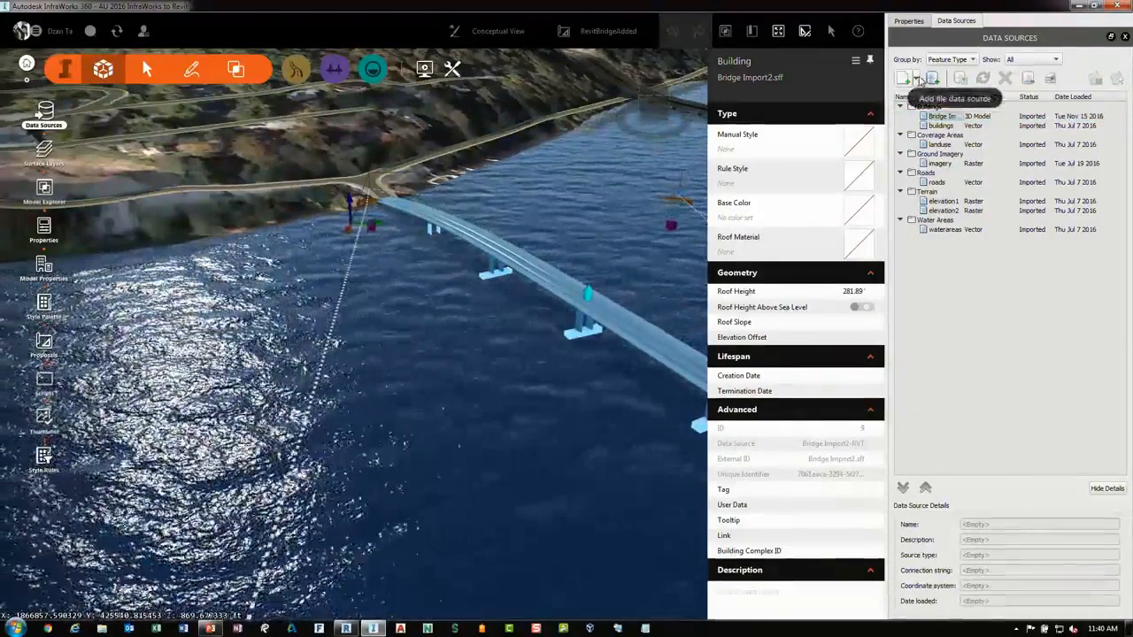
{"action": "left_click", "coordinate": [917, 79]}
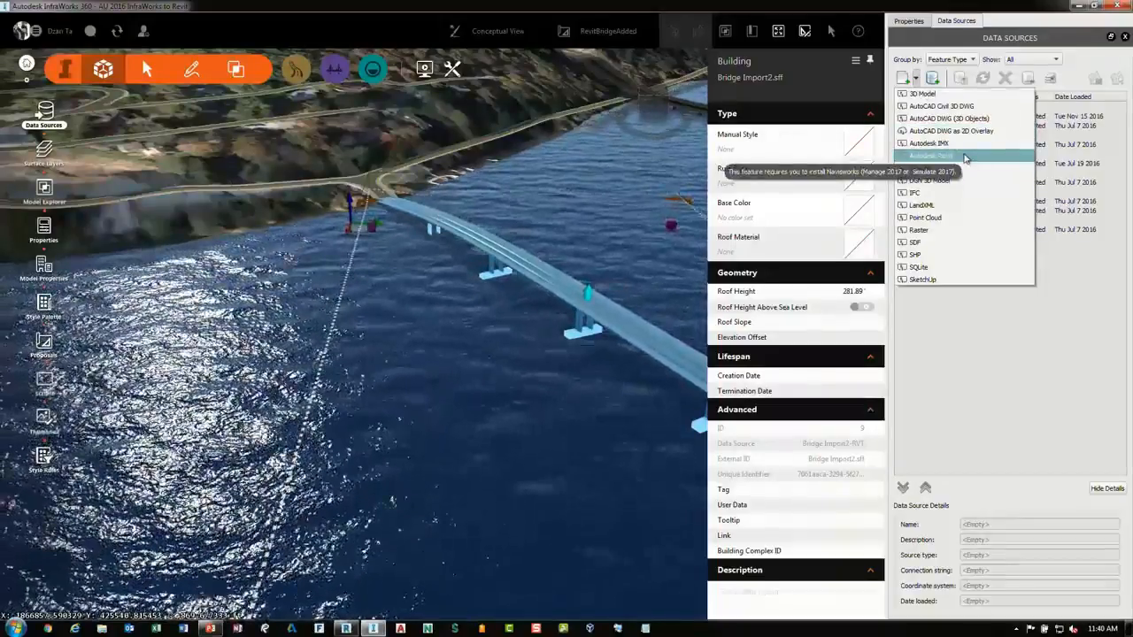
{"action": "left_click", "coordinate": [938, 168]}
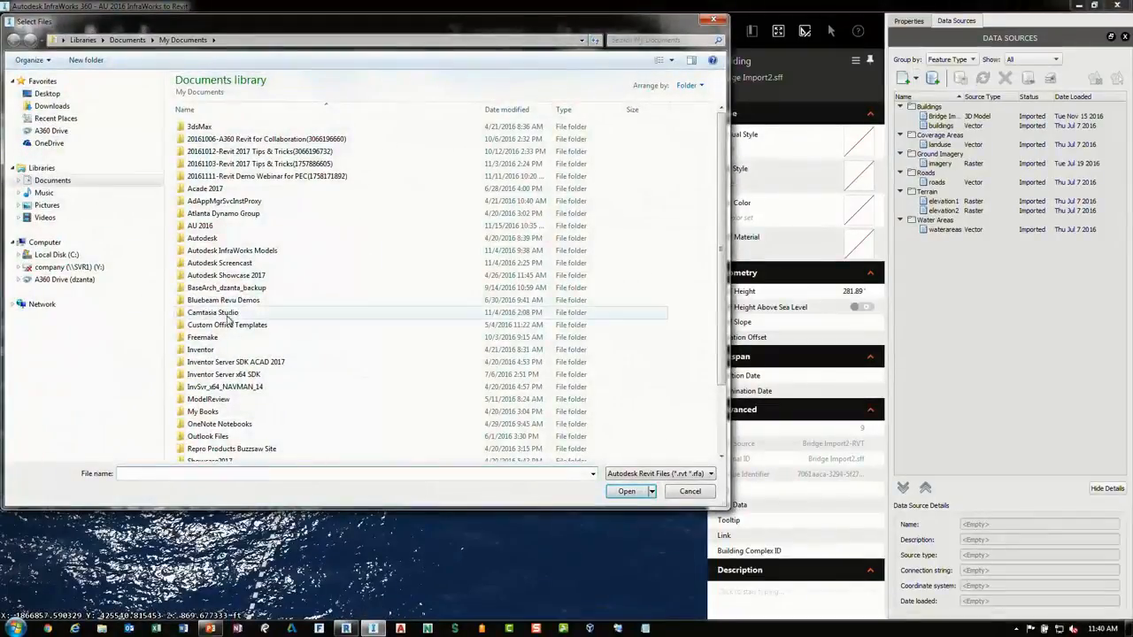
{"action": "left_click", "coordinate": [704, 494]}
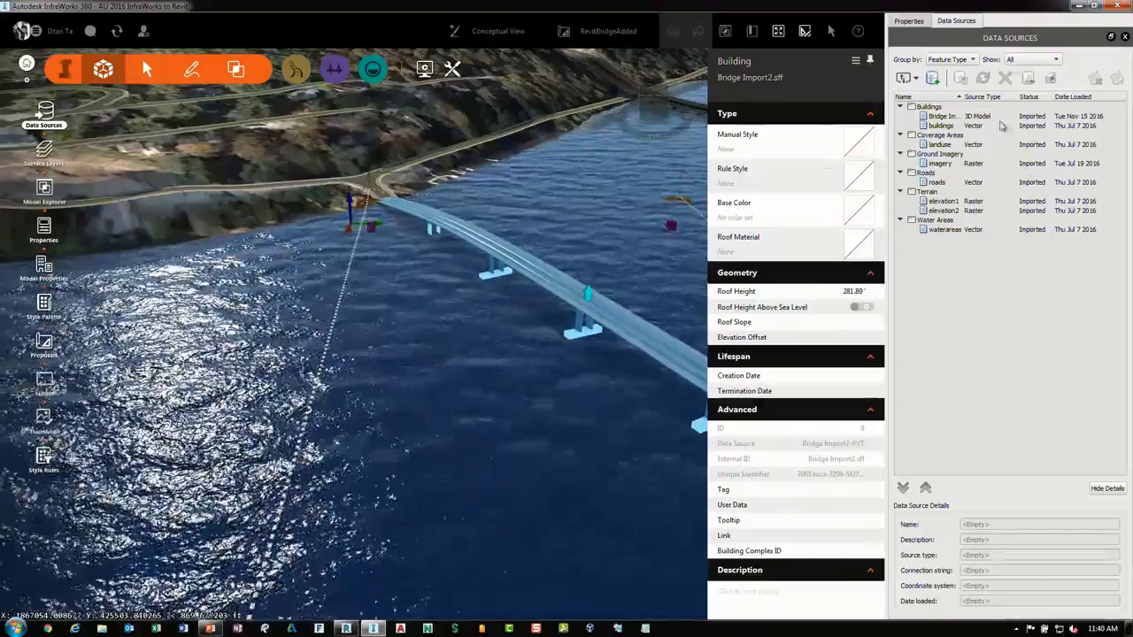
Try reopening the Bridge Import2 data source configuration twice, cancelling the dialog each time without changes
{"action": "left_click", "coordinate": [991, 117]}
{"action": "right_click", "coordinate": [991, 117]}
{"action": "left_click", "coordinate": [971, 292]}
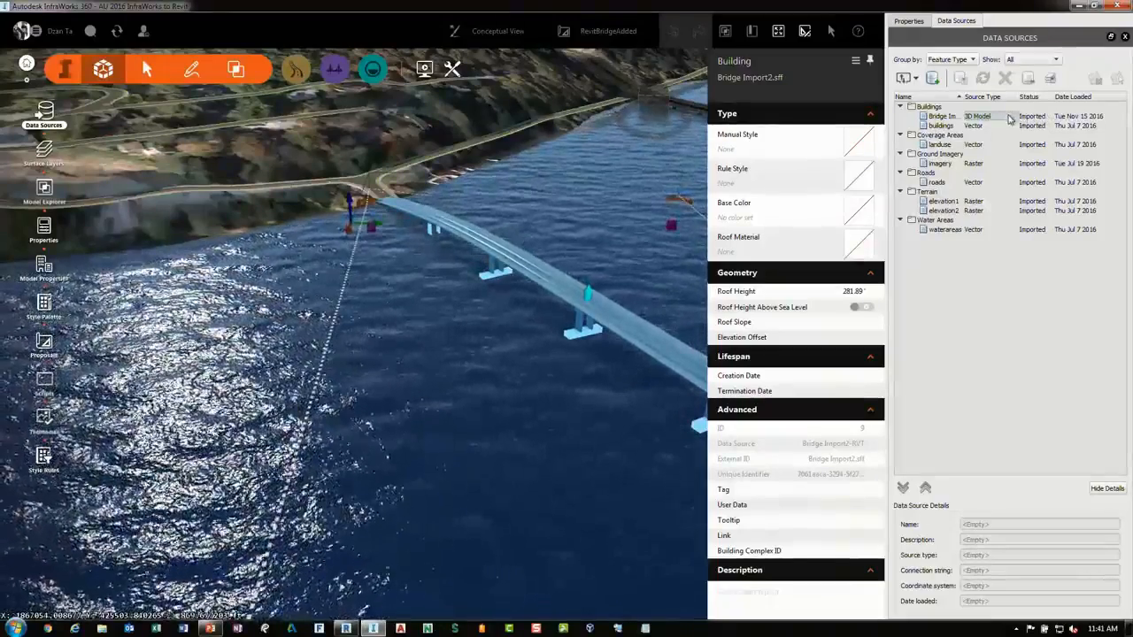
{"action": "right_click", "coordinate": [1010, 118]}
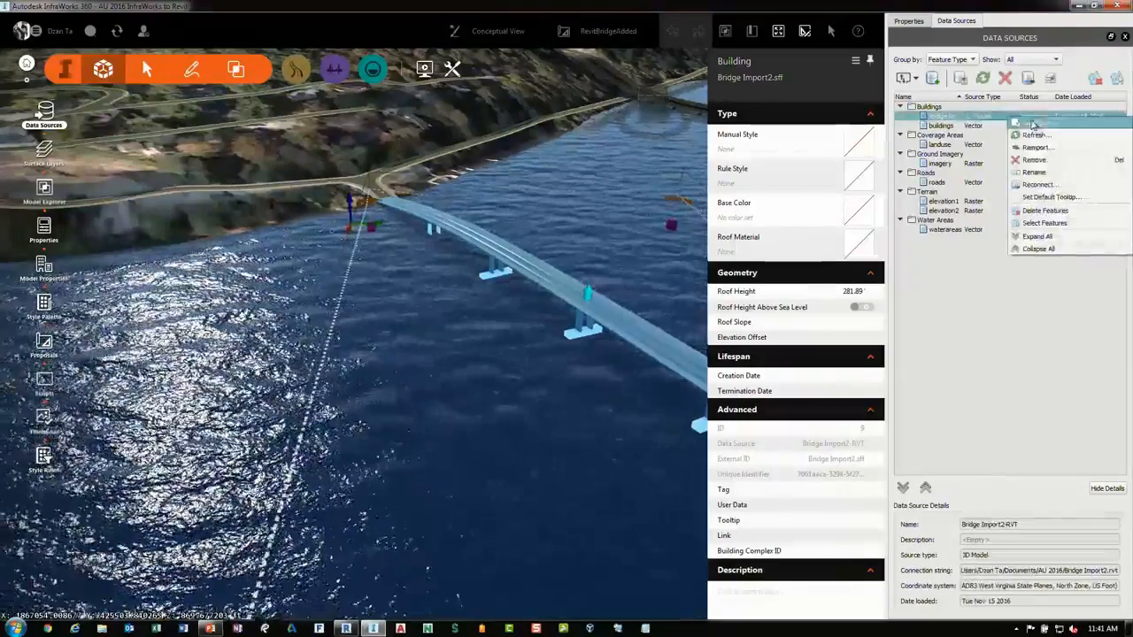
{"action": "left_click", "coordinate": [1034, 123]}
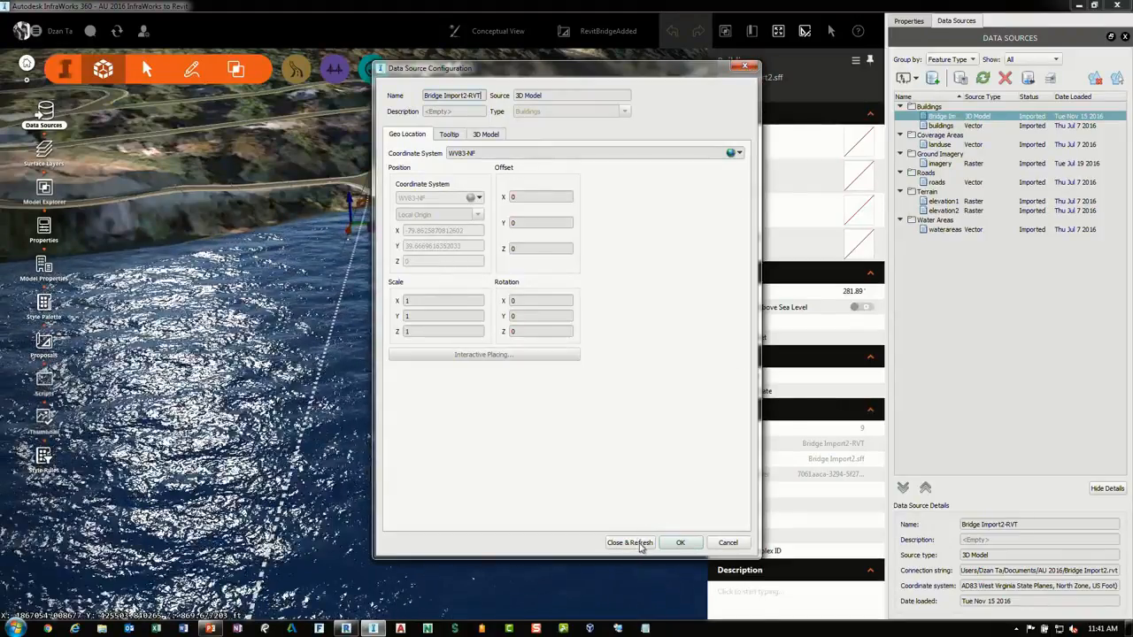
{"action": "left_click", "coordinate": [727, 543]}
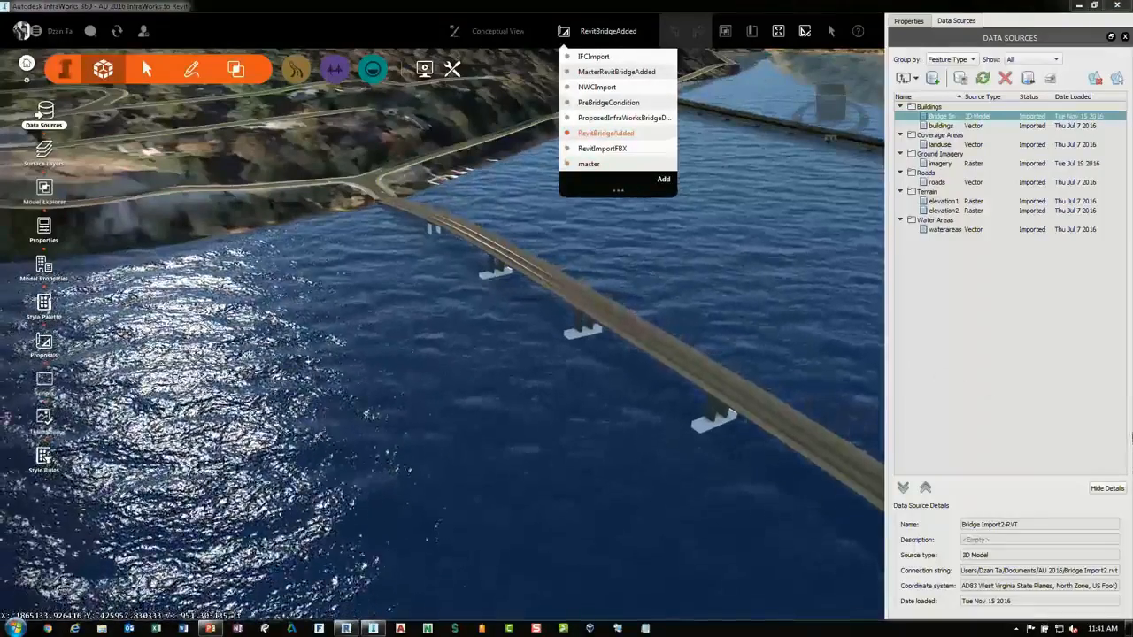
{"action": "left_click", "coordinate": [1024, 316]}
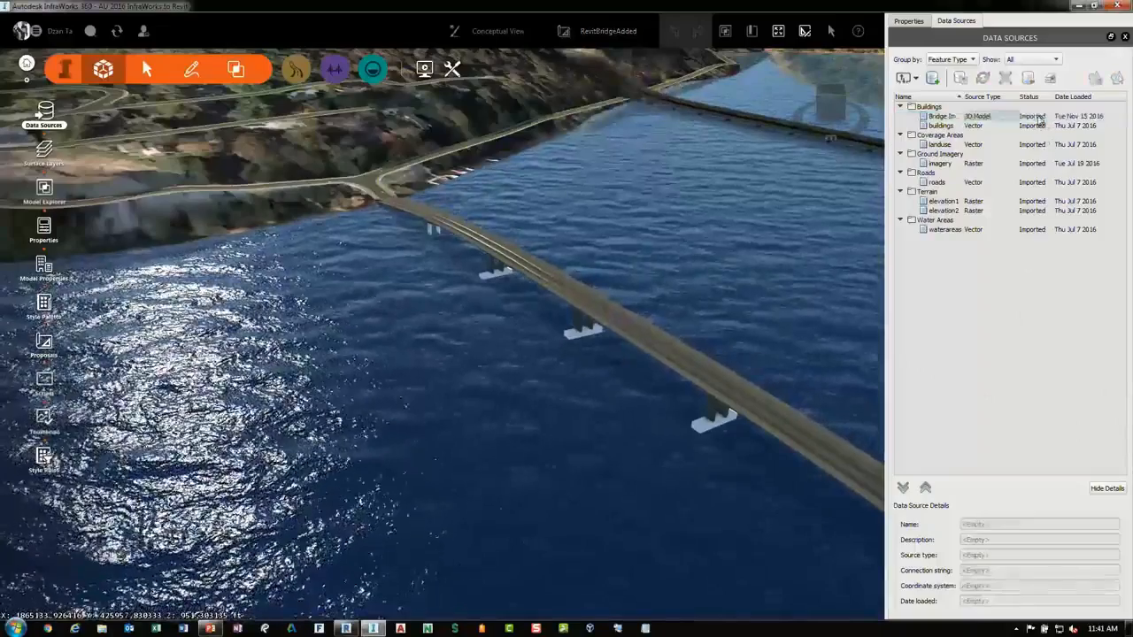
{"action": "right_click", "coordinate": [1037, 117]}
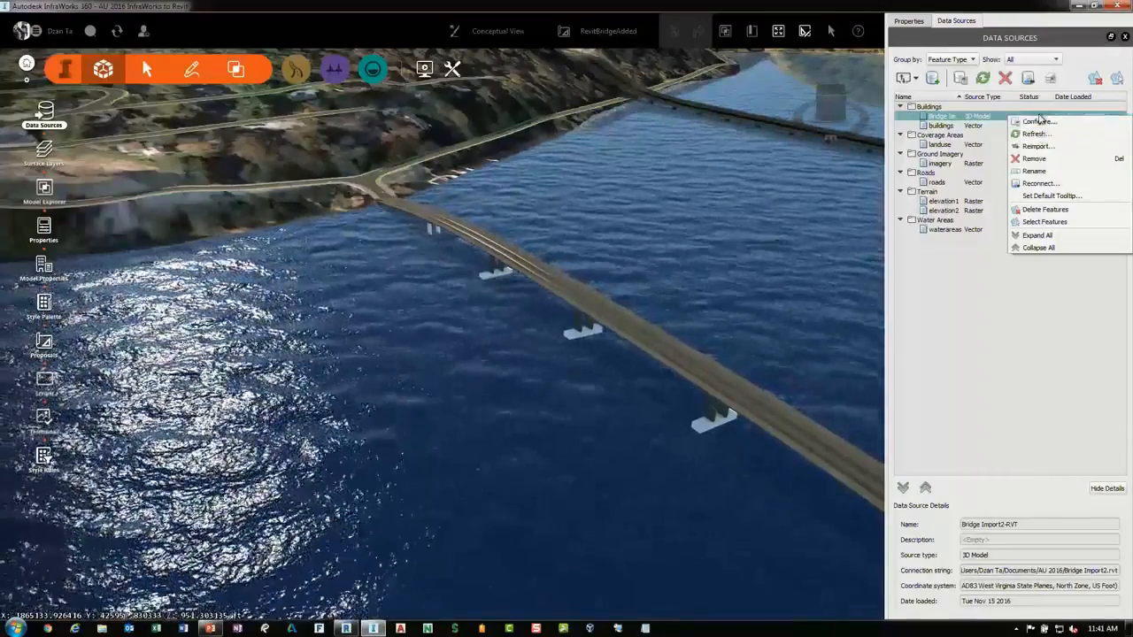
{"action": "left_click", "coordinate": [1040, 121]}
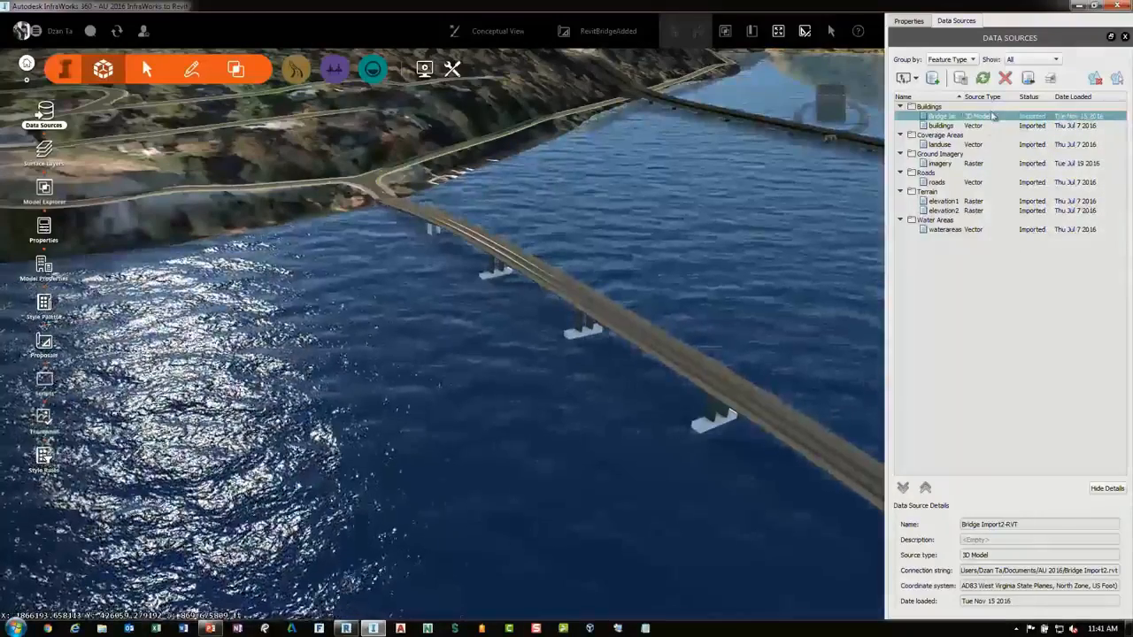
{"action": "right_click", "coordinate": [993, 115]}
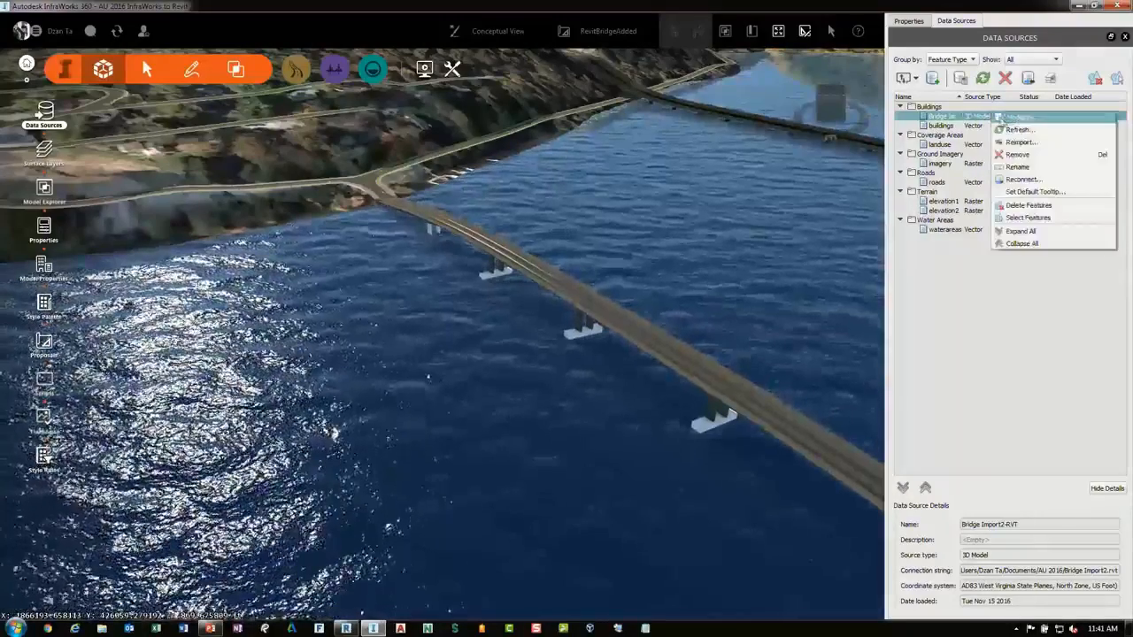
{"action": "left_click", "coordinate": [1013, 125]}
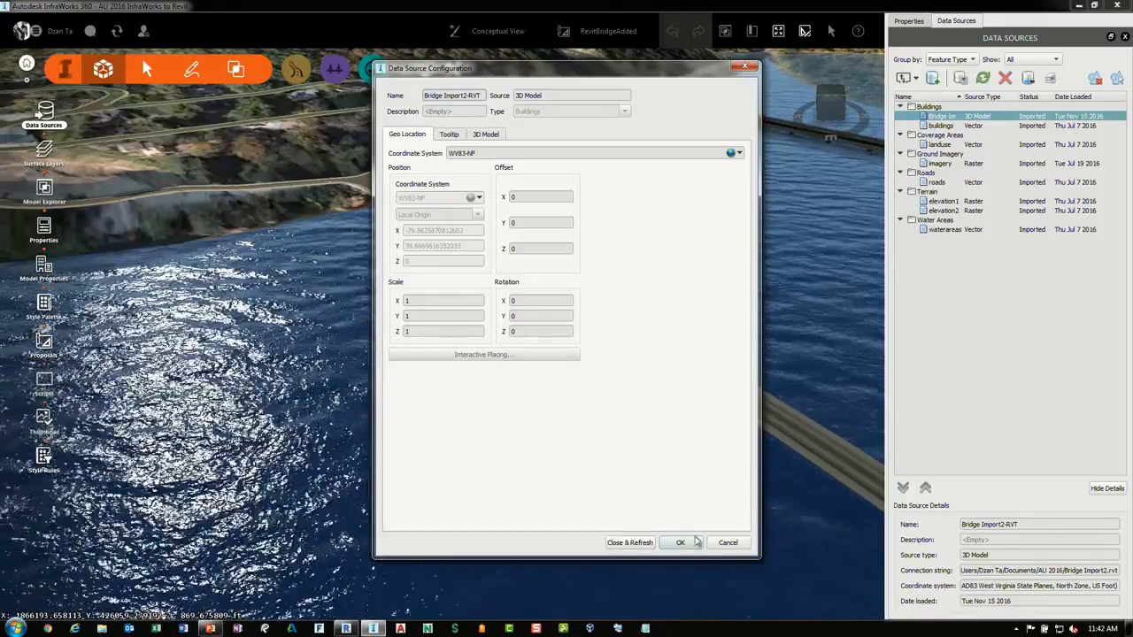
{"action": "left_click", "coordinate": [726, 542]}
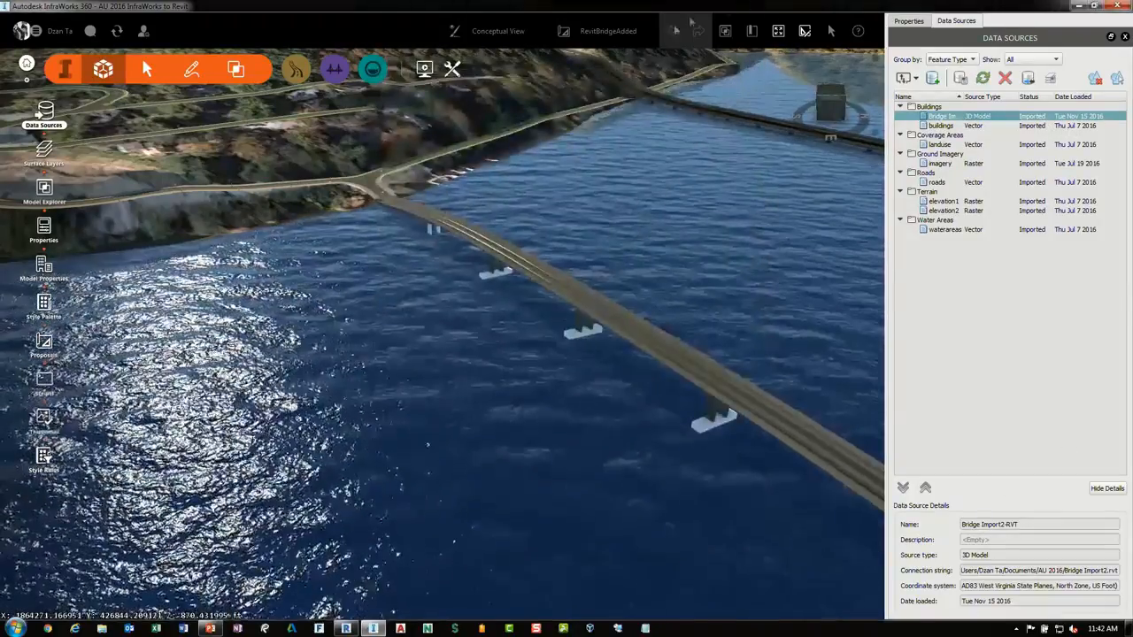
Switch the InfraWorks model to the IFCImport proposal
{"action": "left_click", "coordinate": [619, 33]}
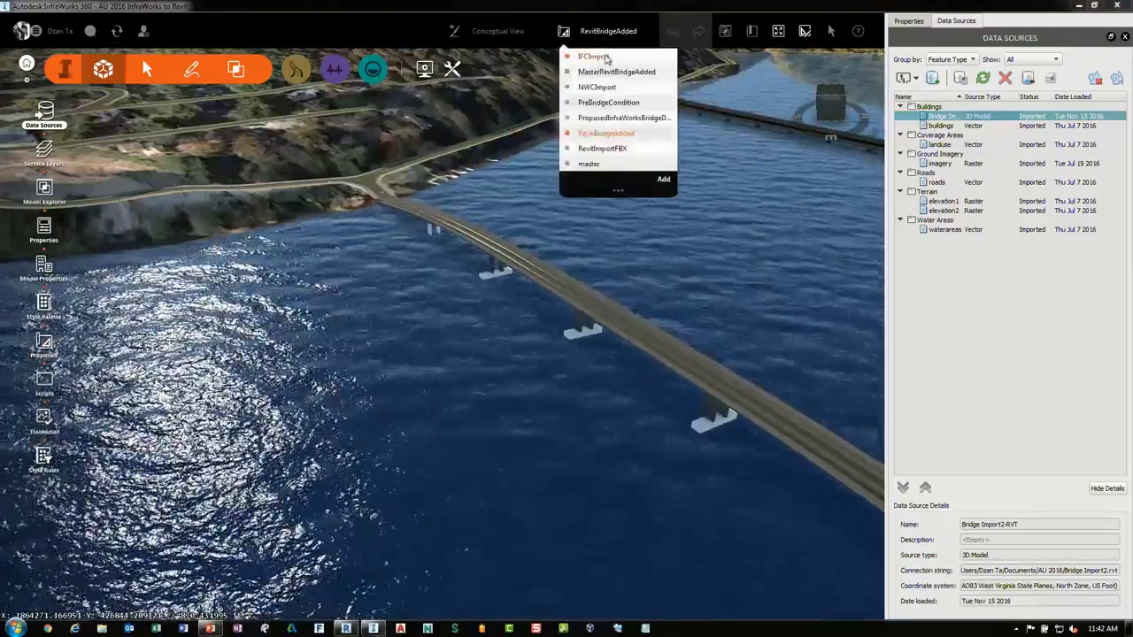
{"action": "left_click", "coordinate": [606, 59]}
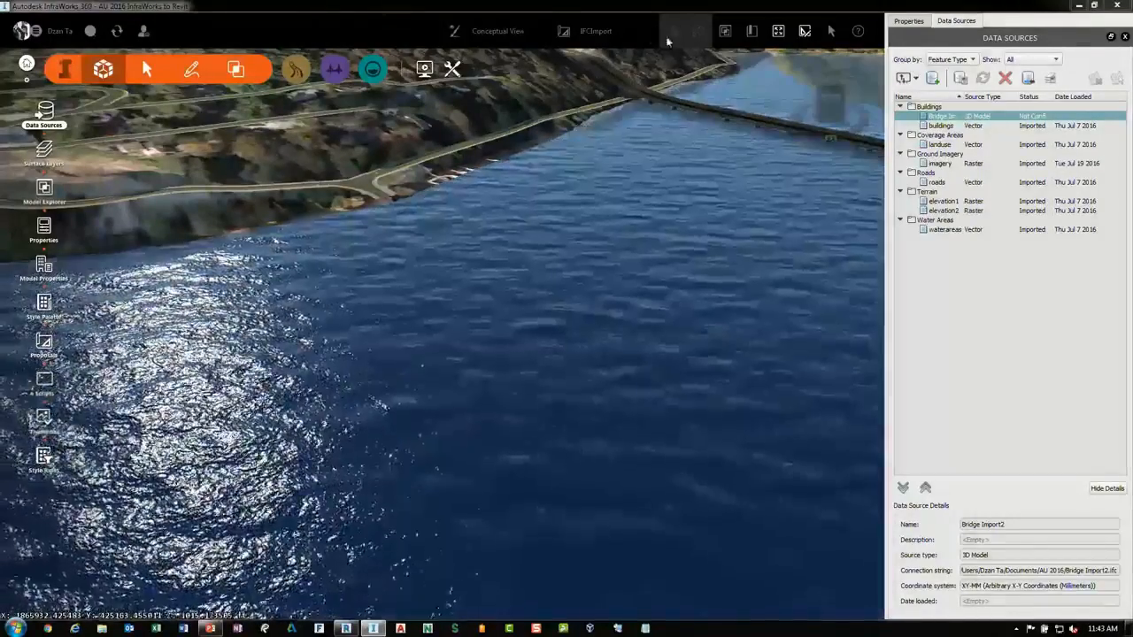
Switch to the RevitImportFBX proposal and select and inspect its imported bridge model
{"action": "left_click", "coordinate": [605, 37]}
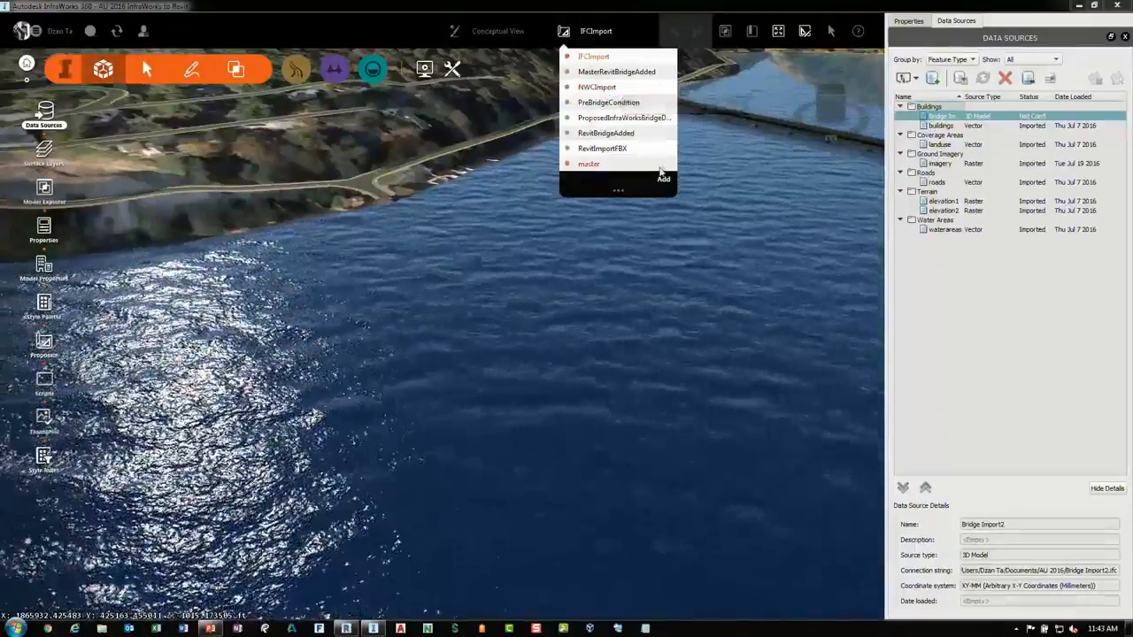
{"action": "left_click", "coordinate": [621, 152]}
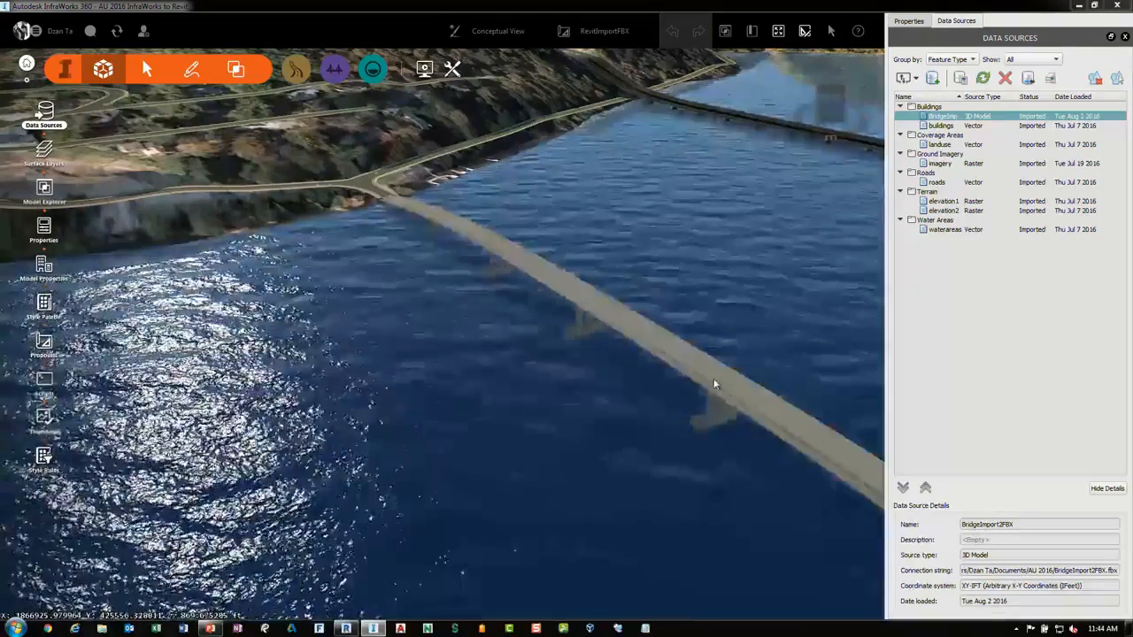
{"action": "left_click", "coordinate": [714, 383]}
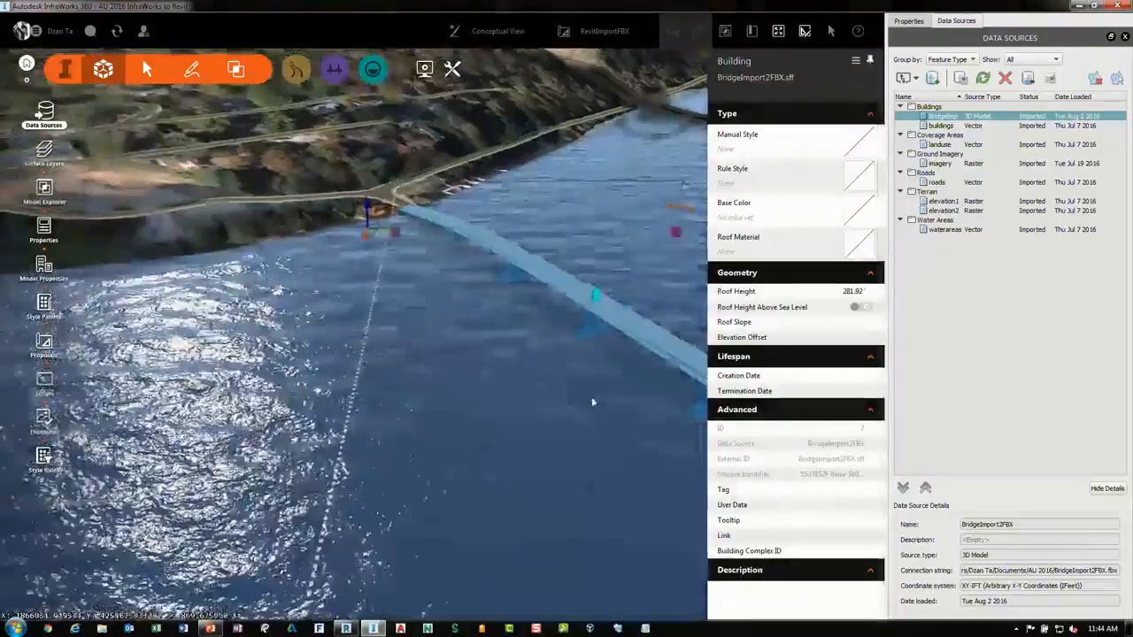
{"action": "left_click_drag", "start_coordinate": [592, 397], "coordinate": [441, 340]}
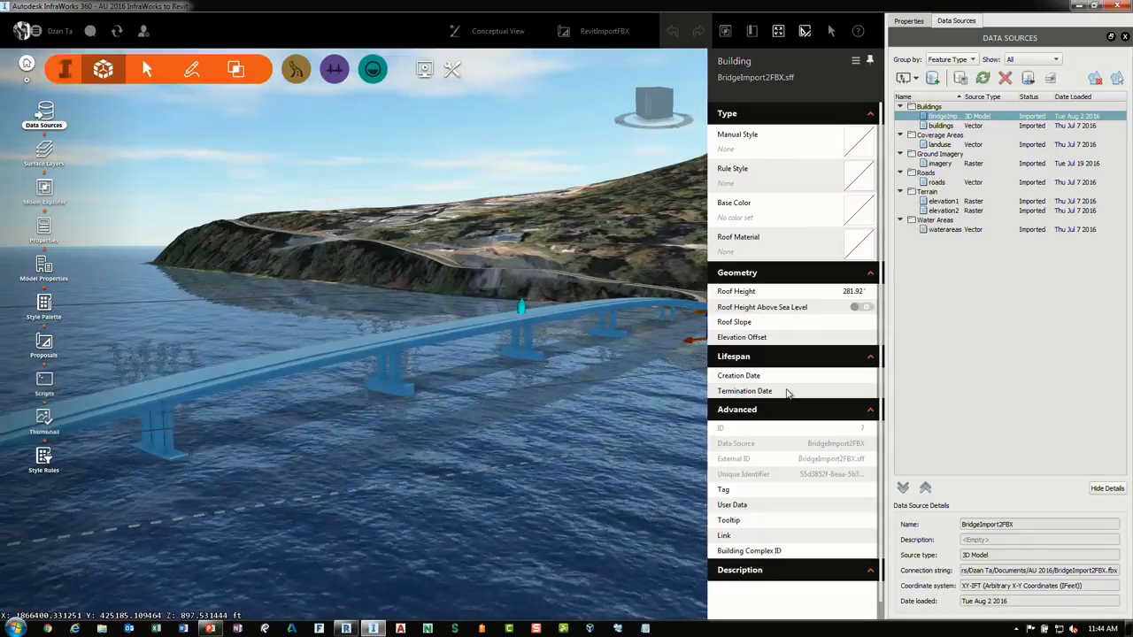
{"action": "left_click", "coordinate": [578, 125]}
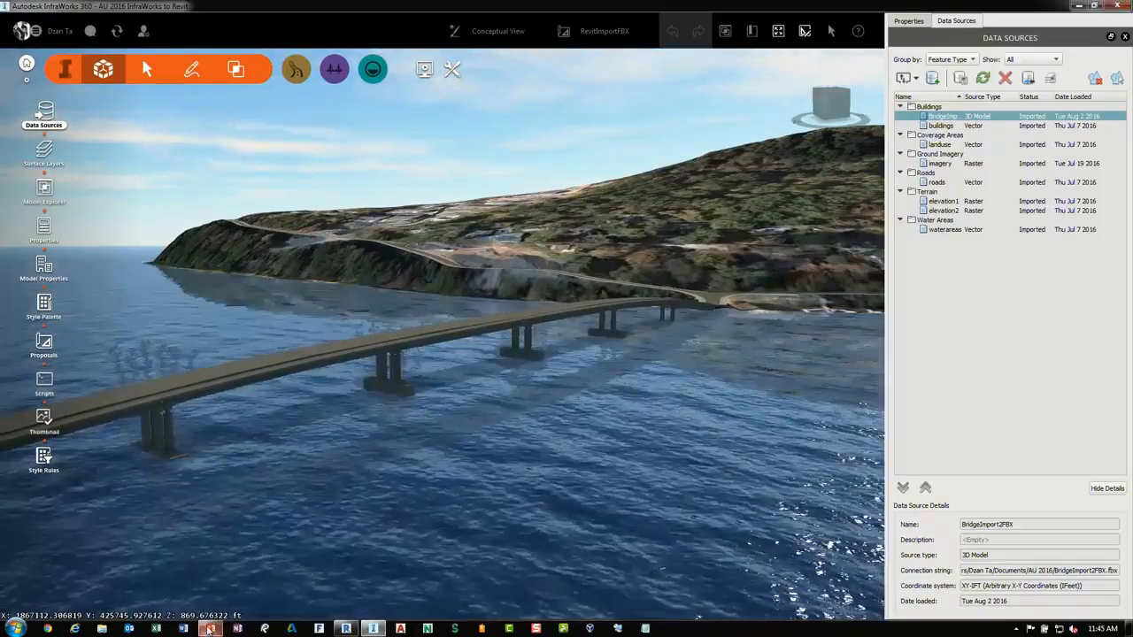
Switch to PowerPoint, start the slide show from slide 20, and advance to the Closing Remarks slide
{"action": "left_click", "coordinate": [210, 629]}
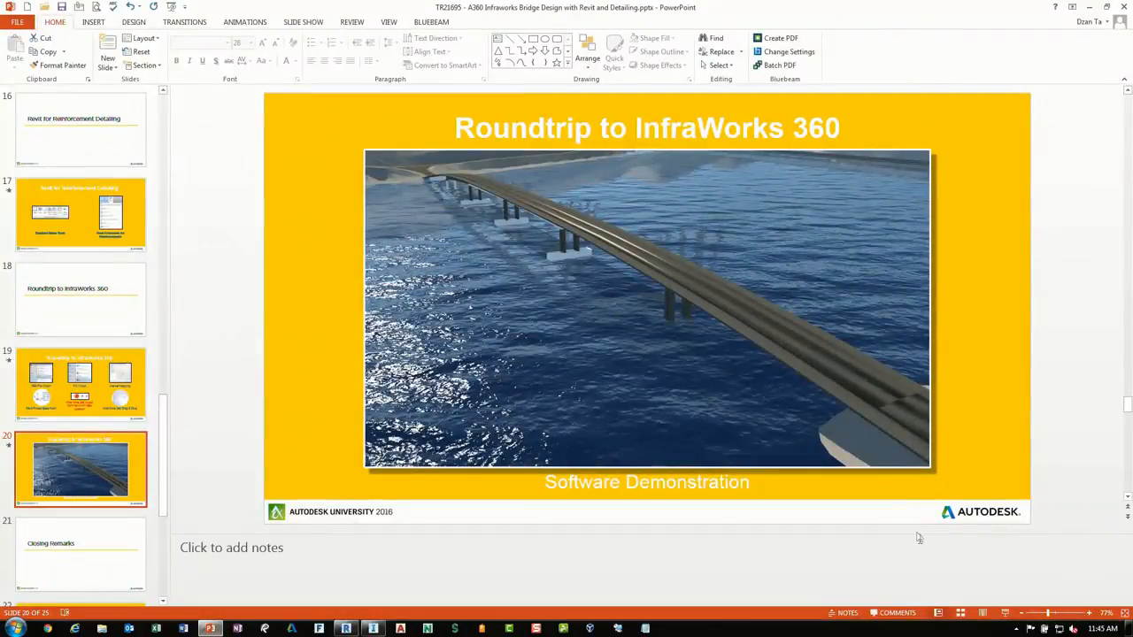
{"action": "left_click", "coordinate": [1006, 612]}
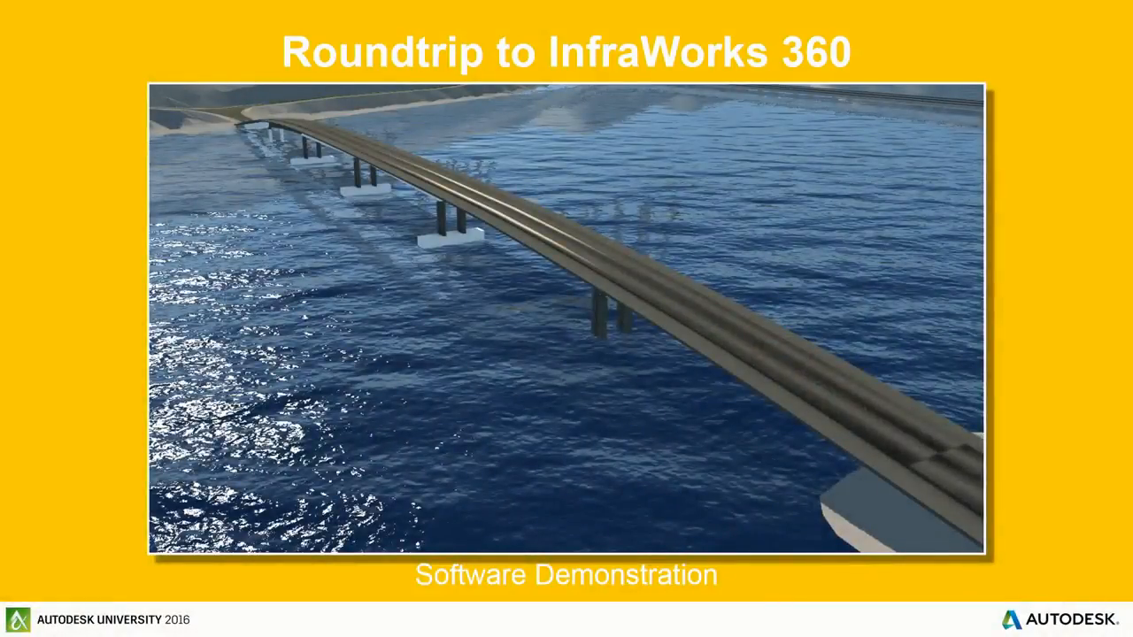
{"action": "key", "text": "Right"}
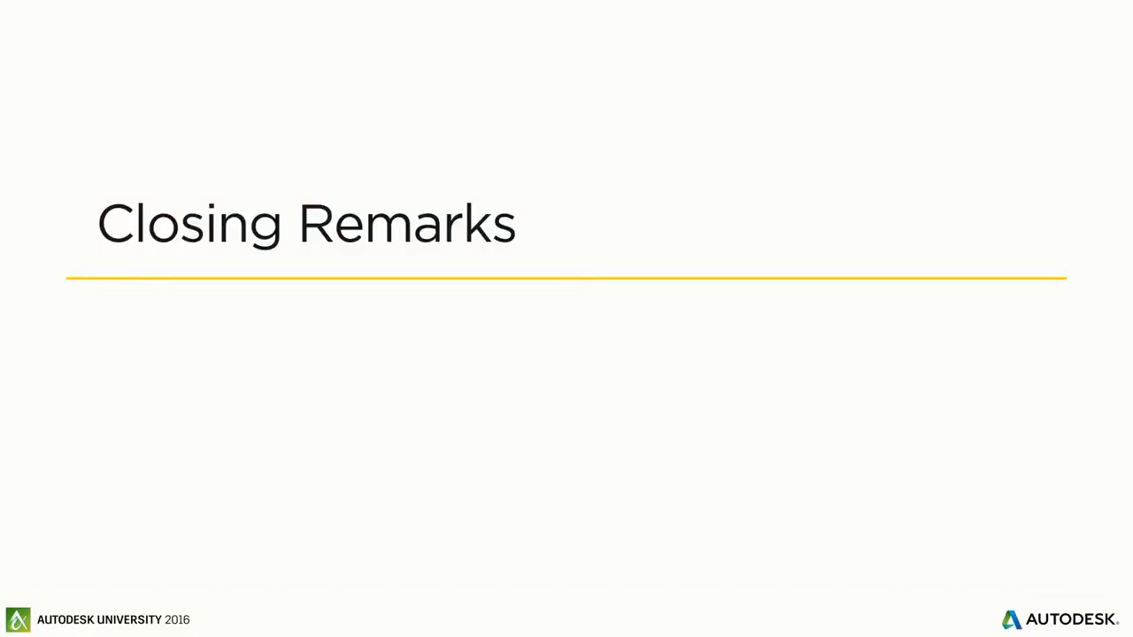